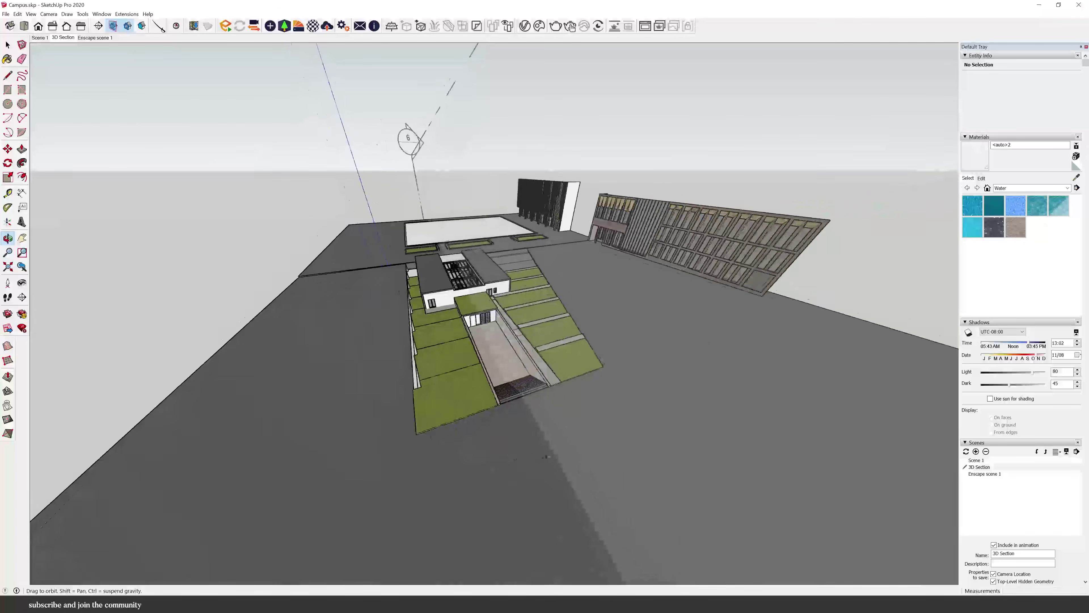
Align the view to the building's section plane and restore the 3D Section scene
{"action": "key", "text": "space"}
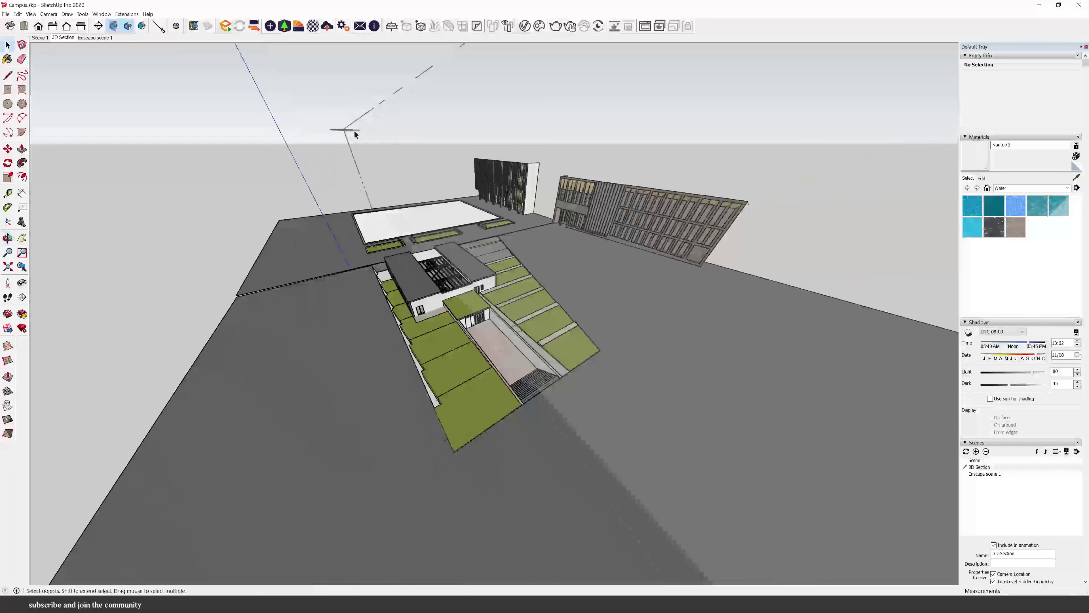
{"action": "double_click", "coordinate": [354, 131]}
{"action": "right_click", "coordinate": [360, 123]}
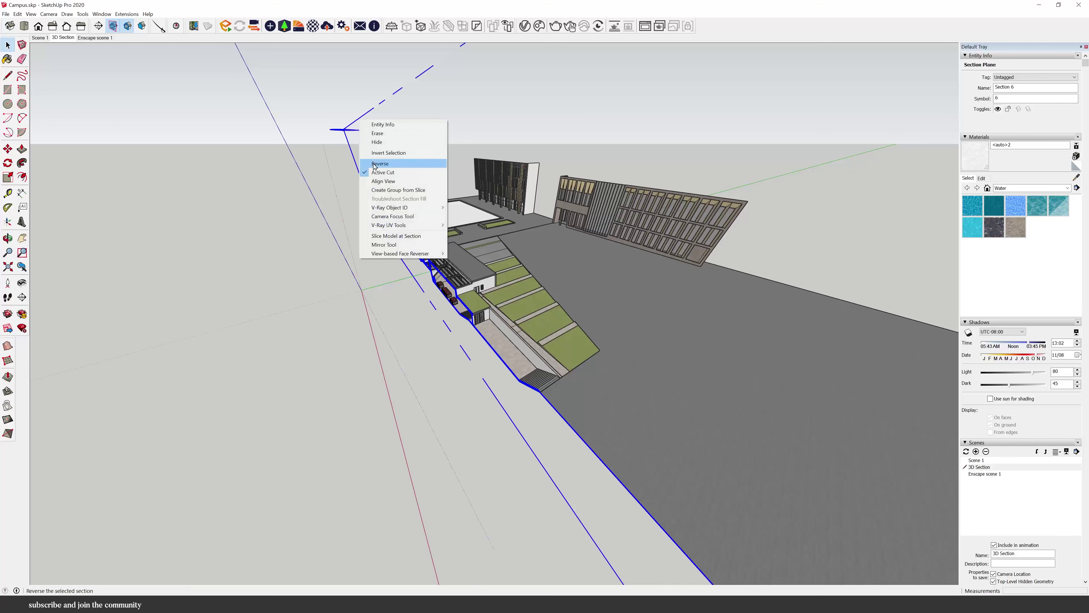
{"action": "left_click", "coordinate": [383, 180]}
{"action": "left_click", "coordinate": [987, 468]}
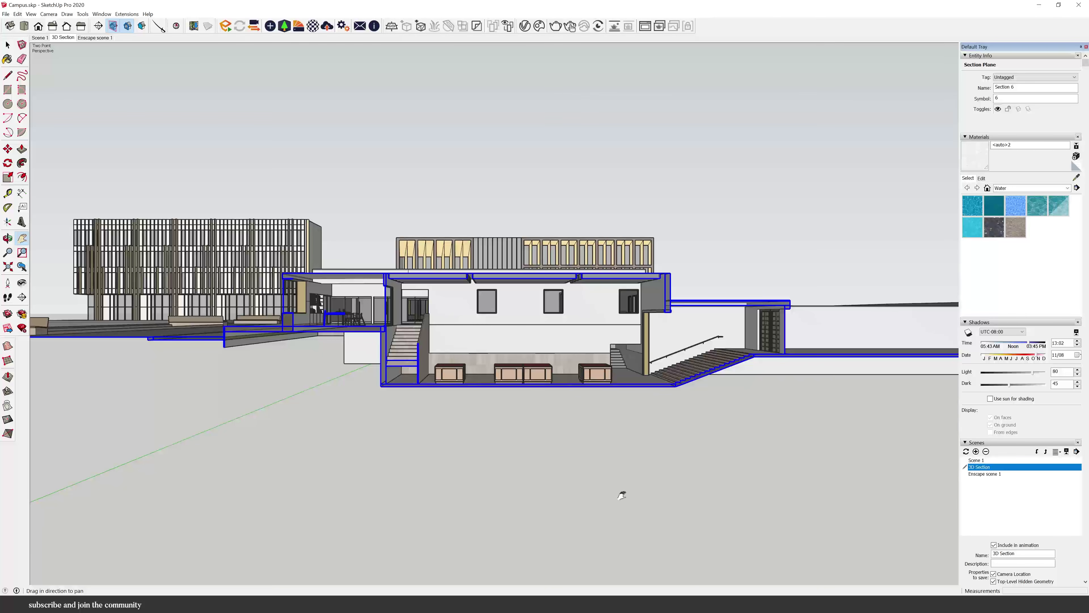
{"action": "key", "text": "space"}
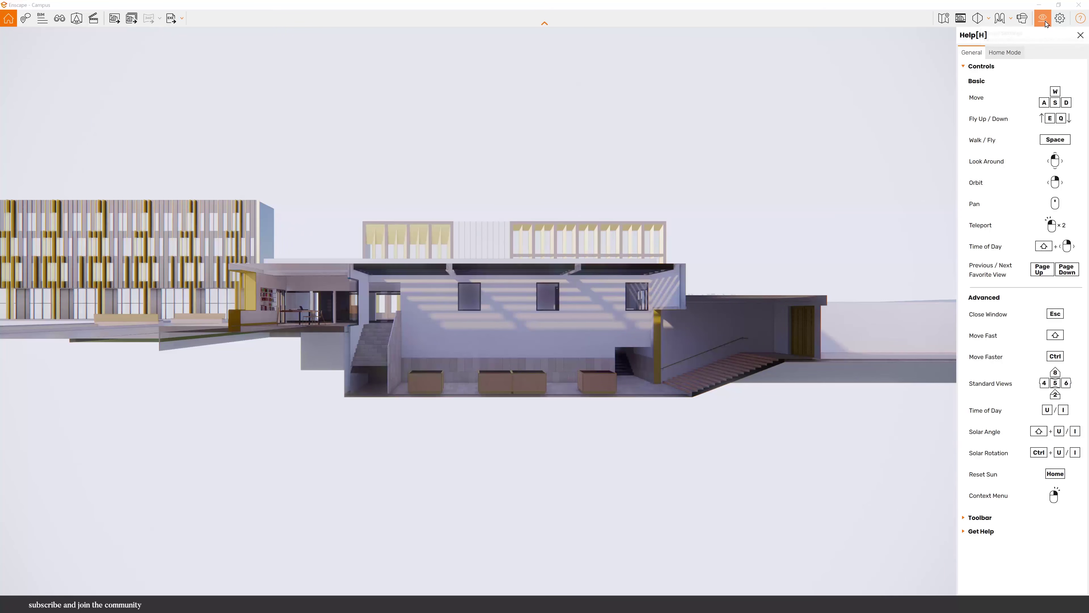
In Enscape, set the output to Ultra HD with Object-ID, Material-ID and Depth Channel export, and capture the section view as an image
{"action": "left_click", "coordinate": [1043, 18]}
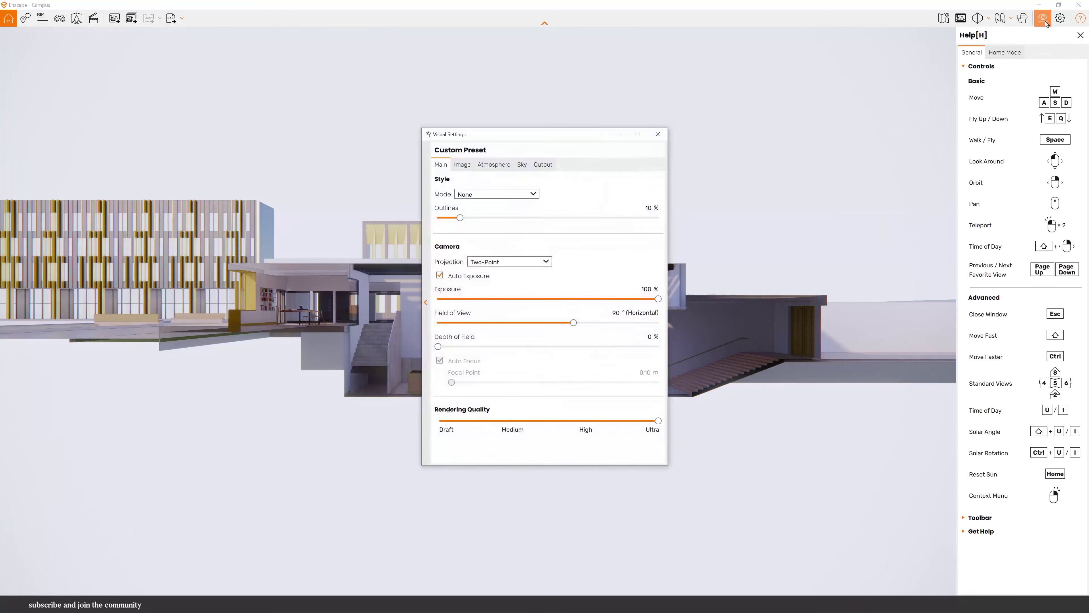
{"action": "left_click_drag", "start_coordinate": [578, 139], "coordinate": [232, 196]}
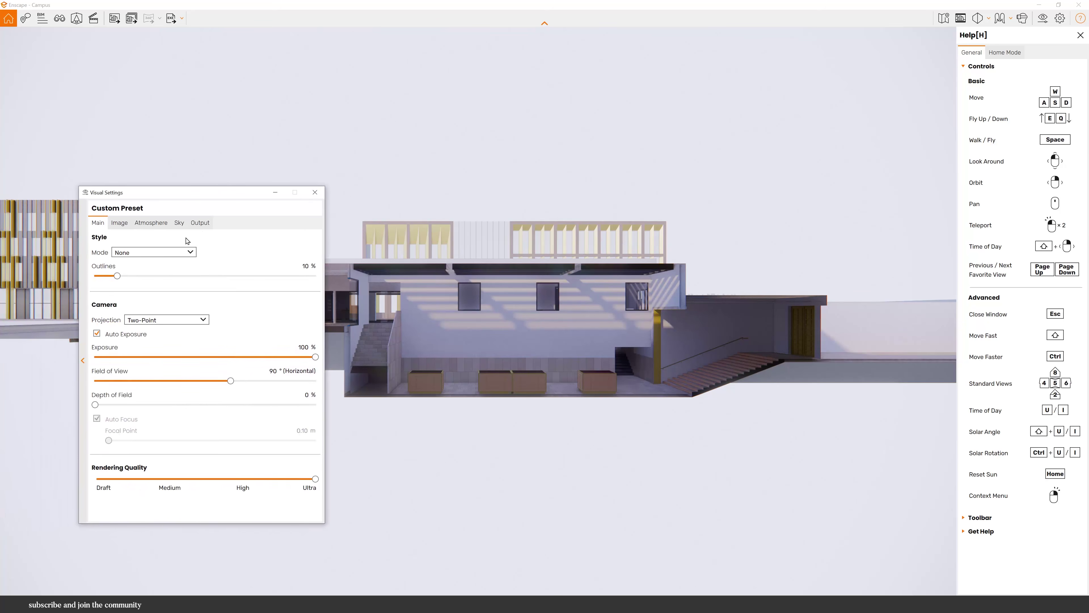
{"action": "left_click", "coordinate": [120, 222]}
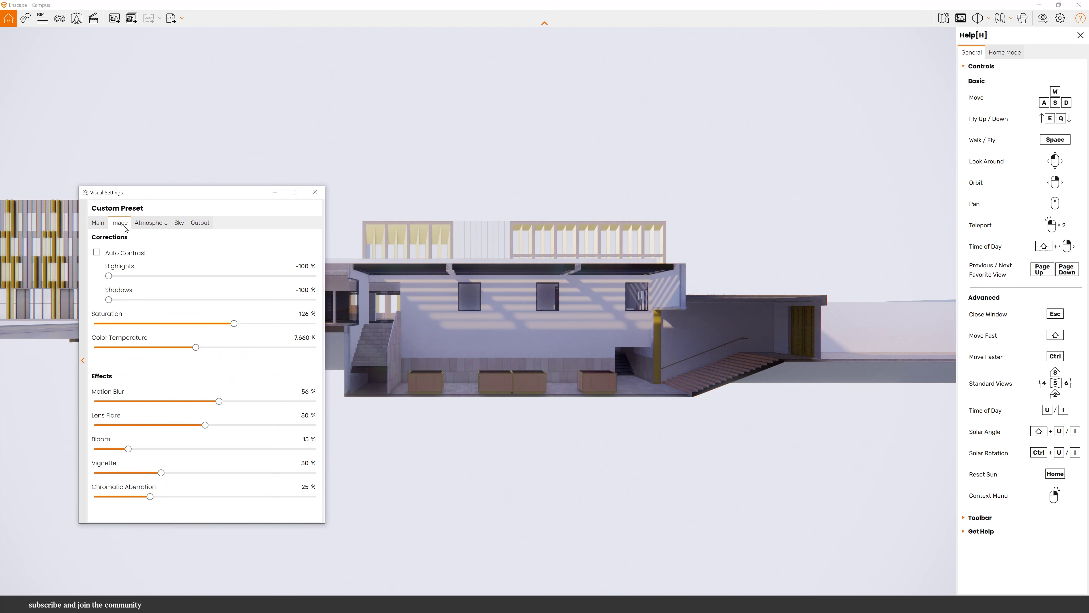
{"action": "left_click", "coordinate": [158, 225]}
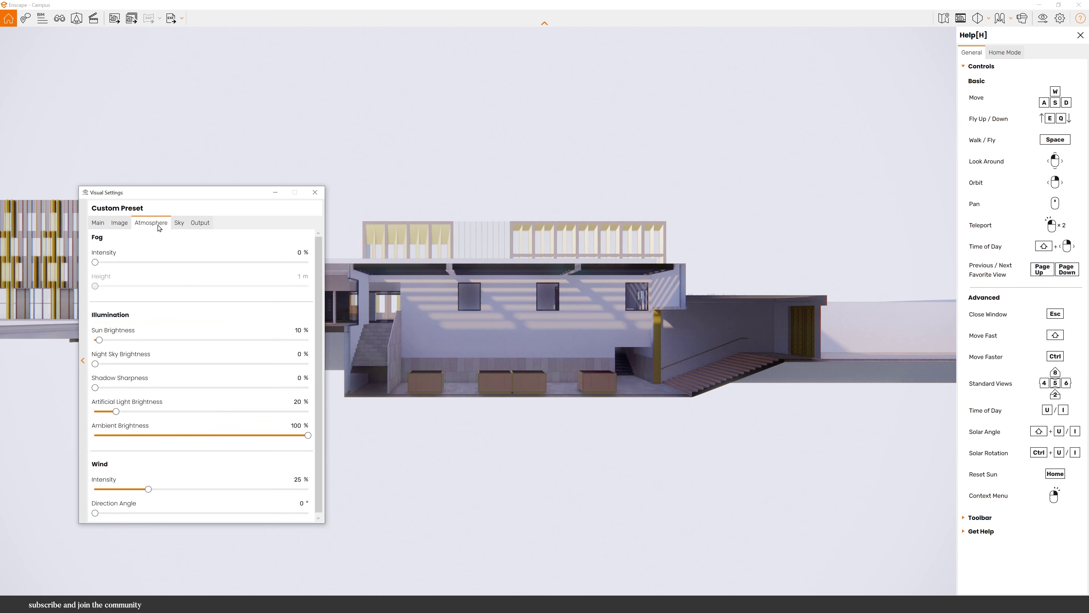
{"action": "left_click", "coordinate": [183, 225]}
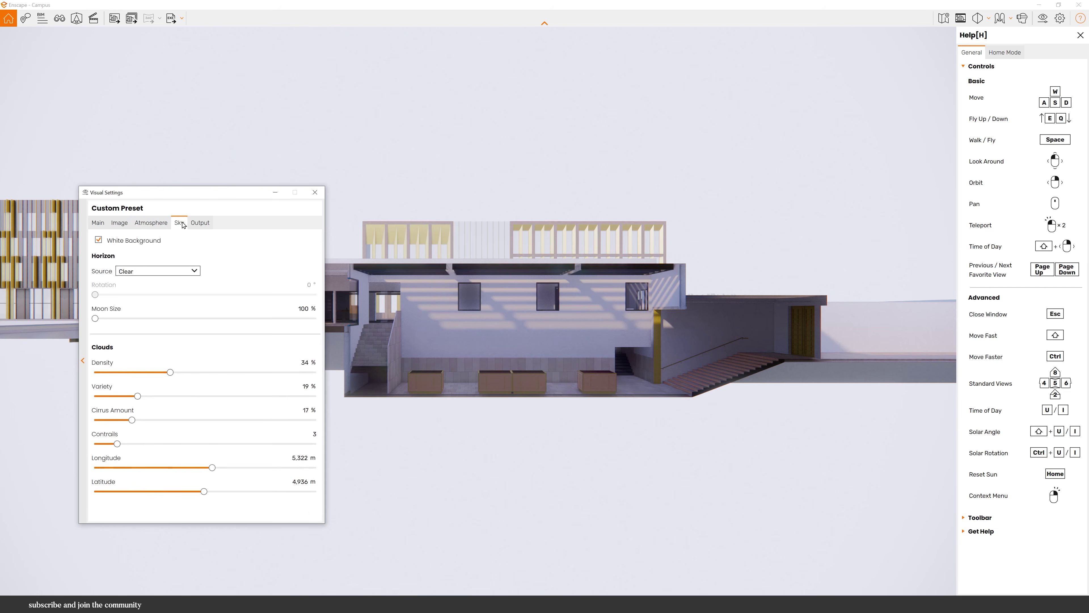
{"action": "left_click", "coordinate": [199, 226]}
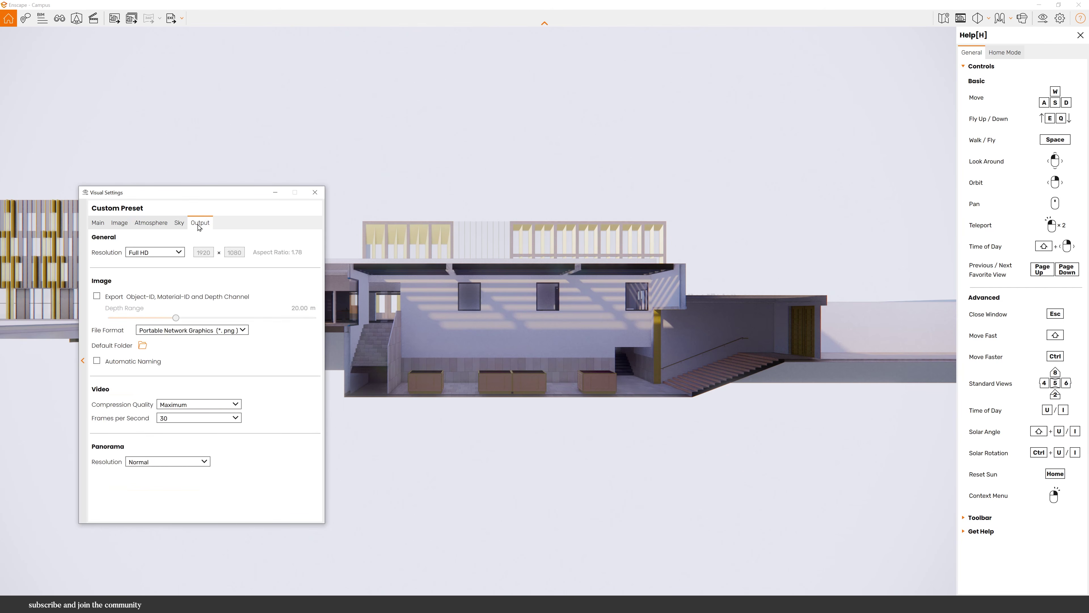
{"action": "left_click", "coordinate": [166, 255]}
{"action": "left_click", "coordinate": [156, 303]}
{"action": "left_click", "coordinate": [105, 300]}
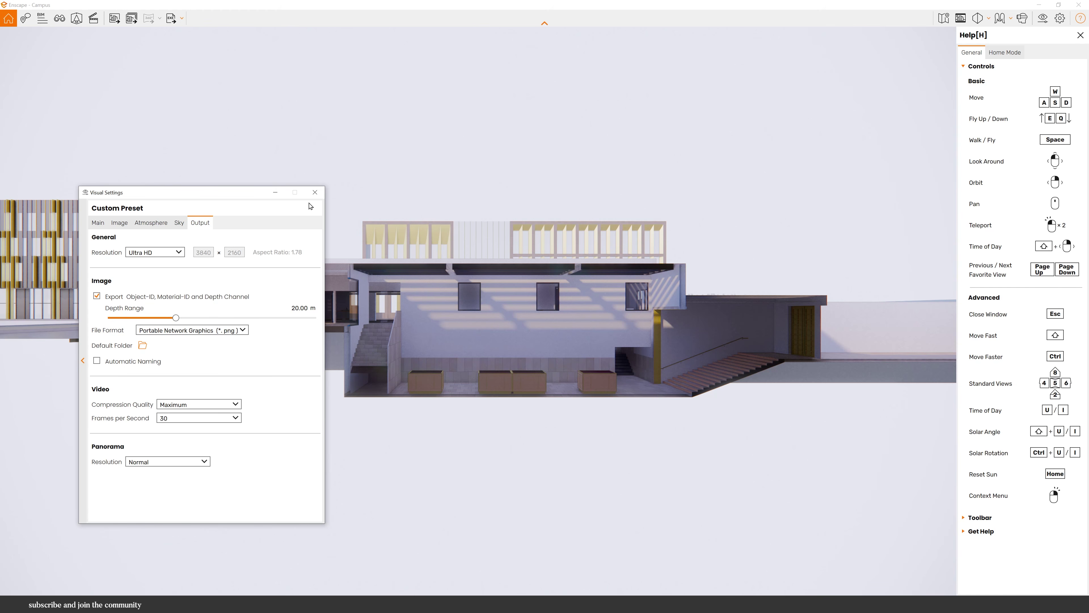
{"action": "left_click", "coordinate": [98, 222]}
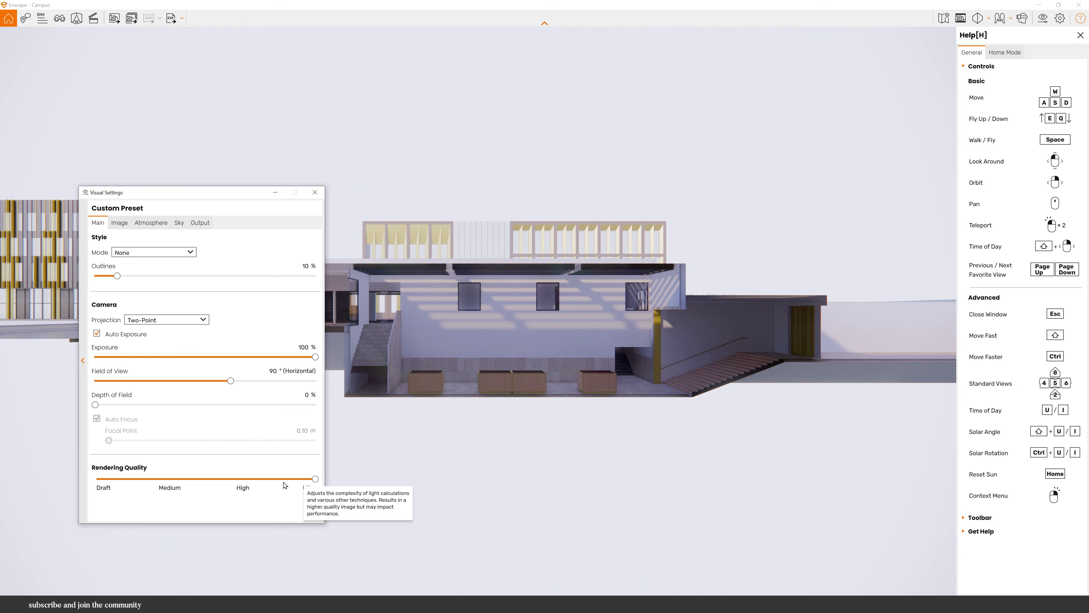
{"action": "left_click", "coordinate": [315, 193]}
{"action": "left_click", "coordinate": [120, 19]}
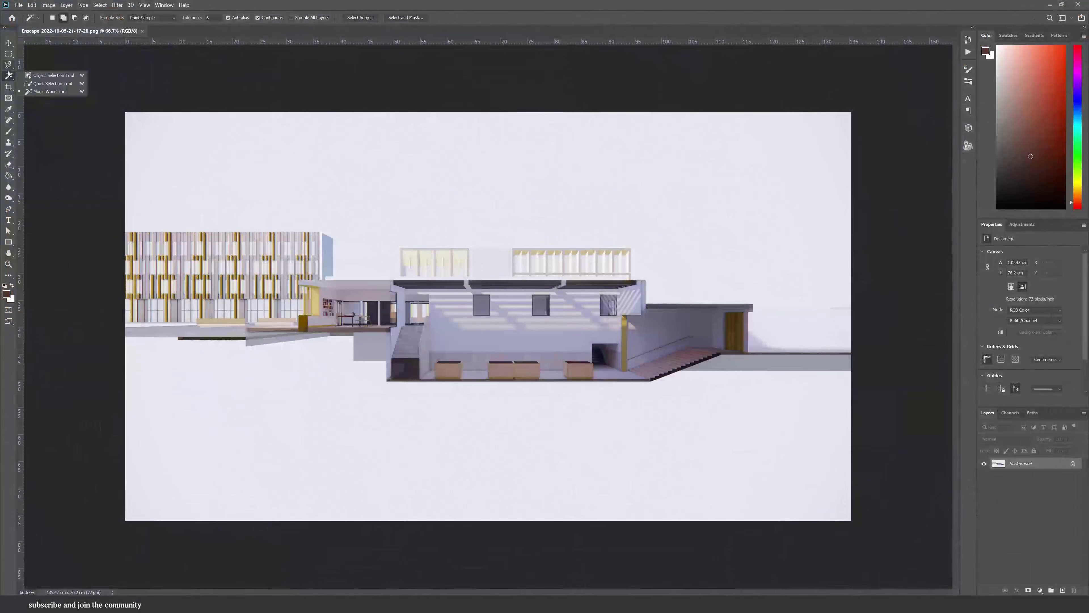
In Photoshop, start a Polygonal Lasso outline along the left ground line, up to the terrace floor and around the yellow block
{"action": "left_click", "coordinate": [8, 66]}
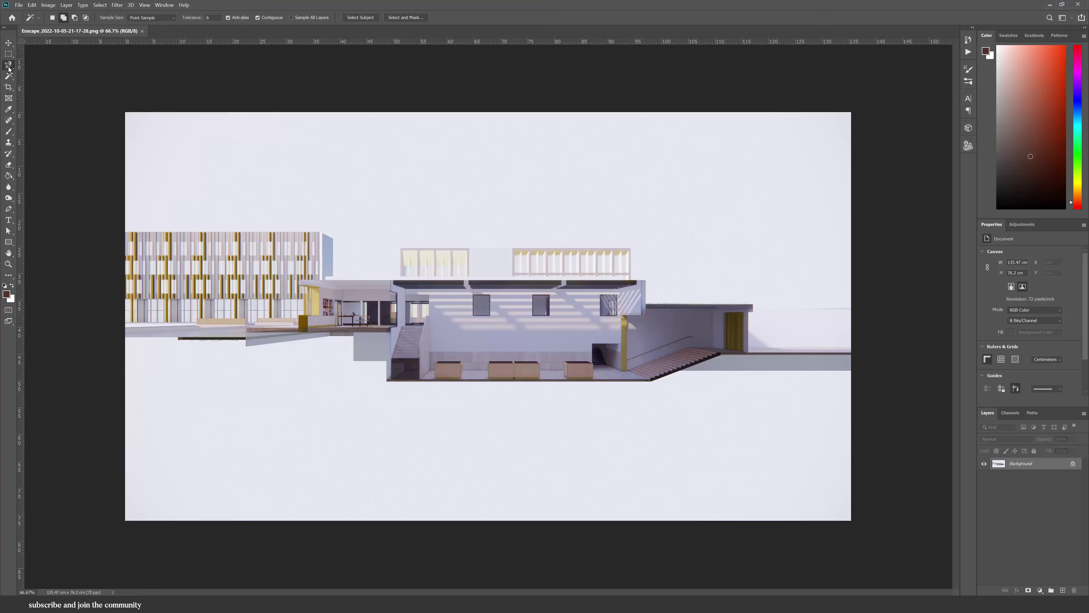
{"action": "left_click", "coordinate": [8, 55]}
{"action": "left_click", "coordinate": [9, 68]}
{"action": "right_click", "coordinate": [9, 67]}
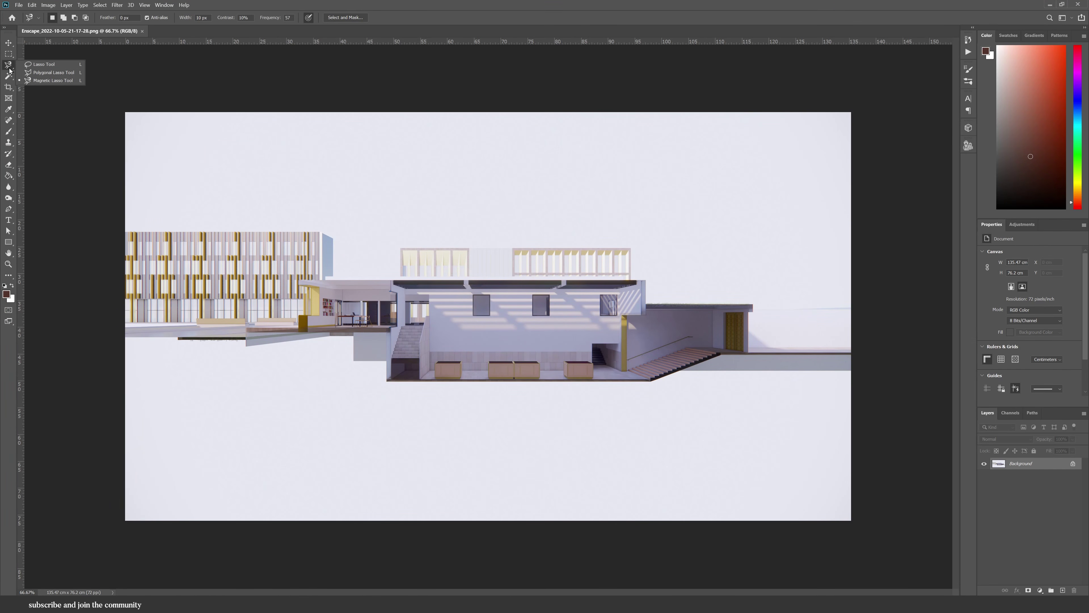
{"action": "left_click", "coordinate": [29, 72]}
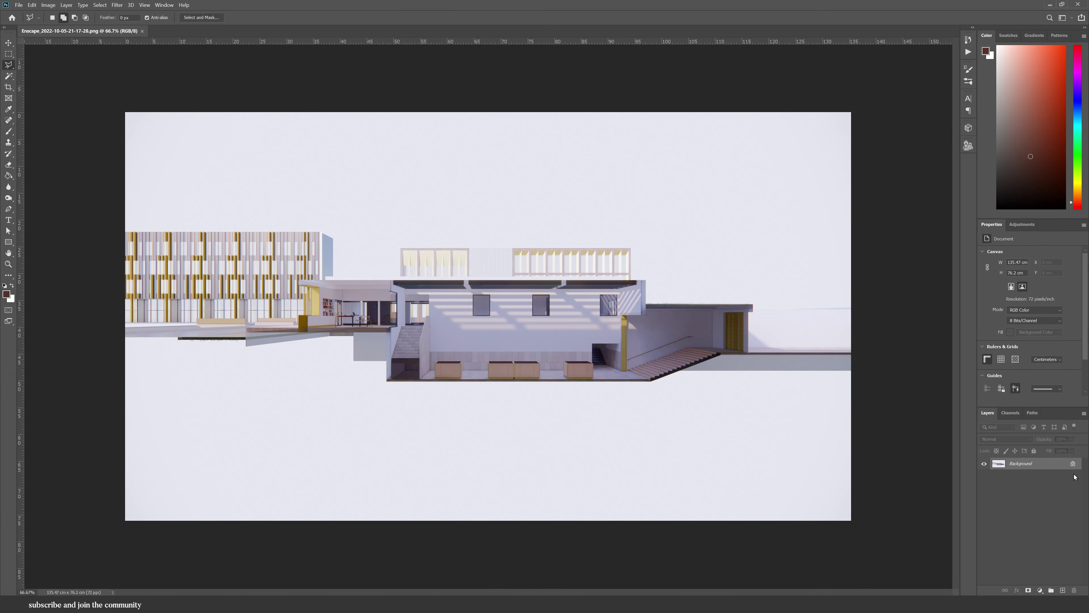
{"action": "left_click", "coordinate": [135, 377]}
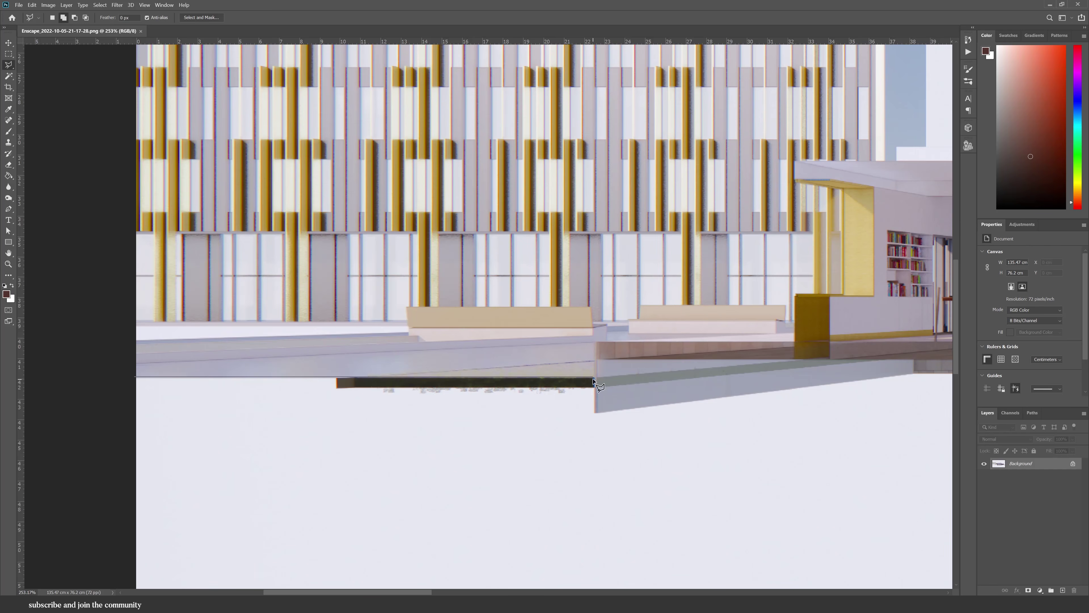
{"action": "left_click", "coordinate": [593, 378]}
{"action": "left_click", "coordinate": [597, 343]}
{"action": "left_click", "coordinate": [797, 346]}
{"action": "left_click", "coordinate": [801, 297]}
{"action": "left_click", "coordinate": [830, 302]}
{"action": "left_click", "coordinate": [832, 344]}
Continue the lasso outline along the room's floor, down the basement wall and along the basement floor to the staircase
{"action": "left_click_drag", "start_coordinate": [832, 344], "coordinate": [125, 350]}
{"action": "left_click", "coordinate": [285, 342]}
{"action": "left_click", "coordinate": [285, 537]}
{"action": "left_click_drag", "start_coordinate": [926, 542], "coordinate": [97, 540]}
Trace the lasso outline up the profile of the exterior staircase, step by step, to the upper landing
{"action": "left_click", "coordinate": [210, 539]}
{"action": "left_click", "coordinate": [210, 532]}
{"action": "left_click", "coordinate": [227, 531]}
{"action": "left_click", "coordinate": [228, 525]}
{"action": "left_click", "coordinate": [245, 526]}
{"action": "left_click", "coordinate": [244, 519]}
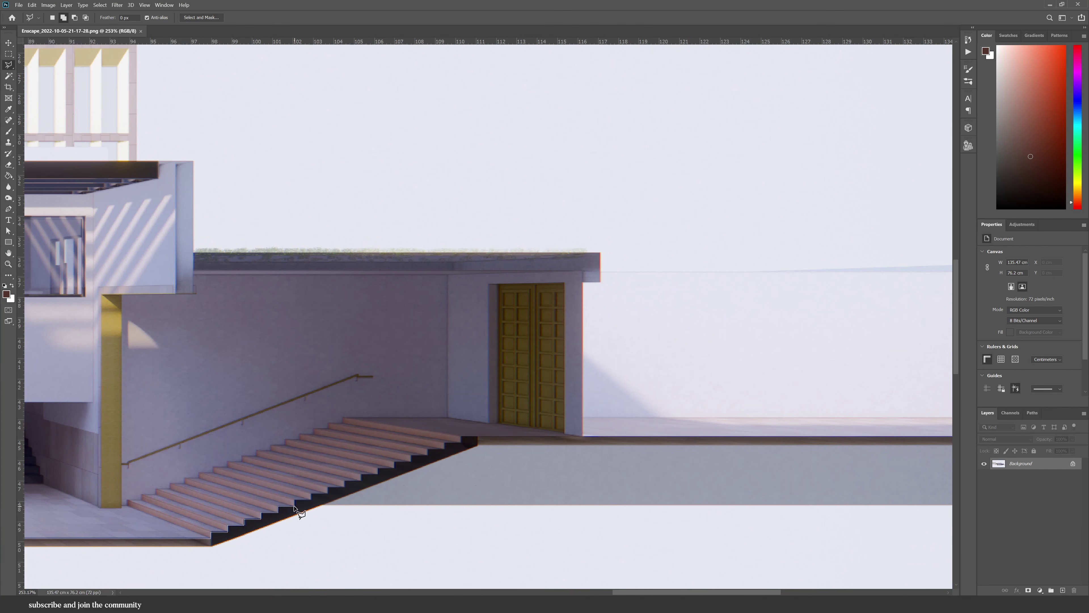
{"action": "left_click", "coordinate": [328, 487]}
{"action": "left_click", "coordinate": [345, 487]}
{"action": "left_click", "coordinate": [344, 481]}
{"action": "left_click", "coordinate": [361, 481]}
{"action": "left_click", "coordinate": [360, 474]}
{"action": "left_click", "coordinate": [377, 474]}
{"action": "left_click", "coordinate": [378, 468]}
{"action": "left_click", "coordinate": [394, 468]}
{"action": "left_click", "coordinate": [395, 462]}
{"action": "left_click", "coordinate": [411, 461]}
{"action": "left_click", "coordinate": [411, 455]}
{"action": "left_click", "coordinate": [428, 455]}
{"action": "left_click", "coordinate": [428, 448]}
{"action": "left_click", "coordinate": [461, 436]}
Trace the cut wall beside the yellow door and the right ground line, and close the lasso selection below the canvas
{"action": "left_click", "coordinate": [581, 437]}
{"action": "left_click", "coordinate": [582, 271]}
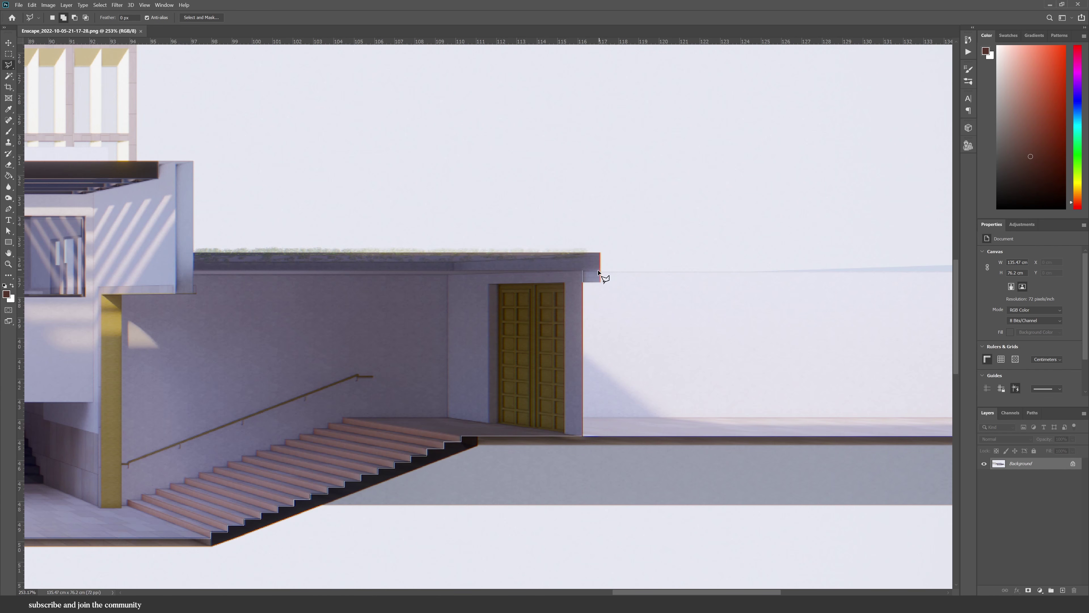
{"action": "left_click", "coordinate": [601, 273]}
{"action": "left_click", "coordinate": [602, 436]}
{"action": "left_click", "coordinate": [487, 438]}
{"action": "left_click", "coordinate": [487, 569]}
{"action": "left_click", "coordinate": [169, 560]}
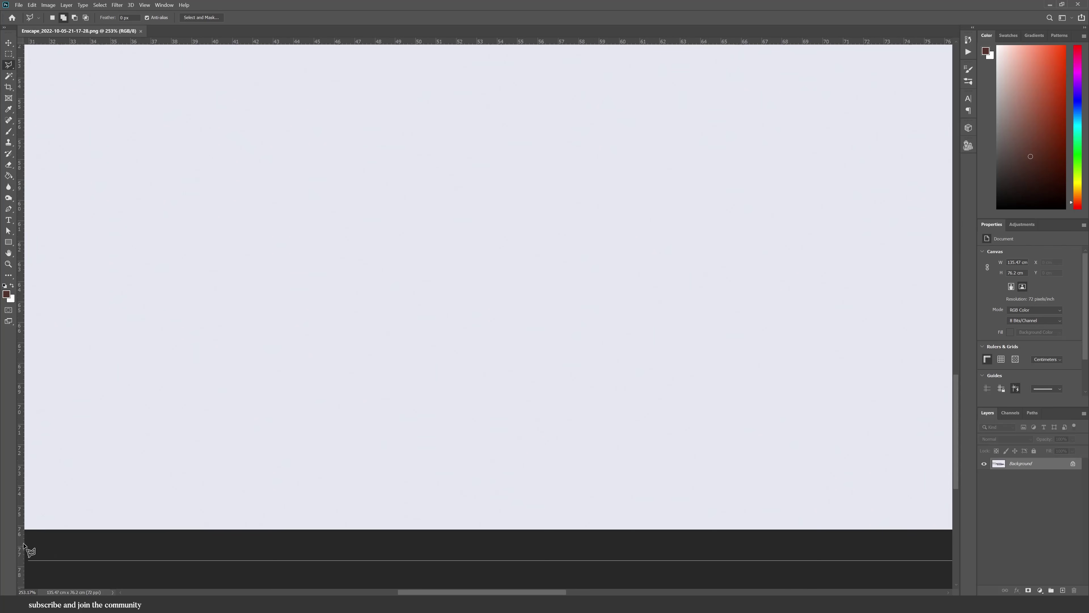
{"action": "scroll", "coordinate": [77, 545], "scroll_direction": "up", "scroll_amount": 10}
{"action": "scroll", "coordinate": [122, 365], "scroll_direction": "down", "scroll_amount": 5}
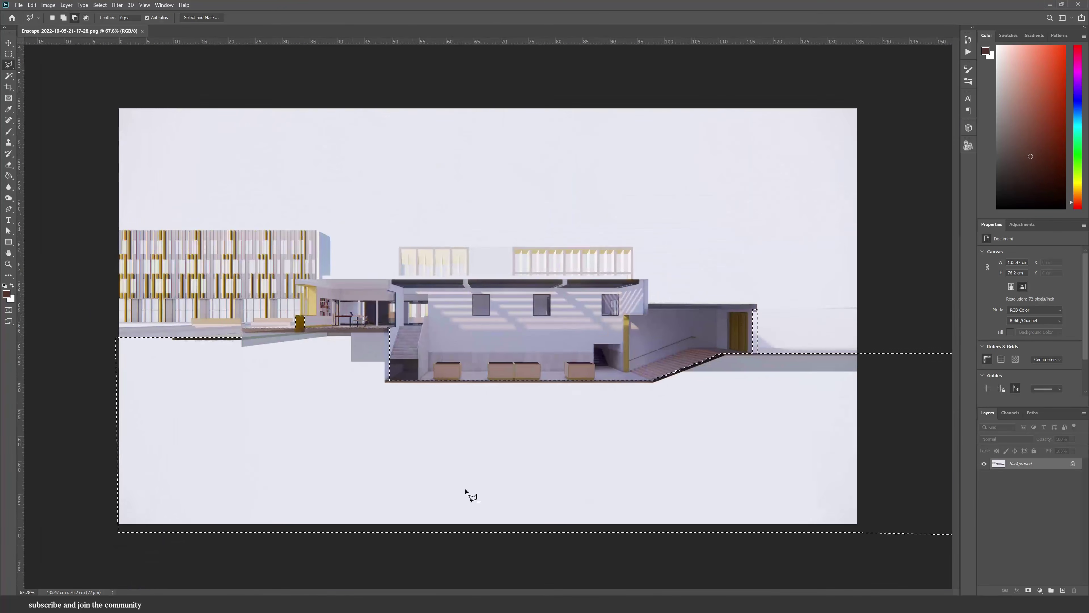
Fill the selected ground with a white Color Fill layer and marquee-select the cut entrance roof, right end wall and roof beam
{"action": "left_click_drag", "start_coordinate": [274, 271], "coordinate": [723, 242]}
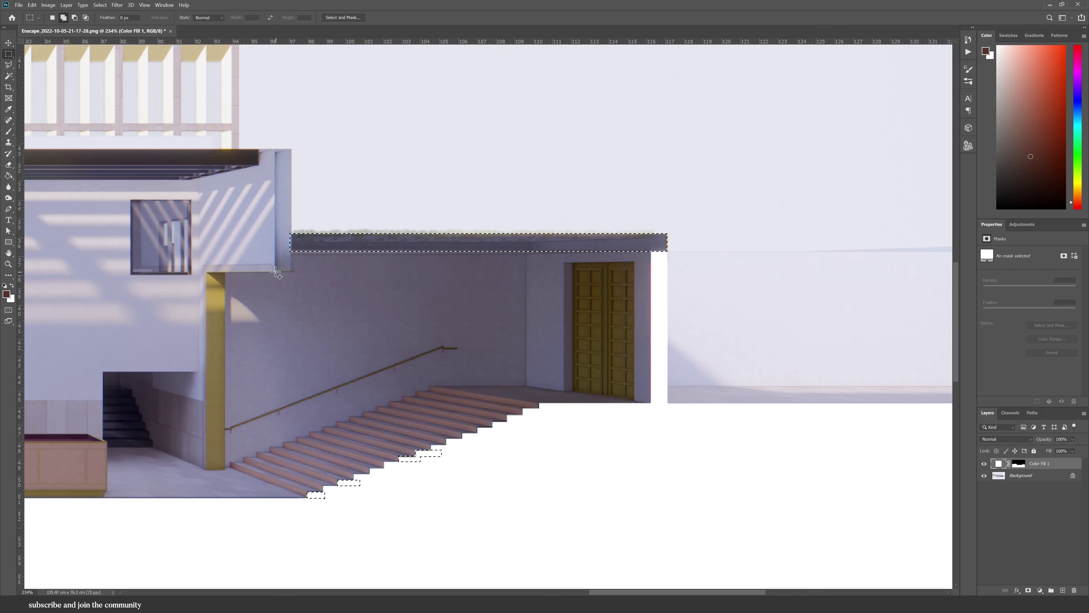
{"action": "scroll", "coordinate": [246, 147], "scroll_direction": "up", "scroll_amount": 5}
{"action": "scroll", "coordinate": [321, 159], "scroll_direction": "down", "scroll_amount": 4}
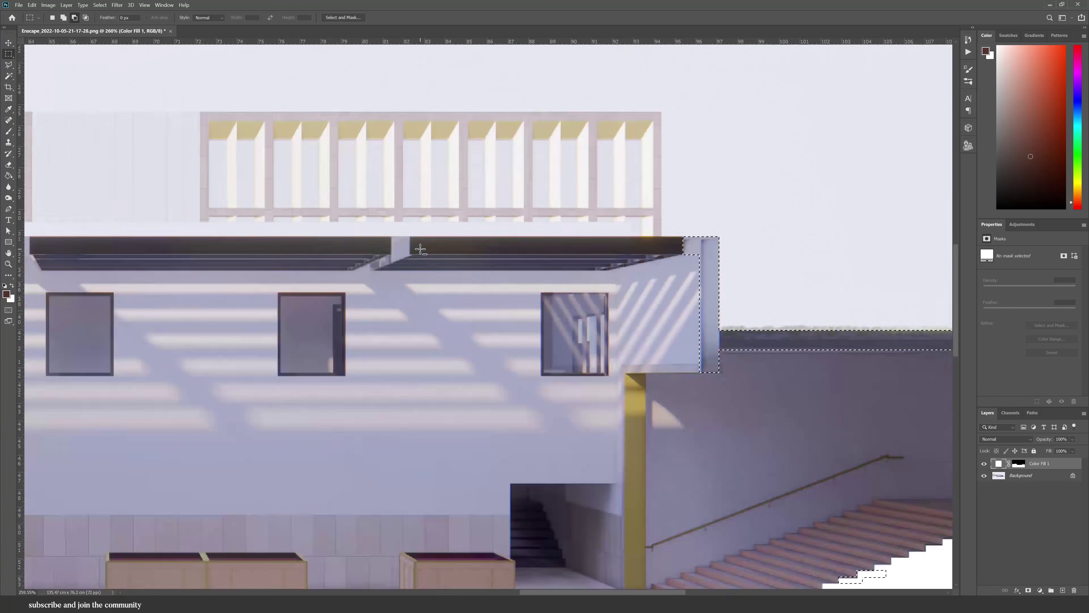
{"action": "scroll", "coordinate": [419, 248], "scroll_direction": "up", "scroll_amount": 4}
{"action": "left_click_drag", "start_coordinate": [405, 258], "coordinate": [376, 232]}
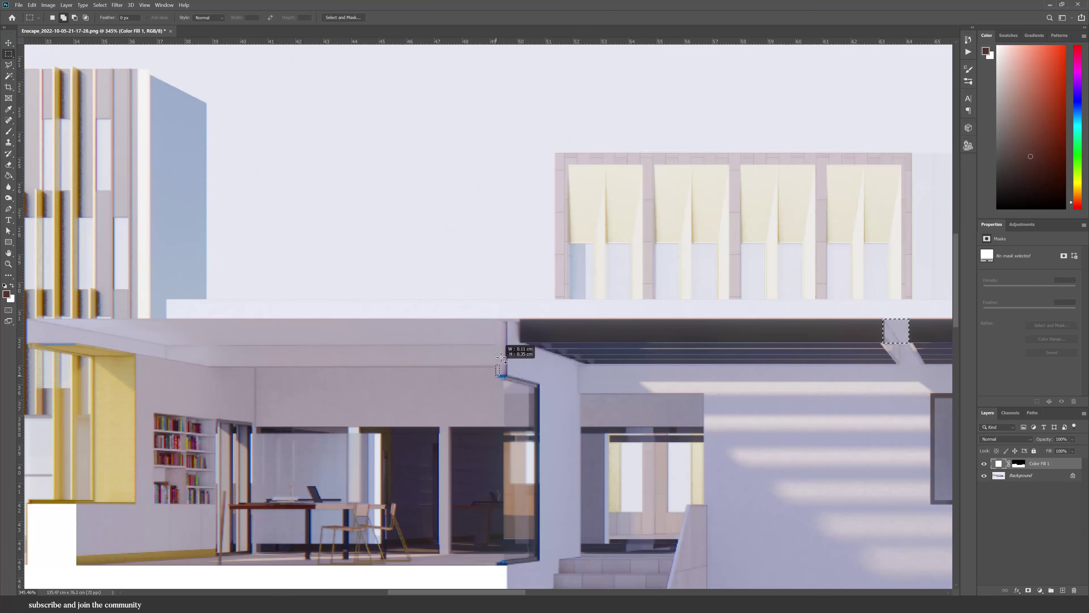
Add the cut roof slab above the left room and its short wall drop to the marquee selection
{"action": "mouse_move", "coordinate": [496, 301]}
{"action": "left_mouse_down"}
{"action": "mouse_move", "coordinate": [507, 376]}
{"action": "mouse_move", "coordinate": [496, 299]}
{"action": "left_mouse_up"}
{"action": "scroll", "coordinate": [693, 363], "scroll_direction": "down", "scroll_amount": 4}
{"action": "scroll", "coordinate": [180, 337], "scroll_direction": "up", "scroll_amount": 4}
{"action": "left_click_drag", "start_coordinate": [375, 360], "coordinate": [891, 335]}
{"action": "scroll", "coordinate": [202, 420], "scroll_direction": "down", "scroll_amount": 4}
{"action": "scroll", "coordinate": [207, 420], "scroll_direction": "down", "scroll_amount": 2}
{"action": "left_click_drag", "start_coordinate": [277, 355], "coordinate": [153, 336]}
{"action": "left_click_drag", "start_coordinate": [682, 374], "coordinate": [481, 357]}
{"action": "scroll", "coordinate": [481, 357], "scroll_direction": "down", "scroll_amount": 3}
{"action": "left_click_drag", "start_coordinate": [71, 301], "coordinate": [843, 349]}
Add the dark block beneath the interior stairs and its adjoining thin wall to the marquee selection
{"action": "scroll", "coordinate": [300, 549], "scroll_direction": "up", "scroll_amount": 4}
{"action": "left_click_drag", "start_coordinate": [231, 426], "coordinate": [381, 565]}
{"action": "scroll", "coordinate": [381, 526], "scroll_direction": "up", "scroll_amount": 1}
{"action": "left_click_drag", "start_coordinate": [378, 290], "coordinate": [383, 552]}
{"action": "scroll", "coordinate": [472, 509], "scroll_direction": "down", "scroll_amount": 6}
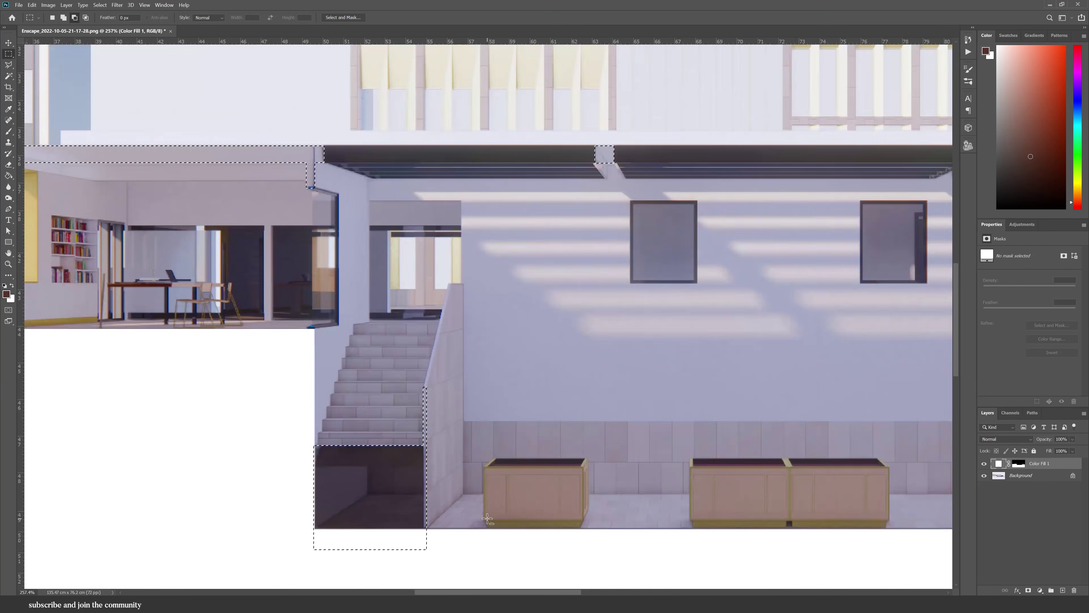
Paint the selected cut areas on the Color Fill 1 mask with a General Brushes brush so the structure turns white
{"action": "left_click", "coordinate": [1018, 463]}
{"action": "key", "text": "b"}
{"action": "right_click", "coordinate": [651, 377]}
{"action": "left_click", "coordinate": [661, 433]}
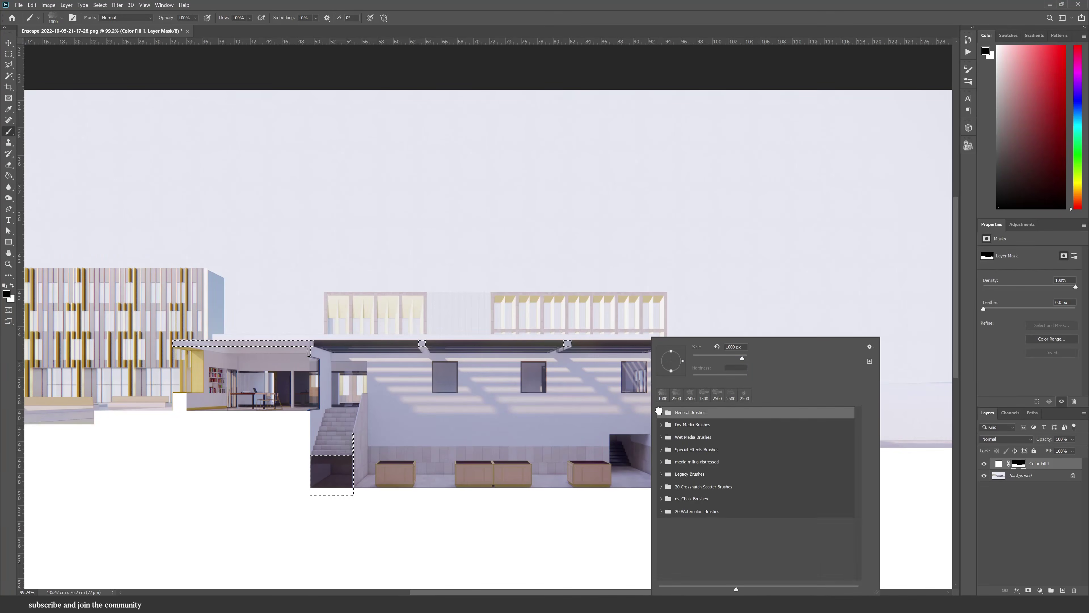
{"action": "left_click", "coordinate": [660, 414]}
{"action": "left_click", "coordinate": [796, 449]}
{"action": "left_click_drag", "start_coordinate": [326, 476], "coordinate": [170, 349]}
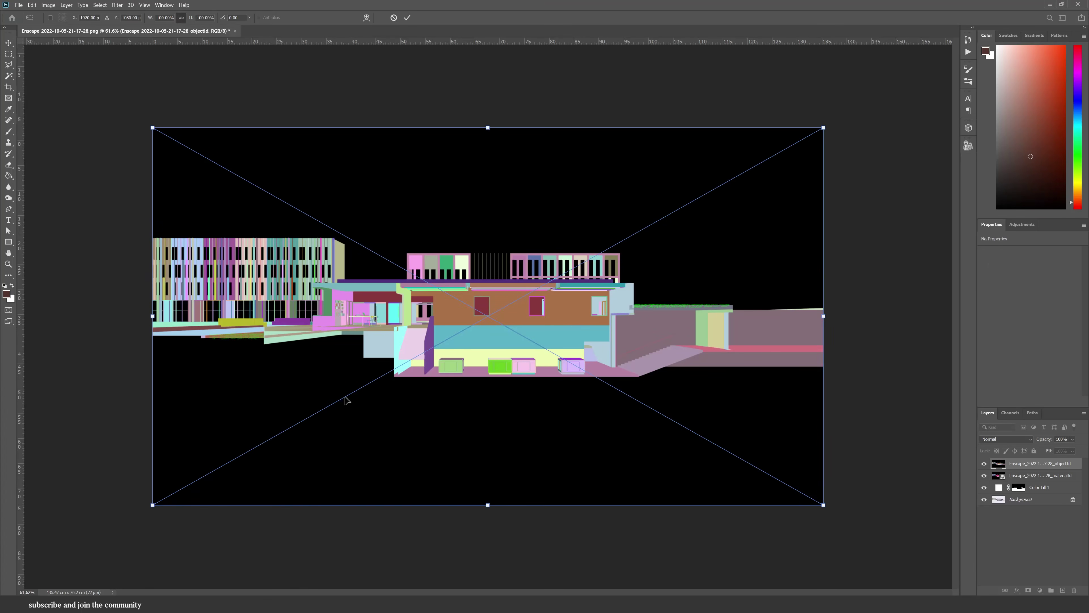
Finish placing the objectId and materialId images, unlock the Background layer and move both ID layers beneath it
{"action": "left_click", "coordinate": [1031, 500]}
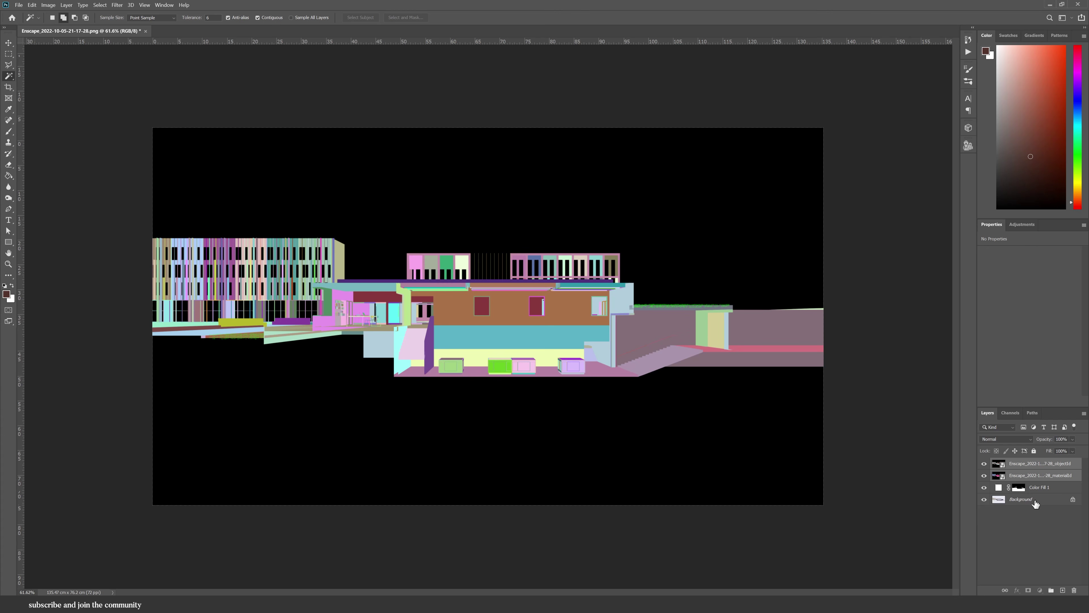
{"action": "left_click", "coordinate": [1073, 499]}
{"action": "left_click", "coordinate": [1040, 463]}
{"action": "left_click", "coordinate": [1030, 474], "text": "shift"}
{"action": "left_click_drag", "start_coordinate": [1030, 474], "coordinate": [1024, 509]}
Crop the canvas around the building section to about 129 by 73 cm
{"action": "key", "text": "c"}
{"action": "left_click_drag", "start_coordinate": [155, 321], "coordinate": [197, 327]}
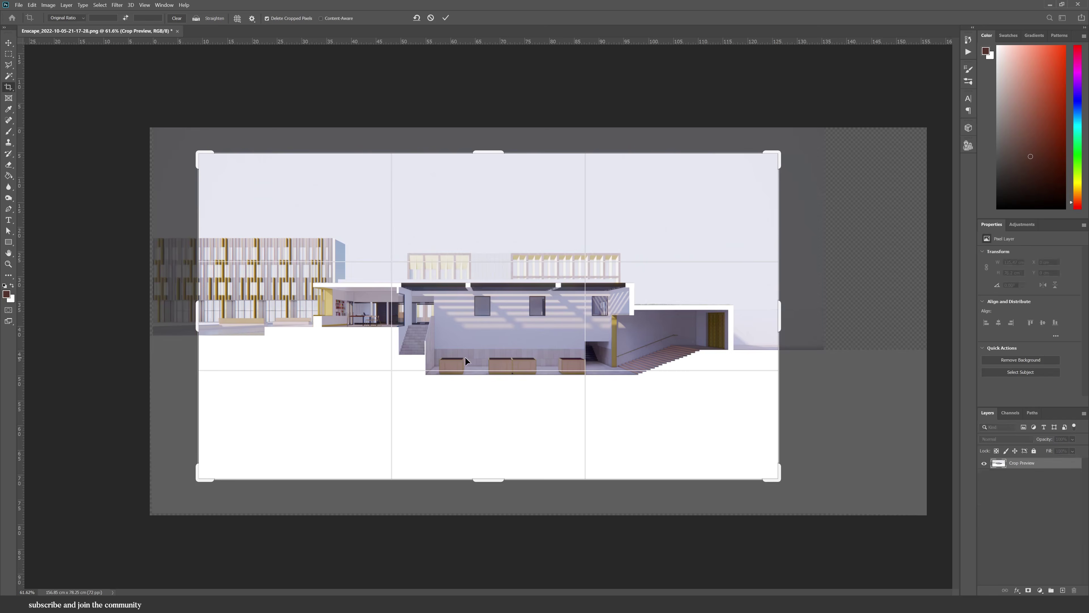
{"action": "left_click_drag", "start_coordinate": [781, 320], "coordinate": [795, 321]}
{"action": "left_click_drag", "start_coordinate": [185, 327], "coordinate": [179, 325]}
{"action": "left_click_drag", "start_coordinate": [804, 321], "coordinate": [807, 325]}
{"action": "left_click_drag", "start_coordinate": [169, 311], "coordinate": [165, 315]}
{"action": "left_click", "coordinate": [446, 19]}
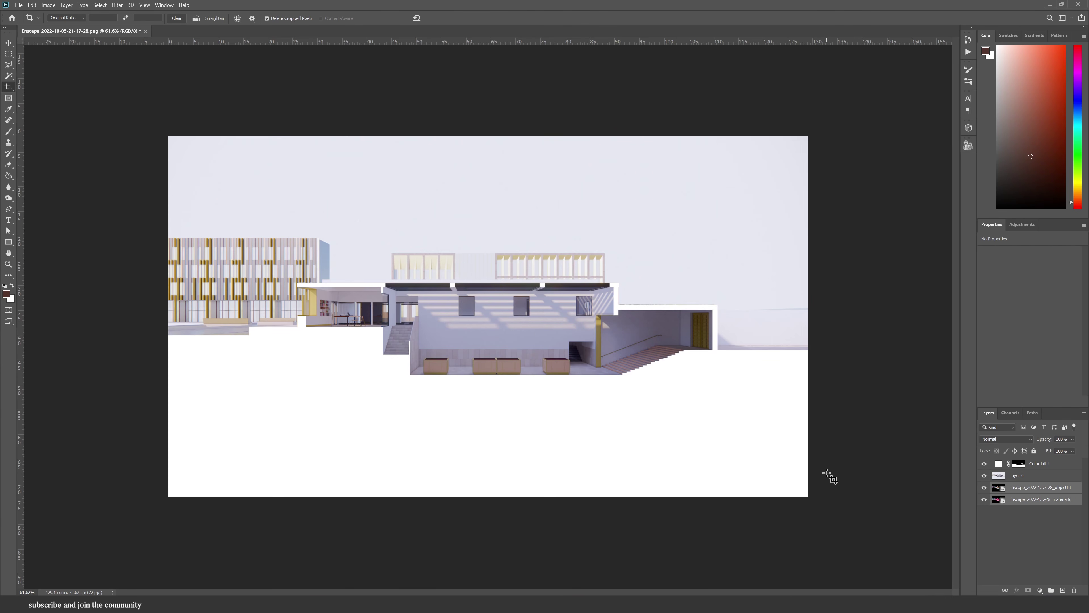
Brighten Layer 0 with a clipped Brightness/Contrast adjustment set to a brightness of about 21
{"action": "left_click", "coordinate": [1025, 475]}
{"action": "key", "text": "w"}
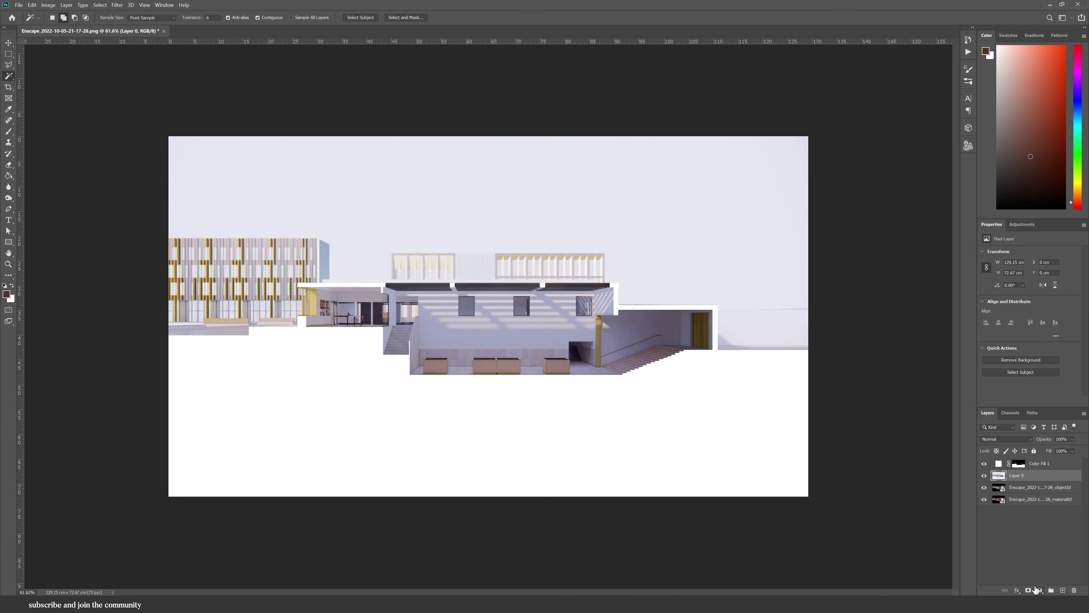
{"action": "left_click", "coordinate": [1040, 590]}
{"action": "left_click", "coordinate": [1047, 461]}
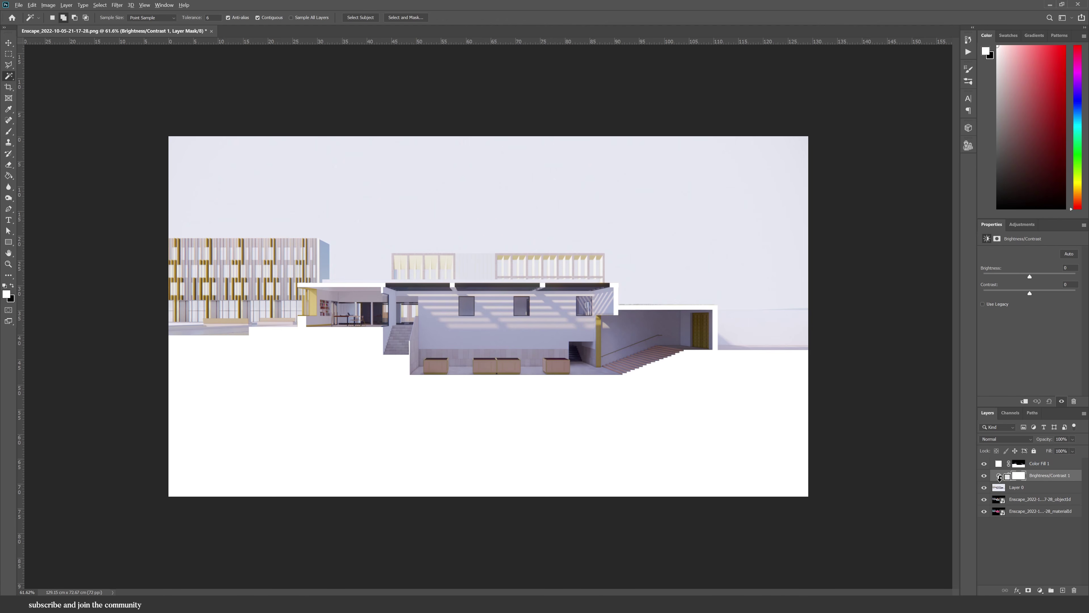
{"action": "left_click_drag", "start_coordinate": [1029, 276], "coordinate": [1039, 277]}
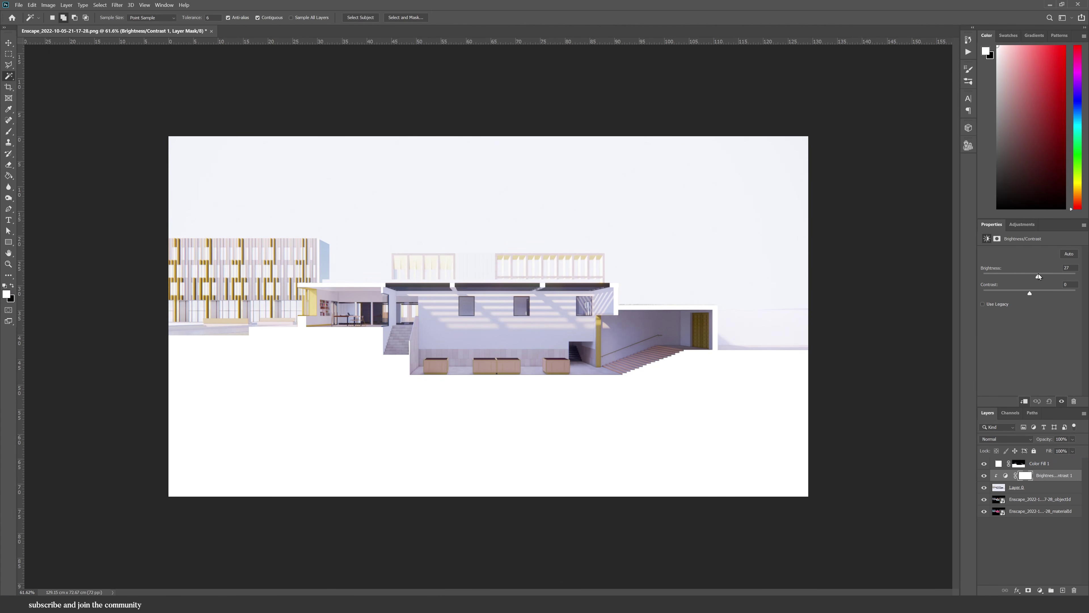
Add a clipped Levels adjustment above Layer 0's Brightness/Contrast and raise its output black level to about 32
{"action": "left_click", "coordinate": [1040, 590]}
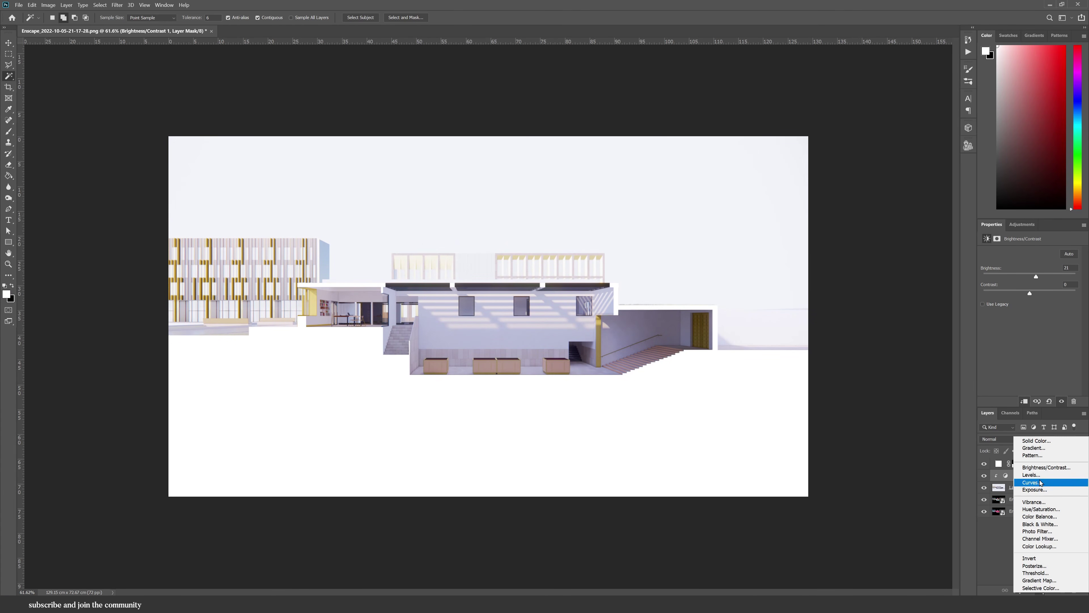
{"action": "left_click", "coordinate": [1047, 470]}
{"action": "left_click", "coordinate": [1003, 489], "text": "alt"}
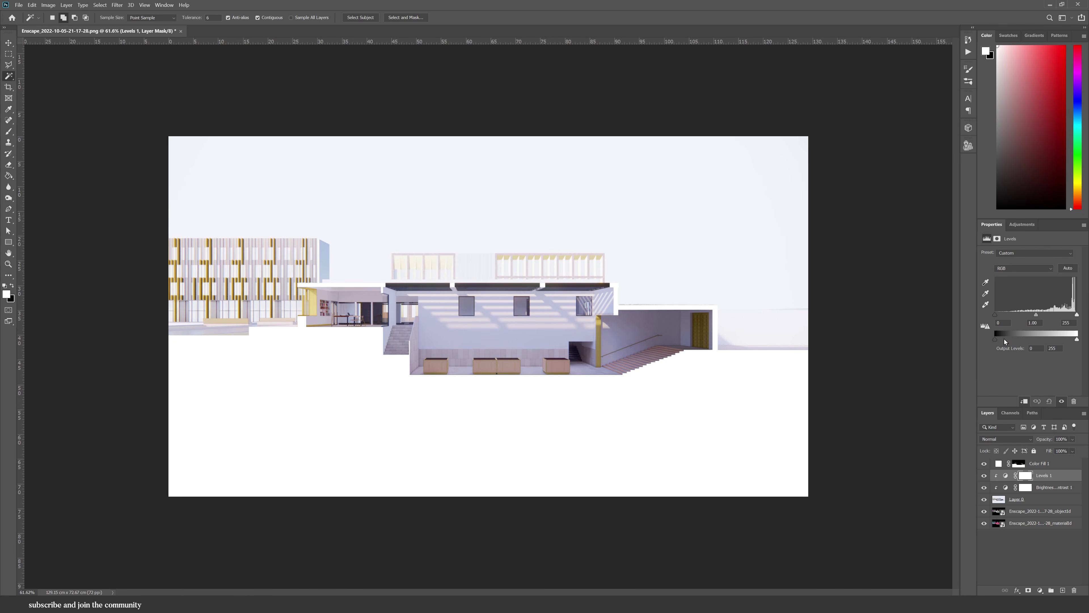
{"action": "mouse_move", "coordinate": [999, 338]}
{"action": "left_mouse_down"}
{"action": "mouse_move", "coordinate": [1021, 340]}
{"action": "mouse_move", "coordinate": [1008, 341]}
{"action": "left_mouse_up"}
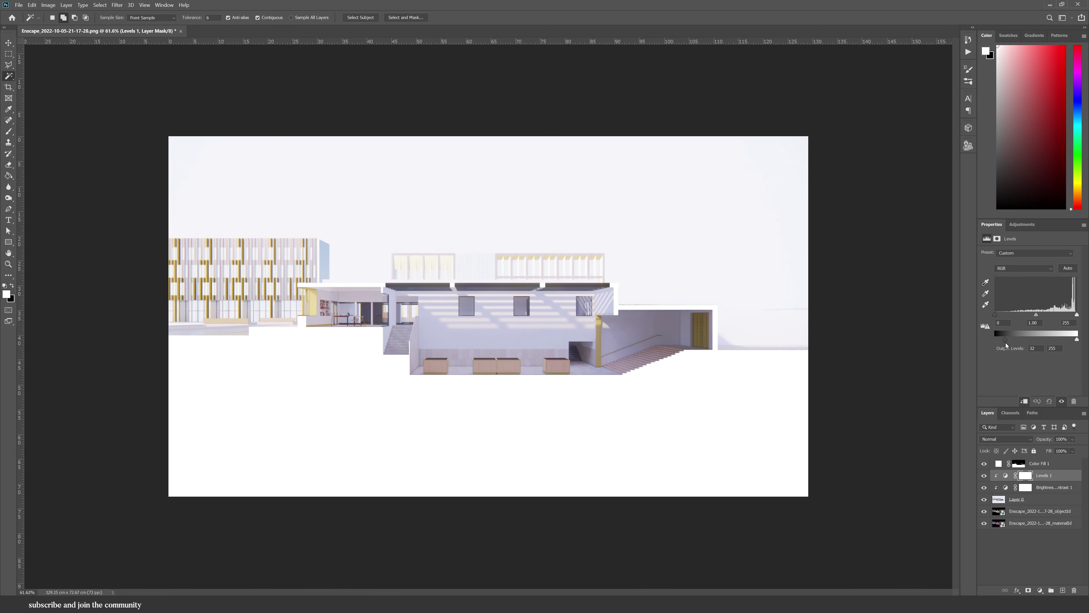
Add a clipped Selective Color adjustment to Layer 0 and shift the Neutrals to about +18% yellow and -10% black
{"action": "left_click", "coordinate": [1017, 499]}
{"action": "left_click", "coordinate": [1039, 591]}
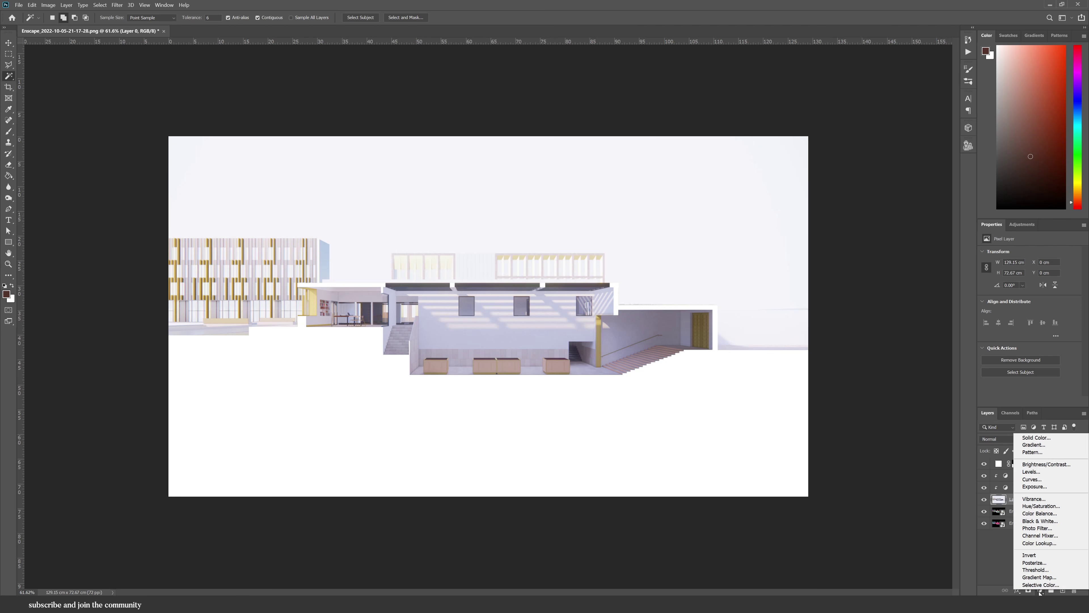
{"action": "left_click", "coordinate": [1039, 585]}
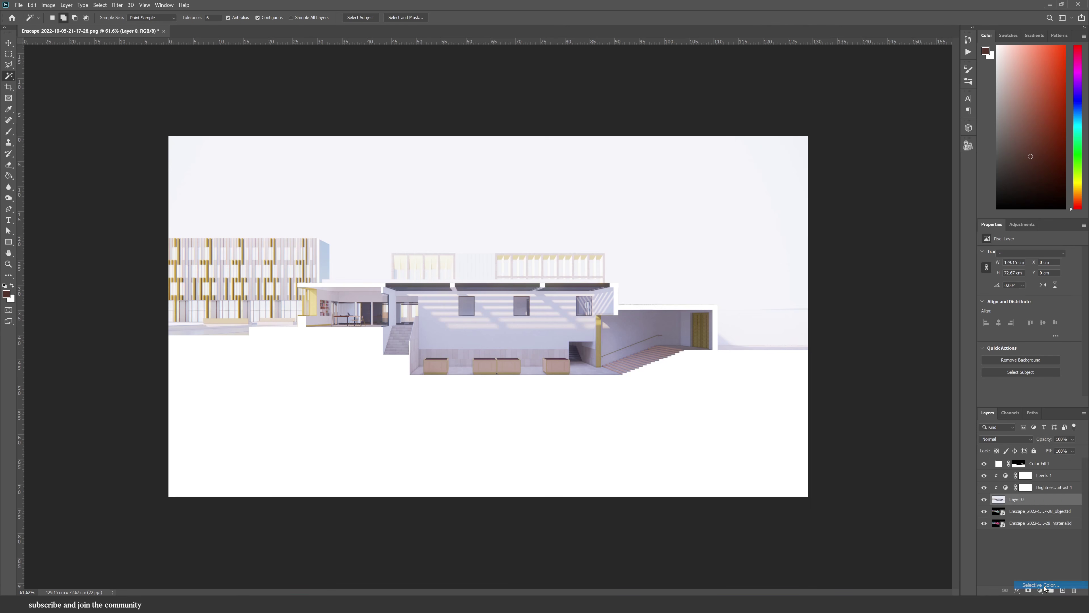
{"action": "left_click", "coordinate": [1028, 263]}
{"action": "left_click", "coordinate": [1018, 318]}
{"action": "left_click_drag", "start_coordinate": [1030, 330], "coordinate": [1056, 322]}
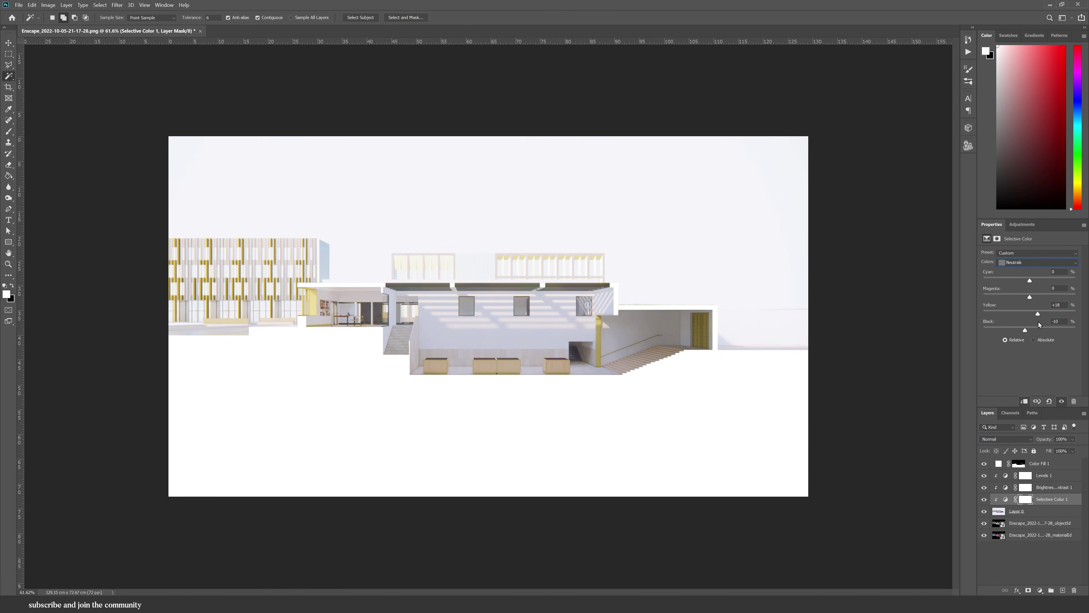
{"action": "left_click_drag", "start_coordinate": [1041, 325], "coordinate": [1034, 286]}
{"action": "left_click", "coordinate": [1006, 572]}
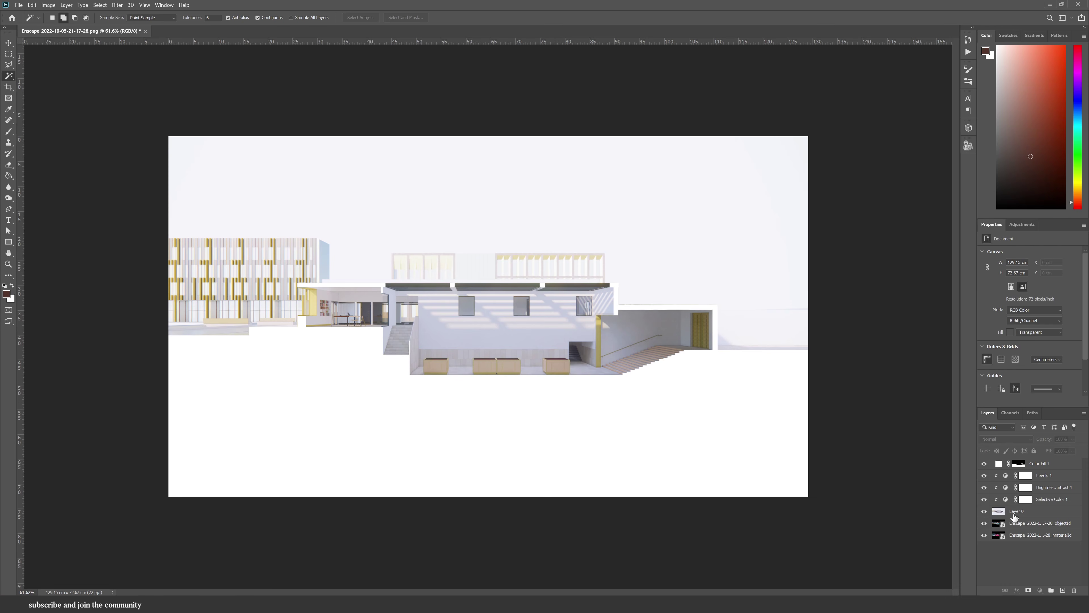
Convert Layer 0 to a Smart Object and apply the Sharpen filter to it
{"action": "right_click", "coordinate": [1014, 515]}
{"action": "left_click", "coordinate": [1028, 268]}
{"action": "left_click", "coordinate": [117, 5]}
{"action": "mouse_move", "coordinate": [172, 141]}
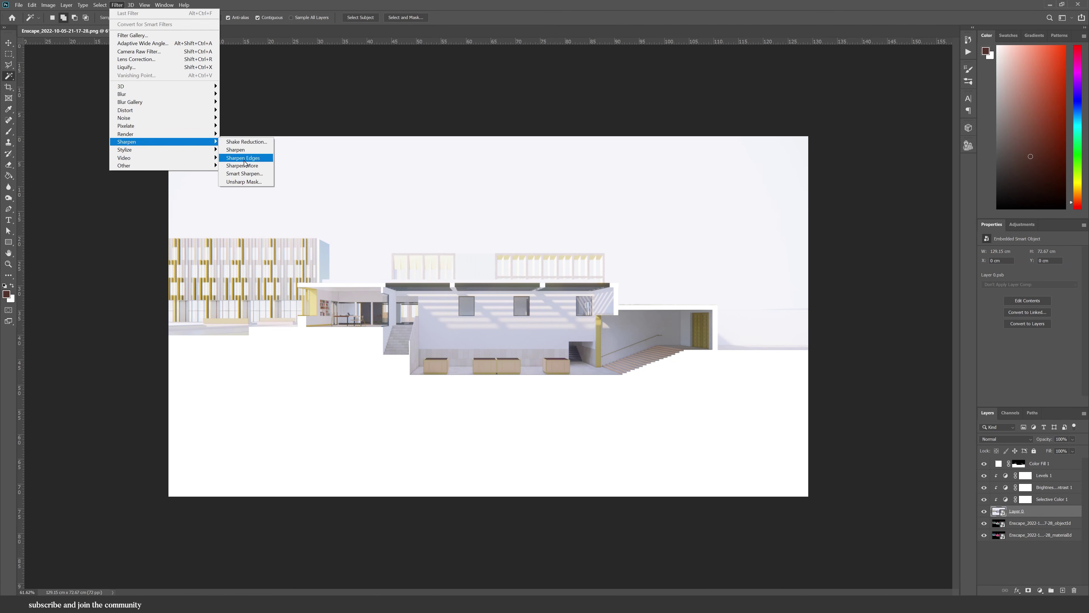
{"action": "left_click", "coordinate": [241, 150]}
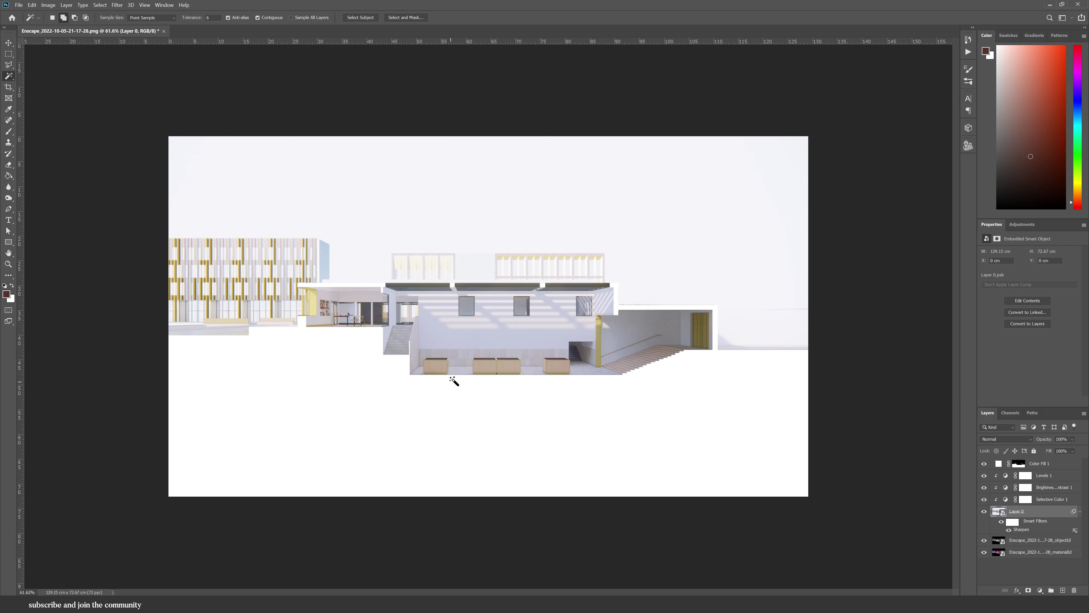
{"action": "scroll", "coordinate": [476, 340], "scroll_direction": "up", "scroll_amount": 5}
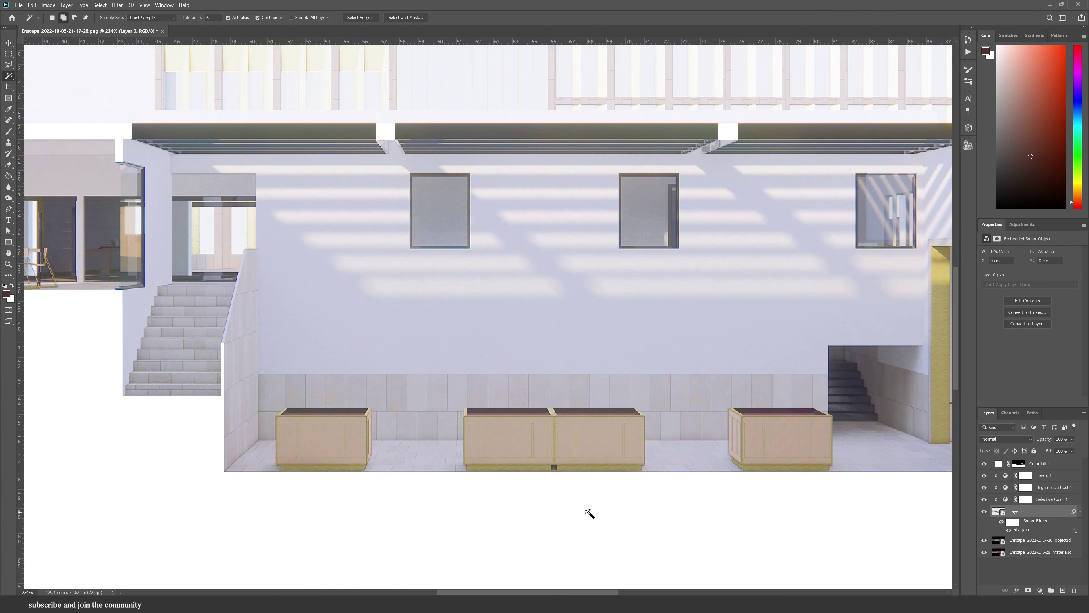
{"action": "scroll", "coordinate": [303, 352], "scroll_direction": "down", "scroll_amount": 4}
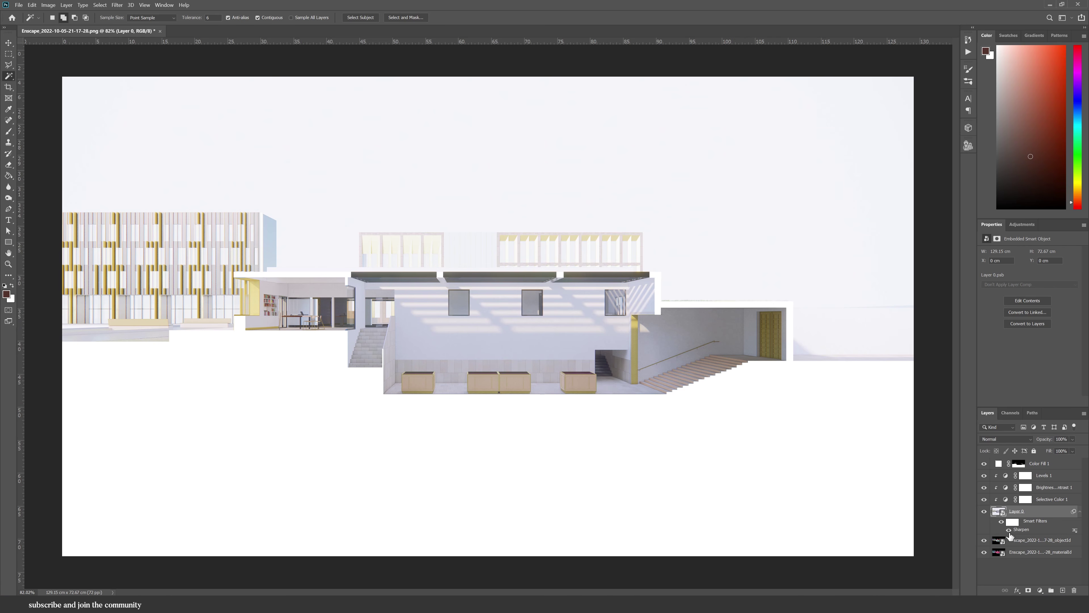
Select the sky from the objectId layer and cover it with a Solid Color fill of cfdfe2
{"action": "left_click", "coordinate": [1011, 541]}
{"action": "left_click", "coordinate": [790, 243]}
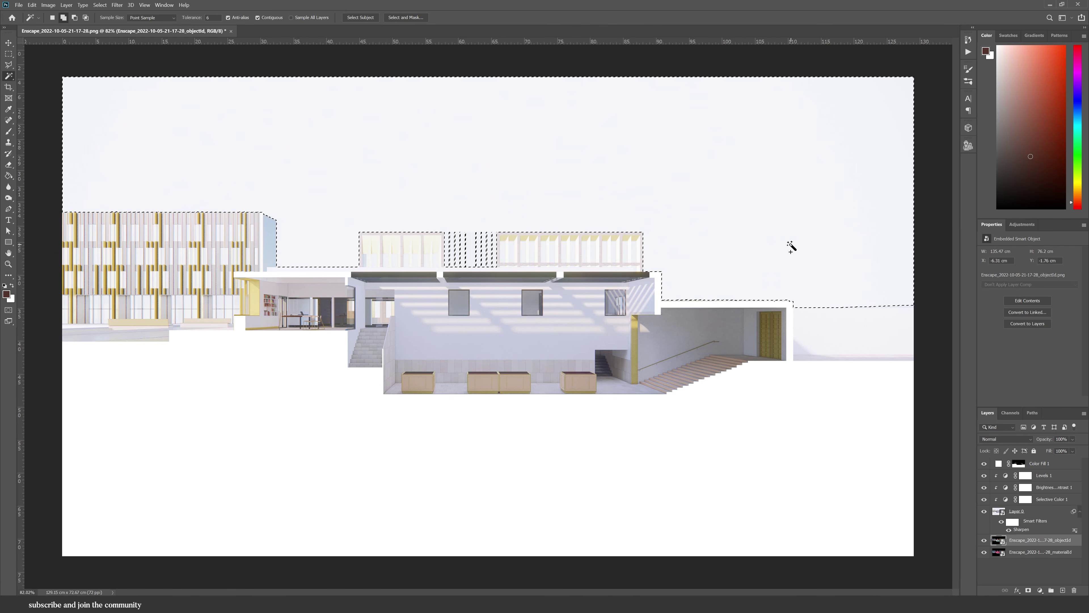
{"action": "left_click", "coordinate": [1041, 590]}
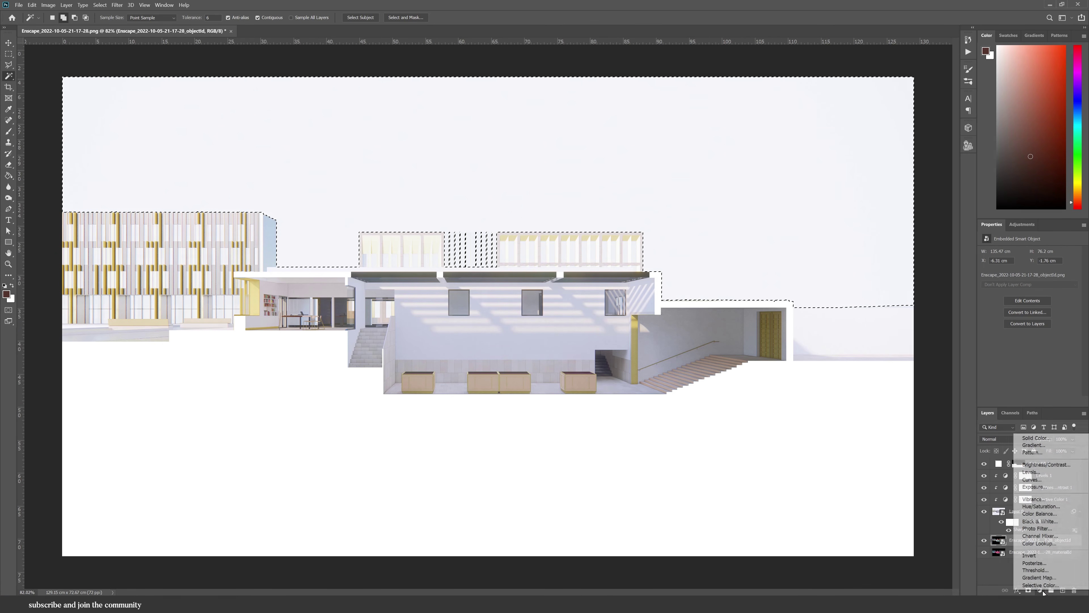
{"action": "left_click", "coordinate": [1035, 437]}
{"action": "type", "text": "cfdfe2"}
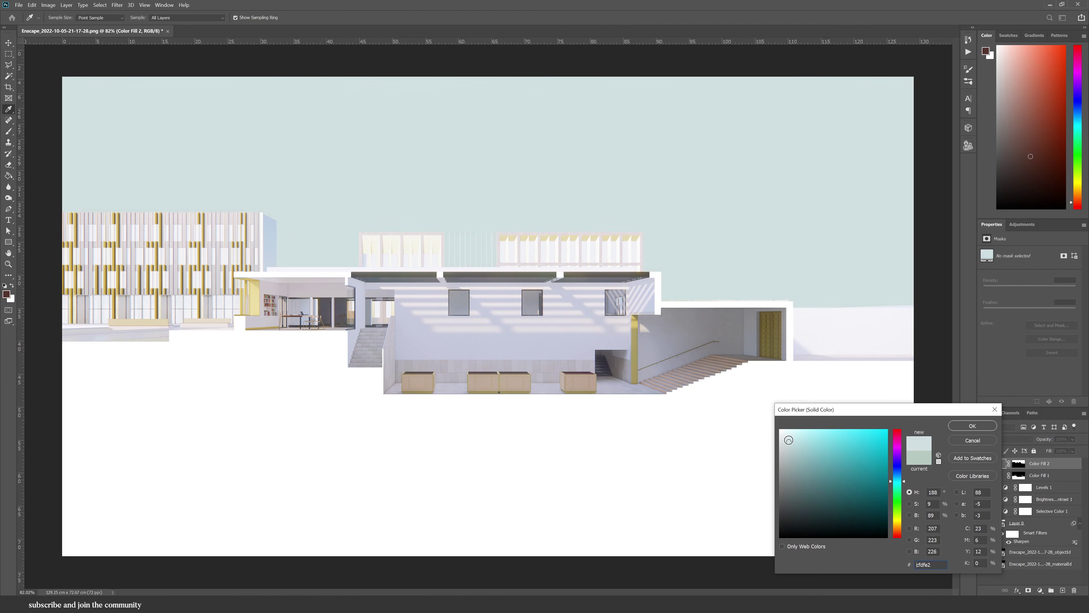
{"action": "key", "text": "Return"}
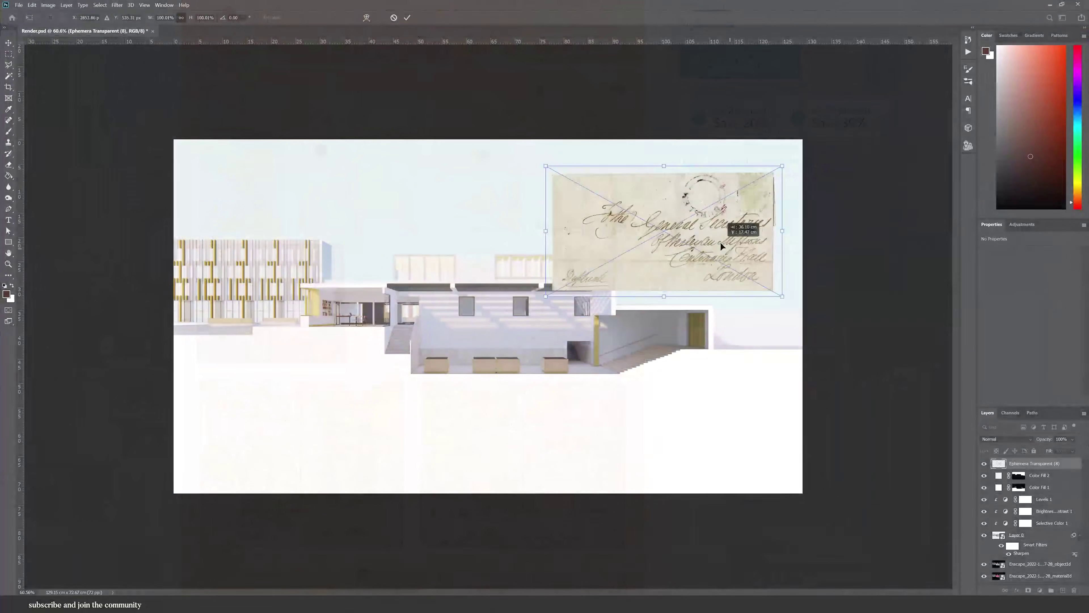
Place the Ephemera Transparent (8) and (19) papers over the ground at the right and left ends of the section
{"action": "left_click_drag", "start_coordinate": [721, 243], "coordinate": [823, 384]}
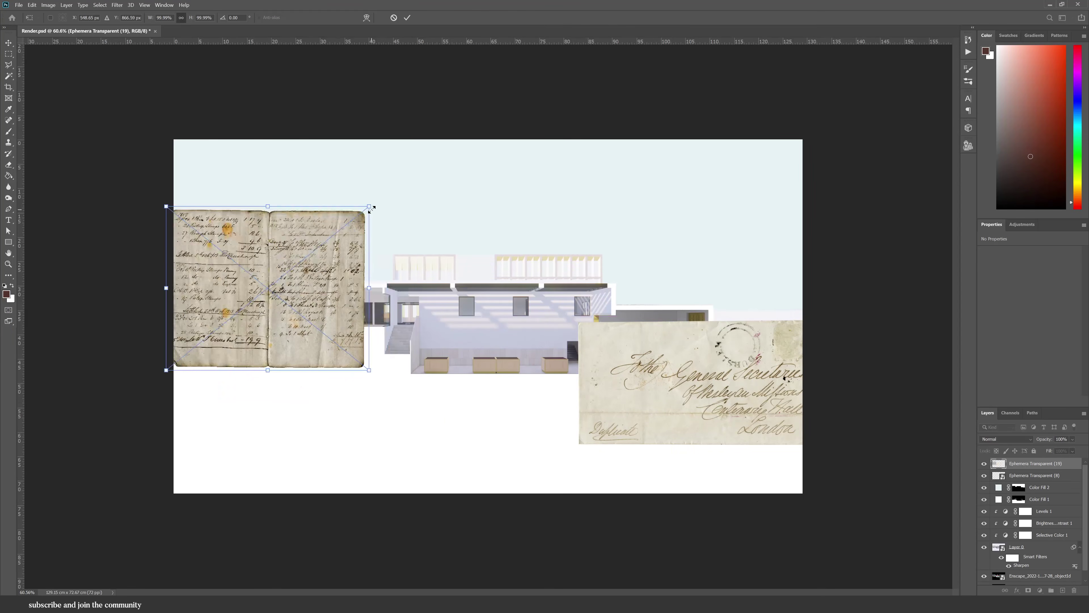
{"action": "left_click_drag", "start_coordinate": [336, 369], "coordinate": [280, 389]}
{"action": "key", "text": "Return"}
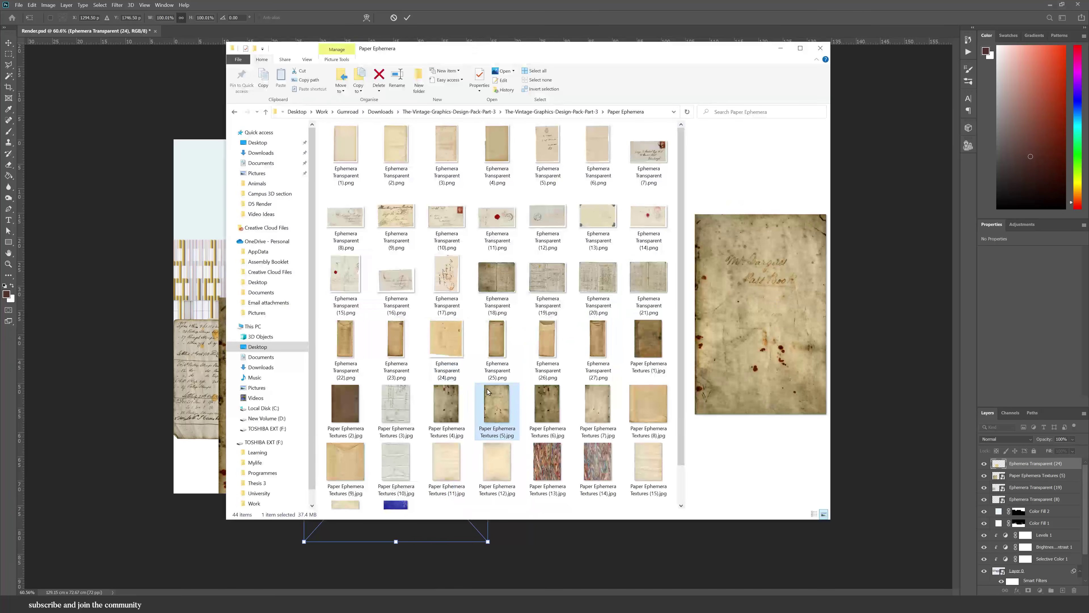
Place Ephemera Transparent (14) and Paper Ephemera Textures (3) below the hall, moving Textures (3) beneath Textures (5) in the layer order
{"action": "left_click", "coordinate": [598, 343]}
{"action": "left_click", "coordinate": [648, 219]}
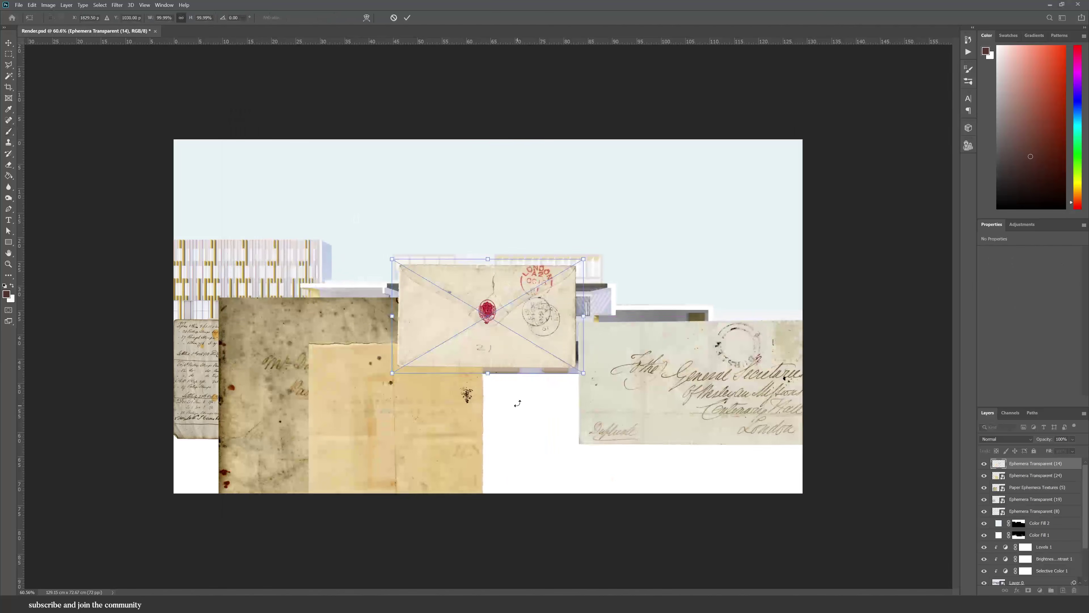
{"action": "left_click_drag", "start_coordinate": [515, 396], "coordinate": [498, 503]}
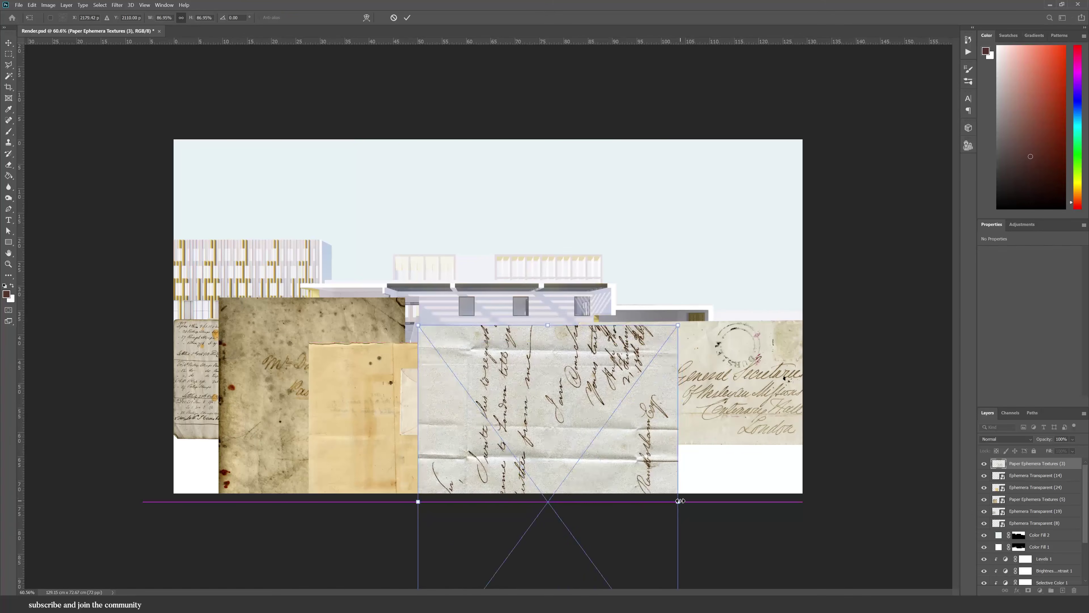
{"action": "left_click_drag", "start_coordinate": [553, 386], "coordinate": [575, 414]}
{"action": "key", "text": "Return"}
{"action": "left_click_drag", "start_coordinate": [1034, 463], "coordinate": [1013, 511]}
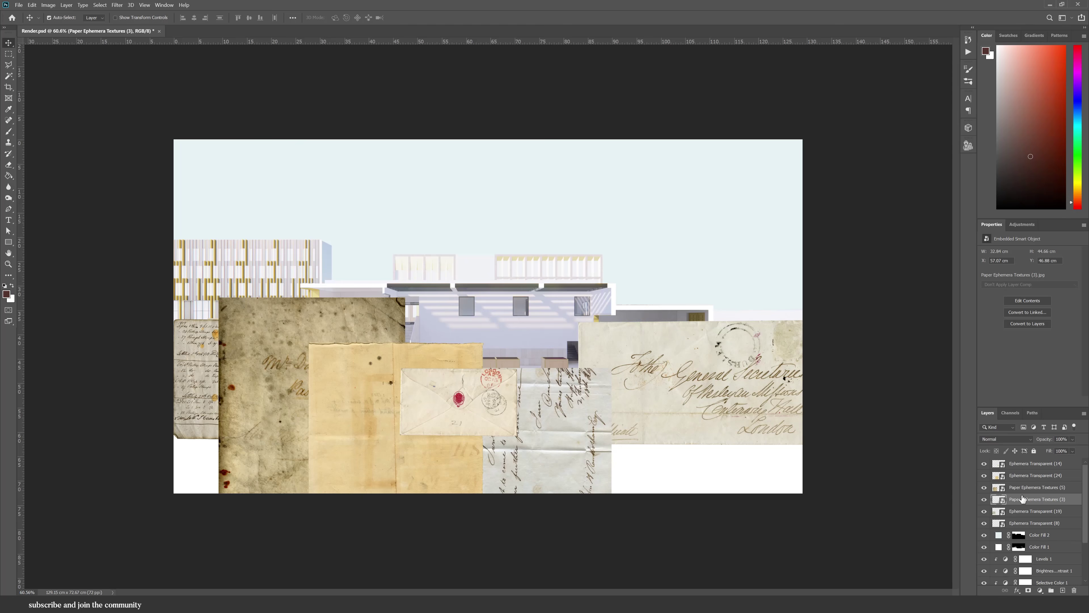
Group all the placed paper layers and hide the group
{"action": "left_click", "coordinate": [1036, 464], "text": "shift"}
{"action": "key", "text": "ctrl+g"}
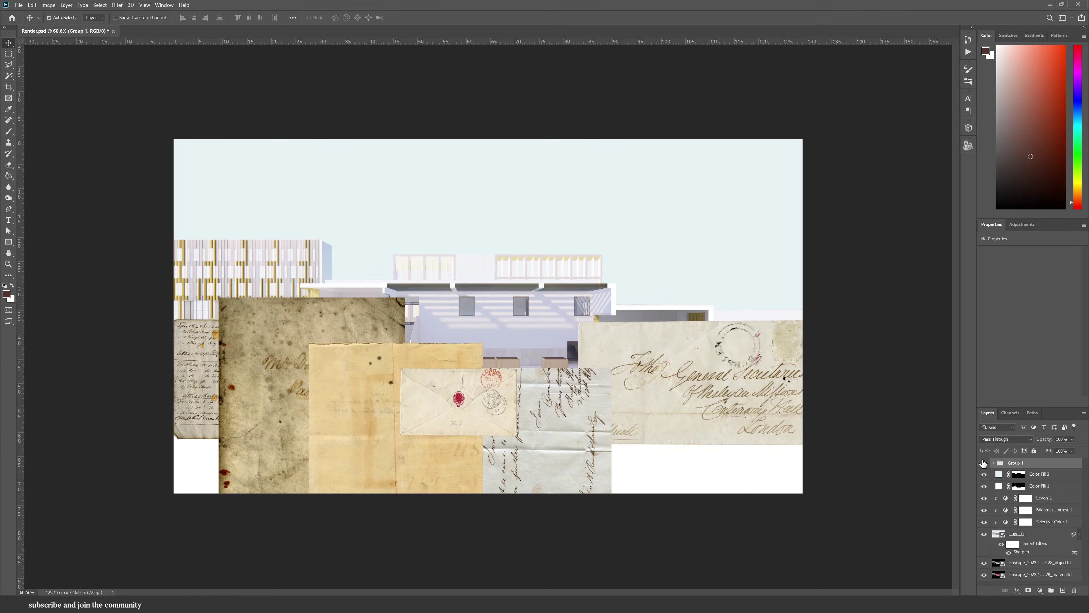
{"action": "left_click", "coordinate": [983, 463]}
Select the cut area from the materialId layer and subtract the roofs and walls so only the ground stays selected
{"action": "left_click", "coordinate": [1040, 574]}
{"action": "key", "text": "w"}
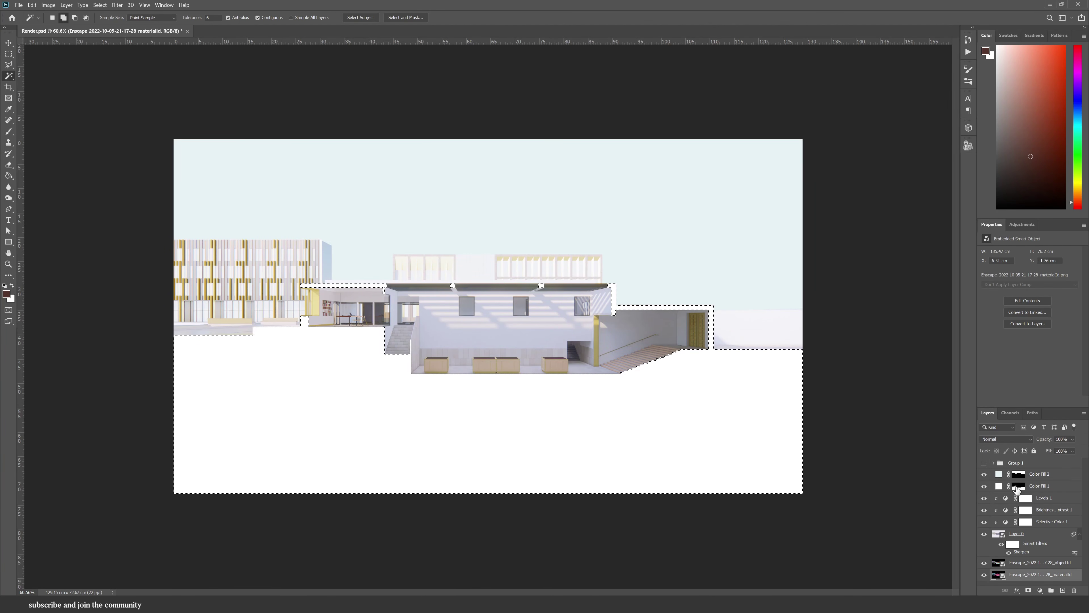
{"action": "key", "text": "m"}
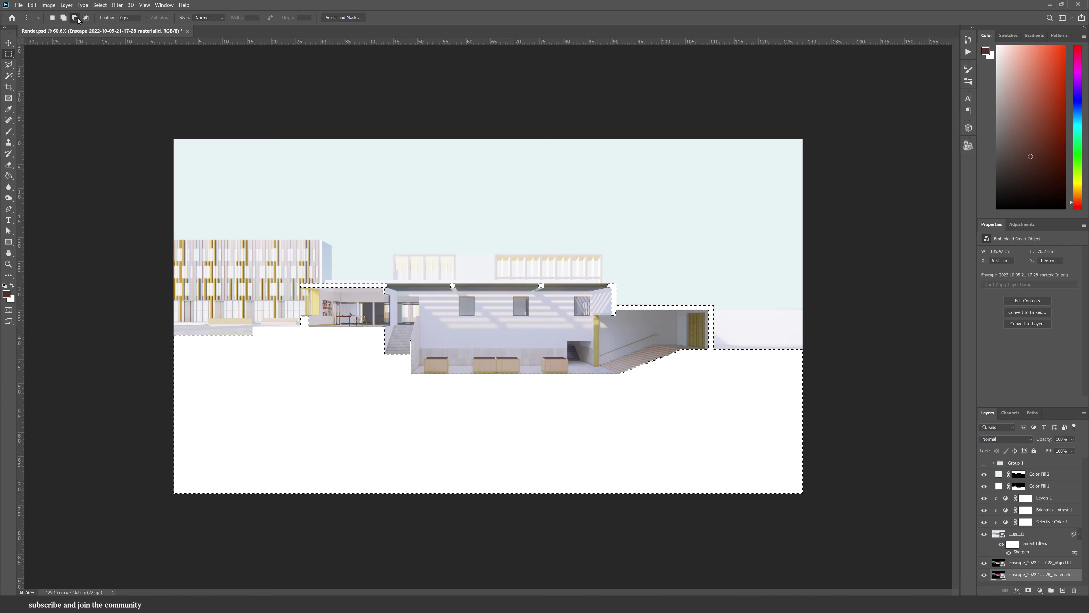
{"action": "scroll", "coordinate": [379, 303], "scroll_direction": "up", "scroll_amount": 4}
{"action": "left_click_drag", "start_coordinate": [172, 239], "coordinate": [887, 346]}
{"action": "scroll", "coordinate": [301, 447], "scroll_direction": "down", "scroll_amount": 3}
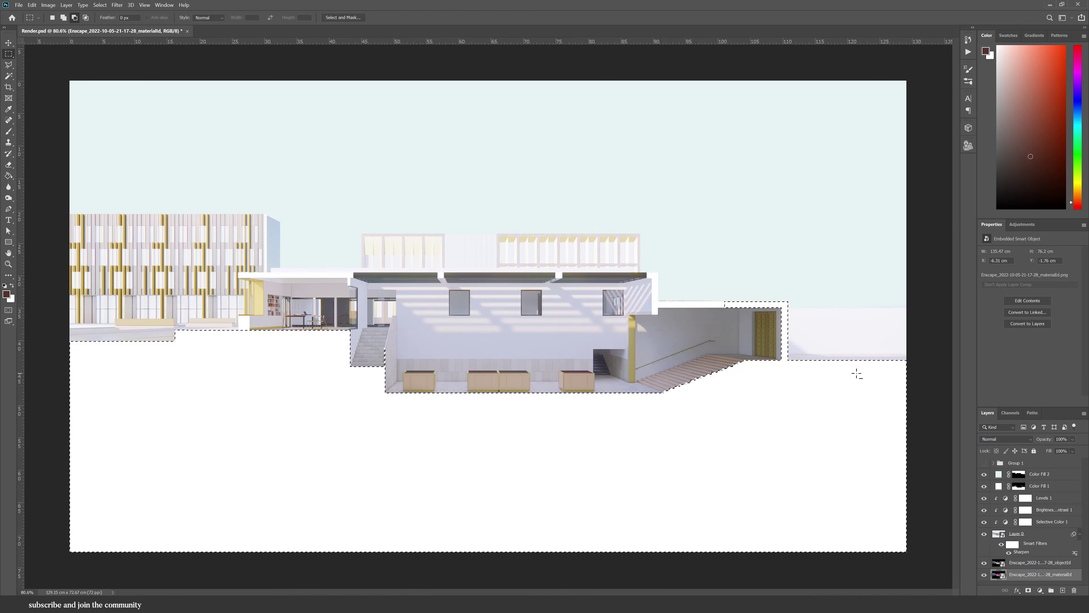
{"action": "scroll", "coordinate": [784, 325], "scroll_direction": "up", "scroll_amount": 4}
{"action": "left_click_drag", "start_coordinate": [824, 370], "coordinate": [823, 370]}
{"action": "scroll", "coordinate": [822, 370], "scroll_direction": "down", "scroll_amount": 2}
{"action": "scroll", "coordinate": [427, 409], "scroll_direction": "down", "scroll_amount": 1}
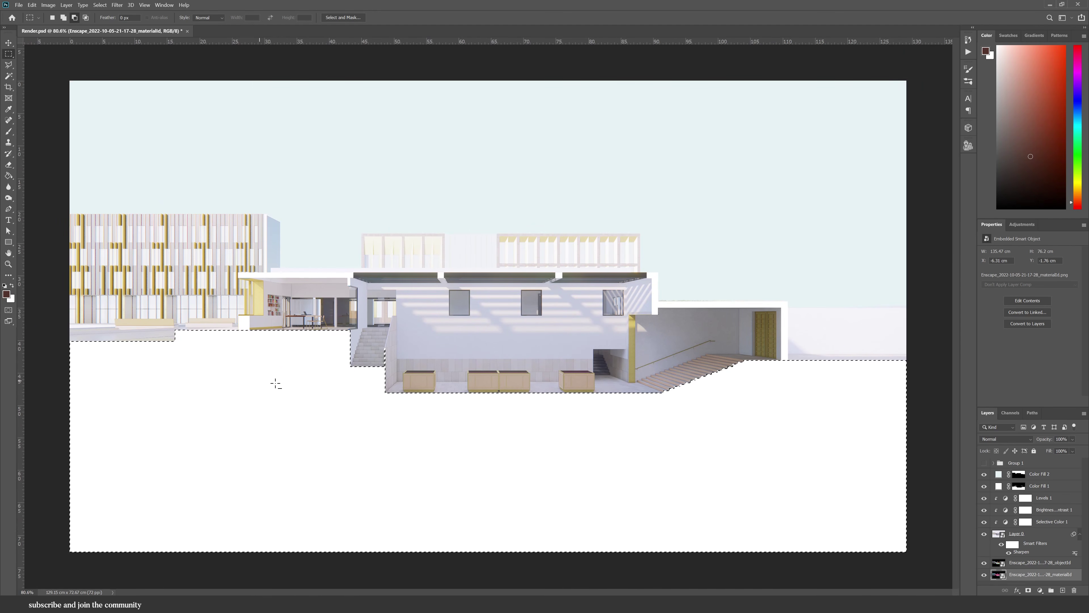
Mask Group 1 with the ground selection, show the group again and lower its opacity to 30%
{"action": "left_click", "coordinate": [1016, 463]}
{"action": "left_click", "coordinate": [1029, 590]}
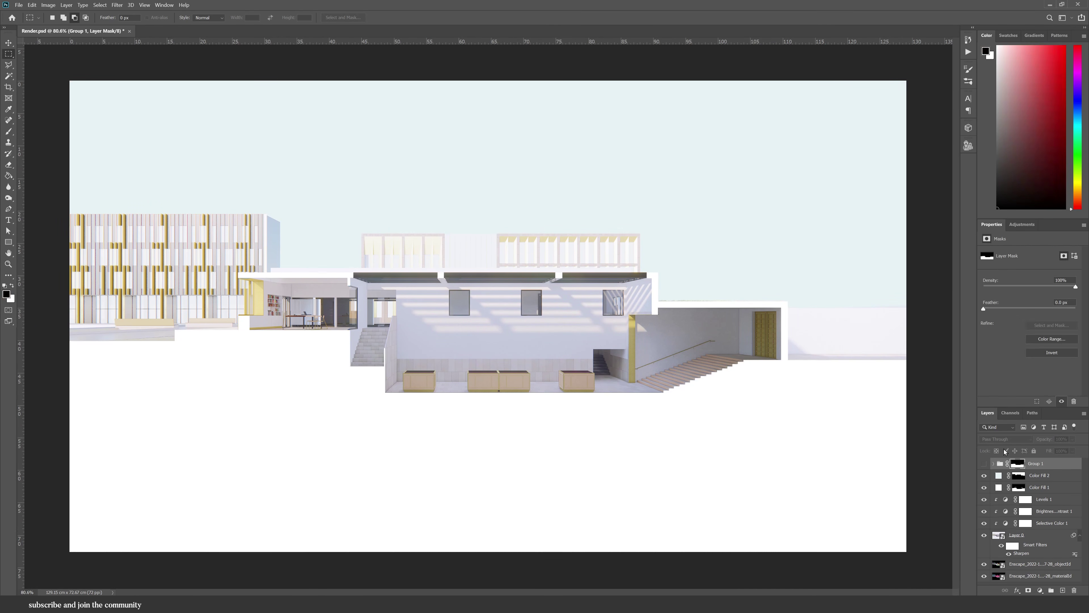
{"action": "scroll", "coordinate": [927, 484], "scroll_direction": "down", "scroll_amount": 1}
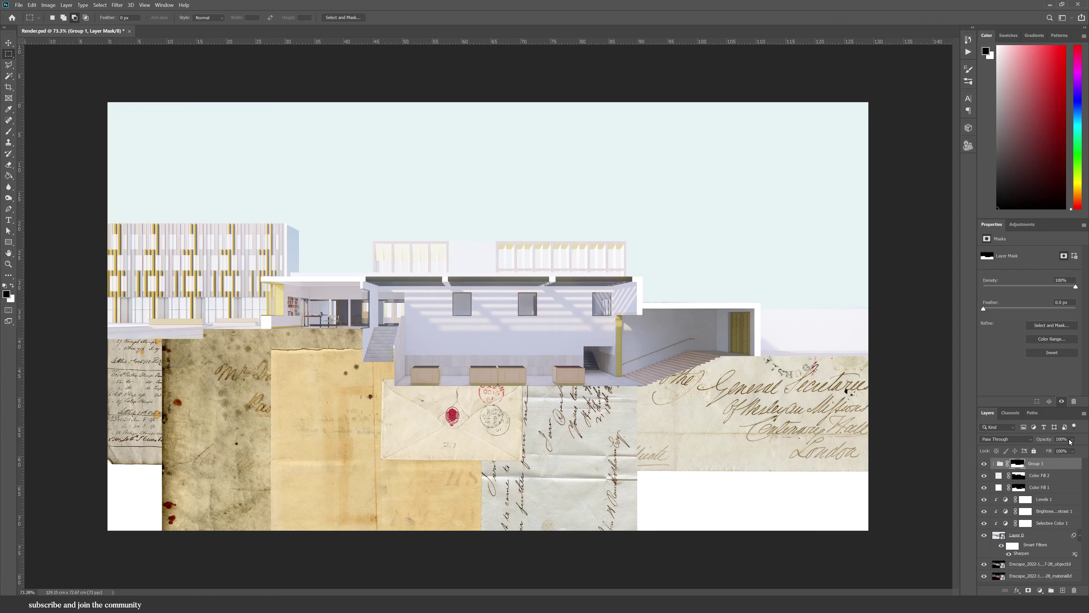
{"action": "mouse_move", "coordinate": [1058, 451]}
{"action": "left_mouse_down"}
{"action": "mouse_move", "coordinate": [1048, 453]}
{"action": "mouse_move", "coordinate": [1058, 453]}
{"action": "left_mouse_up"}
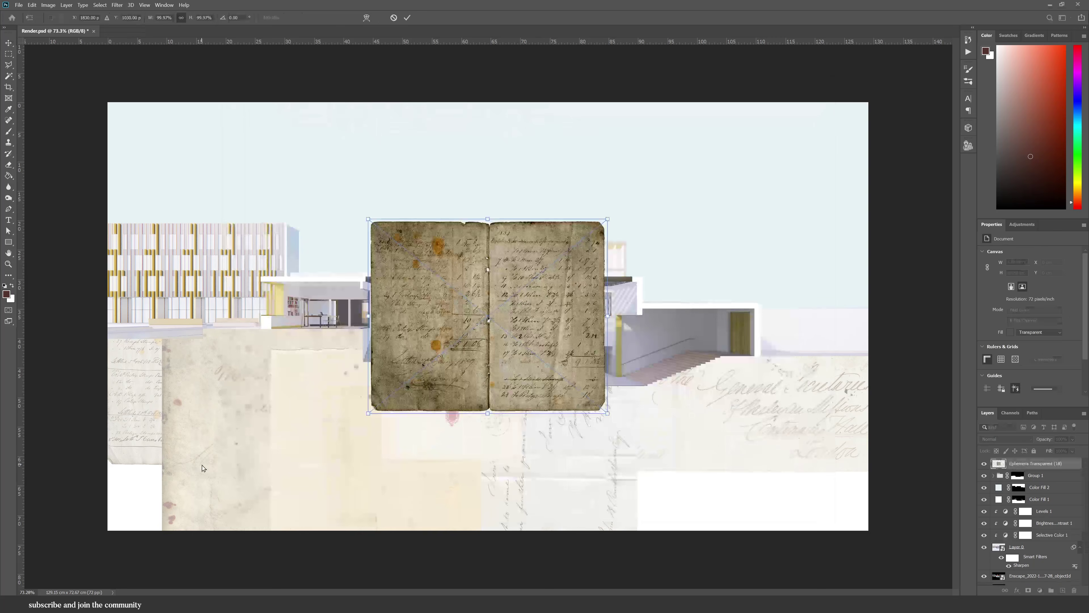
Place Ephemera Transparent (18) scaled down at the bottom of the ground, right of centre, and move it into Group 1
{"action": "left_click_drag", "start_coordinate": [580, 360], "coordinate": [760, 542]}
{"action": "left_click_drag", "start_coordinate": [792, 502], "coordinate": [691, 505]}
{"action": "left_click_drag", "start_coordinate": [634, 496], "coordinate": [643, 494]}
{"action": "key", "text": "Return"}
{"action": "left_click_drag", "start_coordinate": [1036, 464], "coordinate": [1035, 476]}
Place Ephemera Transparent (25) at the ground's bottom edge beside the open notebook and move it into Group 1
{"action": "key", "text": "alt+Tab"}
{"action": "left_click_drag", "start_coordinate": [545, 374], "coordinate": [849, 493]}
{"action": "left_click_drag", "start_coordinate": [461, 308], "coordinate": [741, 498]}
{"action": "left_click_drag", "start_coordinate": [853, 329], "coordinate": [770, 441]}
{"action": "key", "text": "Return"}
{"action": "left_click", "coordinate": [823, 510]}
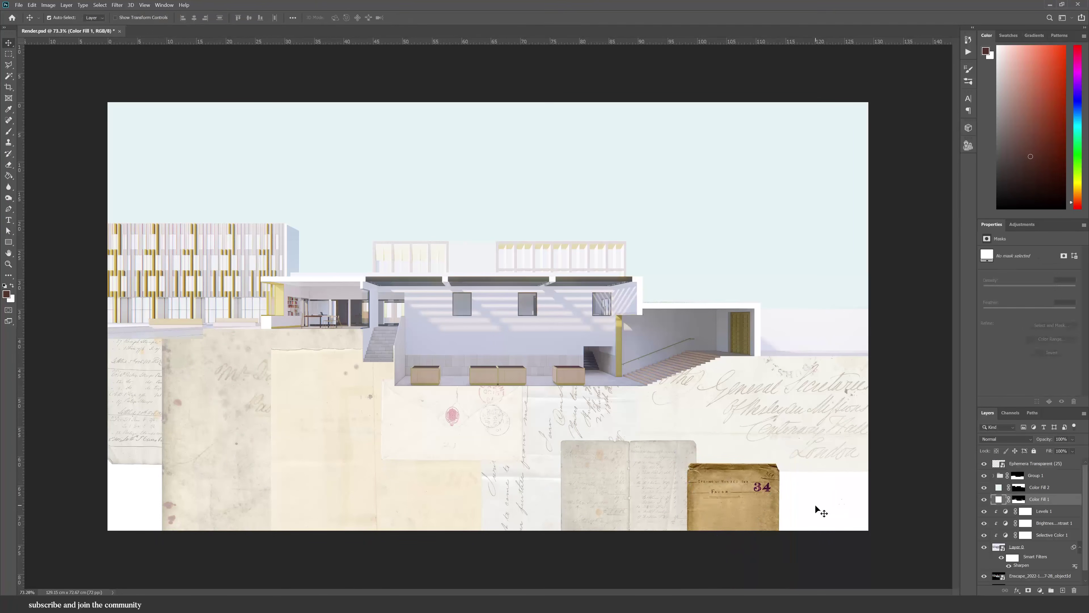
{"action": "left_click_drag", "start_coordinate": [1013, 463], "coordinate": [1029, 476]}
Place another Paper Ephemera Textures (3) sheet, scaled down, in the empty lower right corner of the ground
{"action": "key", "text": "alt+Tab"}
{"action": "left_click_drag", "start_coordinate": [515, 344], "coordinate": [158, 481]}
{"action": "left_click_drag", "start_coordinate": [647, 228], "coordinate": [740, 375]}
{"action": "left_click_drag", "start_coordinate": [742, 466], "coordinate": [521, 489]}
{"action": "left_click_drag", "start_coordinate": [541, 489], "coordinate": [448, 532]}
{"action": "left_click_drag", "start_coordinate": [455, 457], "coordinate": [819, 484]}
{"action": "key", "text": "Return"}
Place Paper Ephemera Textures (9) in the ground's lower left corner and move both new paper layers into Group 1
{"action": "key", "text": "alt+Tab"}
{"action": "left_click", "coordinate": [348, 321]}
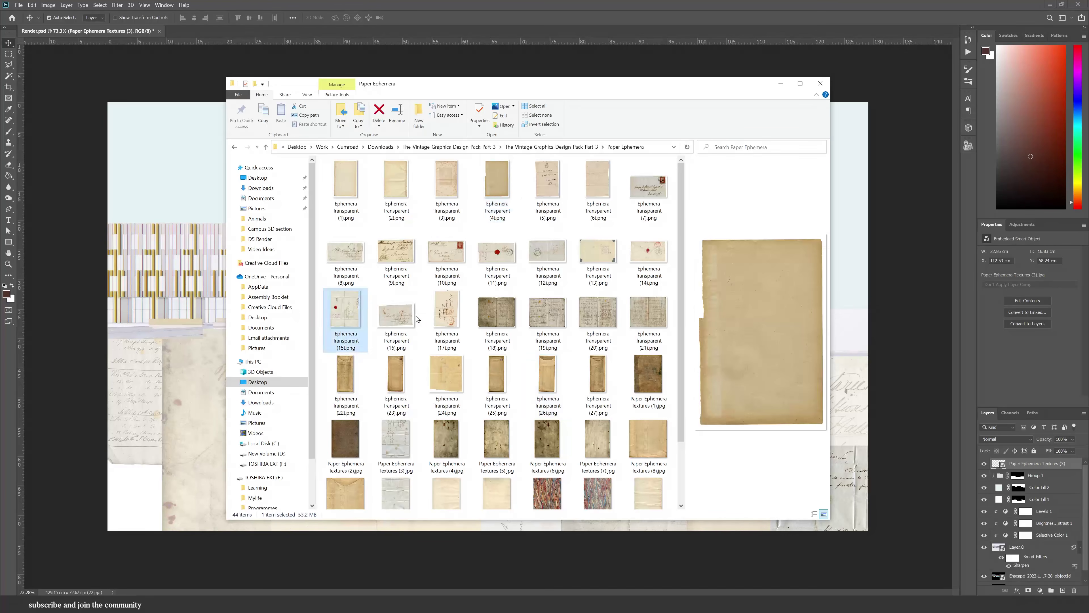
{"action": "scroll", "coordinate": [496, 378], "scroll_direction": "down", "scroll_amount": 3}
{"action": "left_click_drag", "start_coordinate": [349, 408], "coordinate": [367, 323]}
{"action": "left_click_drag", "start_coordinate": [418, 437], "coordinate": [221, 436]}
{"action": "left_click_drag", "start_coordinate": [173, 450], "coordinate": [174, 491]}
{"action": "key", "text": "Return"}
{"action": "left_click", "coordinate": [1029, 475], "text": "shift"}
{"action": "left_click_drag", "start_coordinate": [1021, 465], "coordinate": [1029, 488]}
Load the Group 1 mask as a selection and prepare a black brush of 1811 px with 0% hardness
{"action": "left_click", "coordinate": [1019, 464]}
{"action": "scroll", "coordinate": [538, 327], "scroll_direction": "down", "scroll_amount": 1}
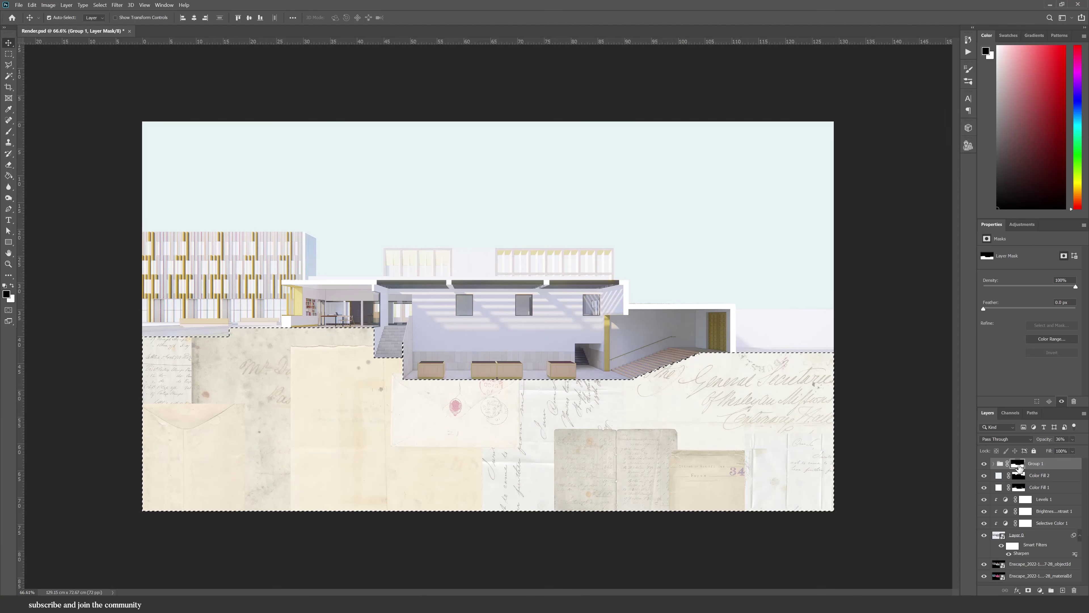
{"action": "left_click", "coordinate": [8, 132]}
{"action": "right_click", "coordinate": [498, 364]}
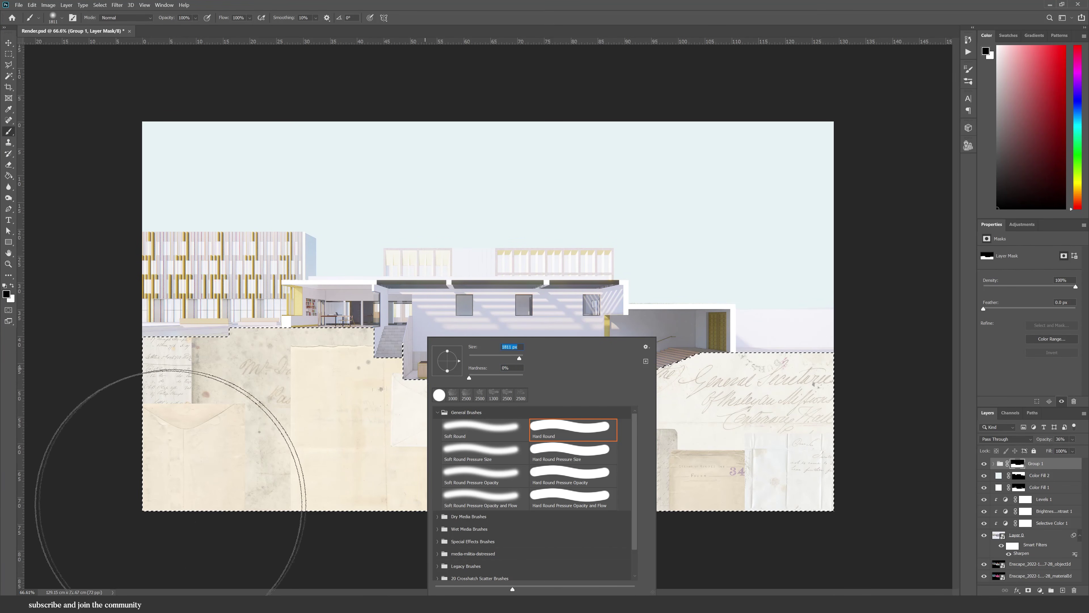
{"action": "key", "text": "Return"}
{"action": "scroll", "coordinate": [288, 352], "scroll_direction": "down", "scroll_amount": 1}
{"action": "left_click", "coordinate": [269, 502]}
{"action": "left_click", "coordinate": [897, 502], "text": "shift"}
{"action": "key", "text": "ctrl+z"}
{"action": "key", "text": "ctrl+z"}
Fade the lower ground on the Group 1 mask with 26% opacity brush strokes, raise the group's opacity to 55% and deselect
{"action": "left_click", "coordinate": [196, 18]}
{"action": "left_click", "coordinate": [183, 29]}
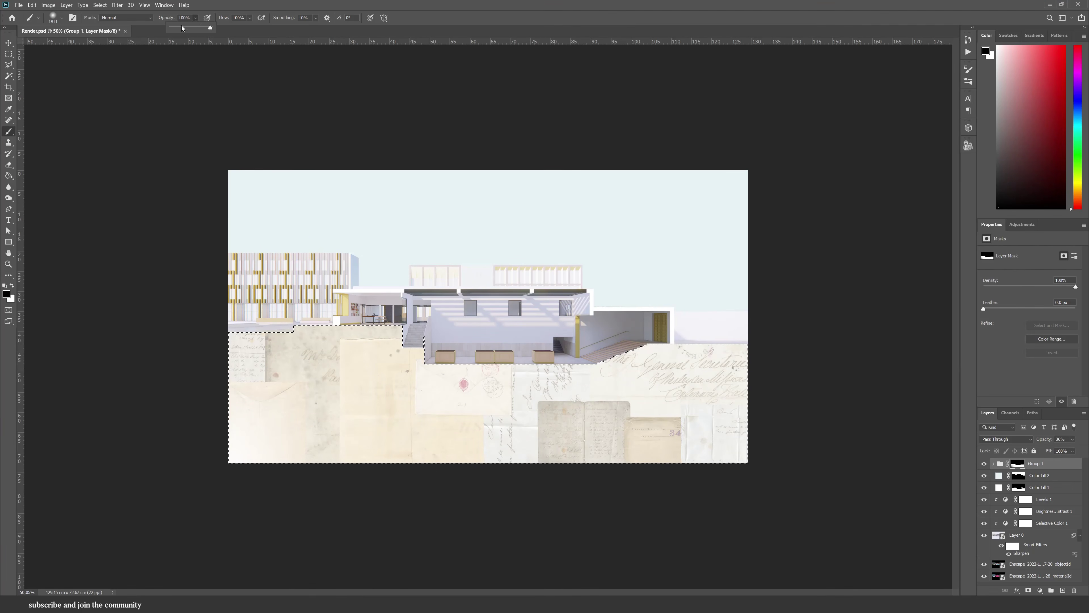
{"action": "left_click_drag", "start_coordinate": [290, 528], "coordinate": [686, 519]}
{"action": "left_click_drag", "start_coordinate": [323, 530], "coordinate": [686, 519]}
{"action": "left_click_drag", "start_coordinate": [420, 443], "coordinate": [772, 433]}
{"action": "mouse_move", "coordinate": [221, 448]}
{"action": "left_mouse_down"}
{"action": "mouse_move", "coordinate": [652, 448]}
{"action": "mouse_move", "coordinate": [769, 468]}
{"action": "left_mouse_up"}
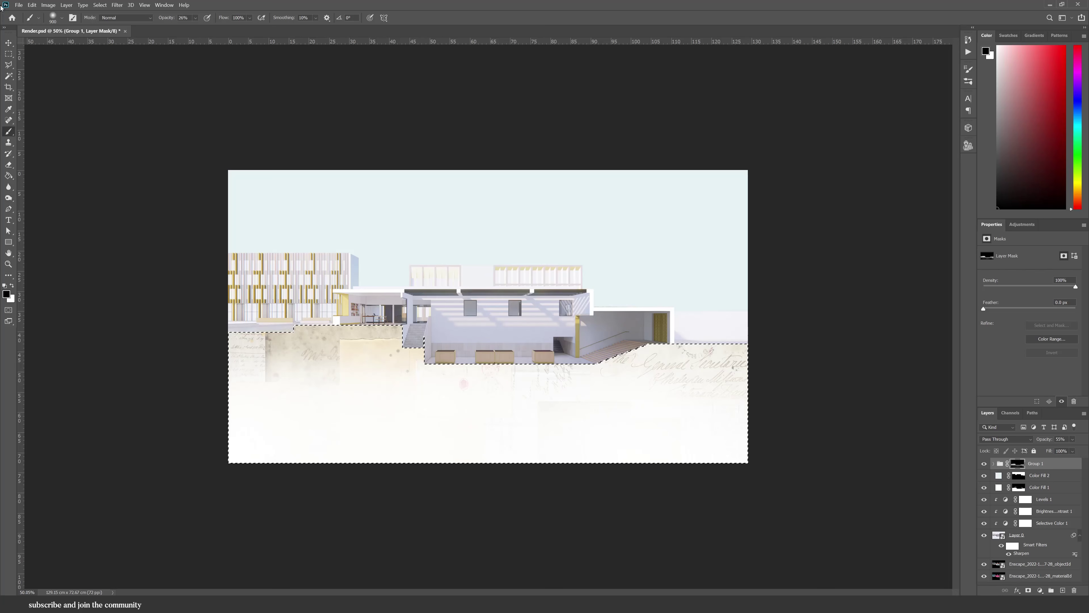
{"action": "key", "text": "v"}
{"action": "key", "text": "ctrl+d"}
Place Ephemera Transparent (26) over the right half of the ground at about 70 by 32 cm and move it into Group 1
{"action": "scroll", "coordinate": [488, 317], "scroll_direction": "up", "scroll_amount": 3}
{"action": "key", "text": "alt+Tab"}
{"action": "left_click_drag", "start_coordinate": [547, 296], "coordinate": [469, 325]}
{"action": "key", "text": "alt+Tab"}
{"action": "left_click_drag", "start_coordinate": [550, 321], "coordinate": [834, 318]}
{"action": "left_click_drag", "start_coordinate": [756, 334], "coordinate": [767, 413]}
{"action": "key", "text": "Return"}
{"action": "left_click_drag", "start_coordinate": [1021, 467], "coordinate": [1019, 476]}
{"action": "left_click", "coordinate": [993, 463]}
{"action": "left_click", "coordinate": [1038, 475]}
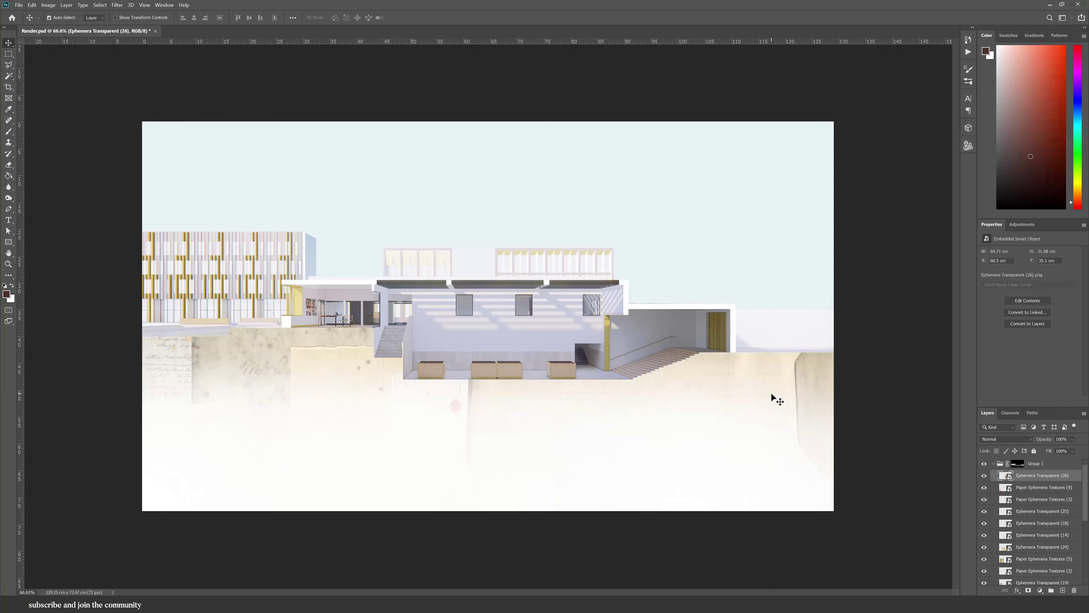
Reposition and resize the Ephemera Transparent (26) texture over the right half of the ground
{"action": "left_click_drag", "start_coordinate": [774, 401], "coordinate": [756, 423]}
{"action": "key", "text": "ctrl+t"}
{"action": "left_click_drag", "start_coordinate": [738, 379], "coordinate": [568, 389]}
{"action": "key", "text": "Return"}
Shift two paper textures from the left part of the ground towards its right half and resize one beneath the building
{"action": "left_click_drag", "start_coordinate": [180, 396], "coordinate": [793, 396]}
{"action": "left_click", "coordinate": [936, 346]}
{"action": "left_click_drag", "start_coordinate": [254, 397], "coordinate": [628, 398]}
{"action": "key", "text": "ctrl+t"}
{"action": "left_click_drag", "start_coordinate": [771, 452], "coordinate": [618, 452]}
{"action": "left_click_drag", "start_coordinate": [596, 454], "coordinate": [614, 413]}
{"action": "left_click_drag", "start_coordinate": [634, 448], "coordinate": [648, 465]}
{"action": "key", "text": "Return"}
Place the Paper Ephemera Textures (2) image, fit it over the right part of the ground and move it into Group 1
{"action": "key", "text": "alt+Tab"}
{"action": "left_click_drag", "start_coordinate": [395, 419], "coordinate": [392, 423]}
{"action": "left_click_drag", "start_coordinate": [610, 139], "coordinate": [674, 447]}
{"action": "key", "text": "ctrl+z"}
{"action": "key", "text": "ctrl+z"}
{"action": "left_click_drag", "start_coordinate": [634, 125], "coordinate": [682, 466]}
{"action": "left_click_drag", "start_coordinate": [634, 420], "coordinate": [648, 468]}
{"action": "left_click_drag", "start_coordinate": [1021, 555], "coordinate": [1021, 469]}
{"action": "mouse_move", "coordinate": [550, 431]}
{"action": "left_mouse_down"}
{"action": "mouse_move", "coordinate": [445, 430]}
{"action": "mouse_move", "coordinate": [570, 430]}
{"action": "mouse_move", "coordinate": [574, 409]}
{"action": "mouse_move", "coordinate": [825, 408]}
{"action": "left_mouse_up"}
Change the blend mode of the paper texture layers inside Group 1
{"action": "left_click", "coordinate": [1006, 439]}
{"action": "left_click", "coordinate": [987, 411]}
{"action": "left_click", "coordinate": [1025, 556], "text": "shift"}
{"action": "left_click", "coordinate": [1006, 438]}
{"action": "left_click", "coordinate": [986, 411]}
Place the Colour Men Vector-09 figure, scaled to human height, in front of the dark stair opening in the main hall
{"action": "scroll", "coordinate": [414, 511], "scroll_direction": "down", "scroll_amount": 1}
{"action": "left_click", "coordinate": [414, 510]}
{"action": "scroll", "coordinate": [414, 512], "scroll_direction": "down", "scroll_amount": 2}
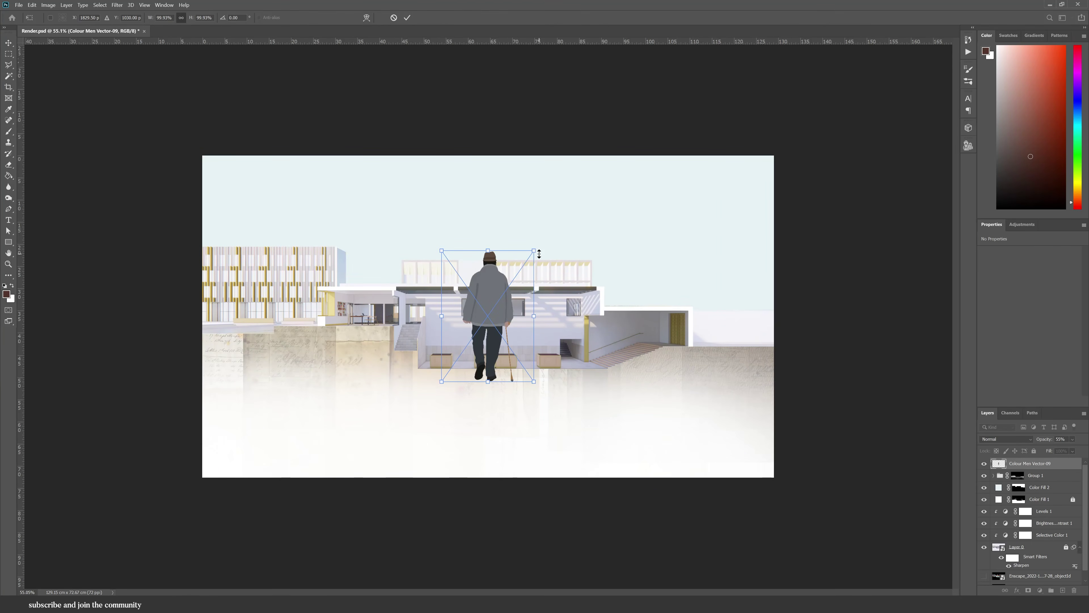
{"action": "left_click_drag", "start_coordinate": [539, 254], "coordinate": [445, 345]}
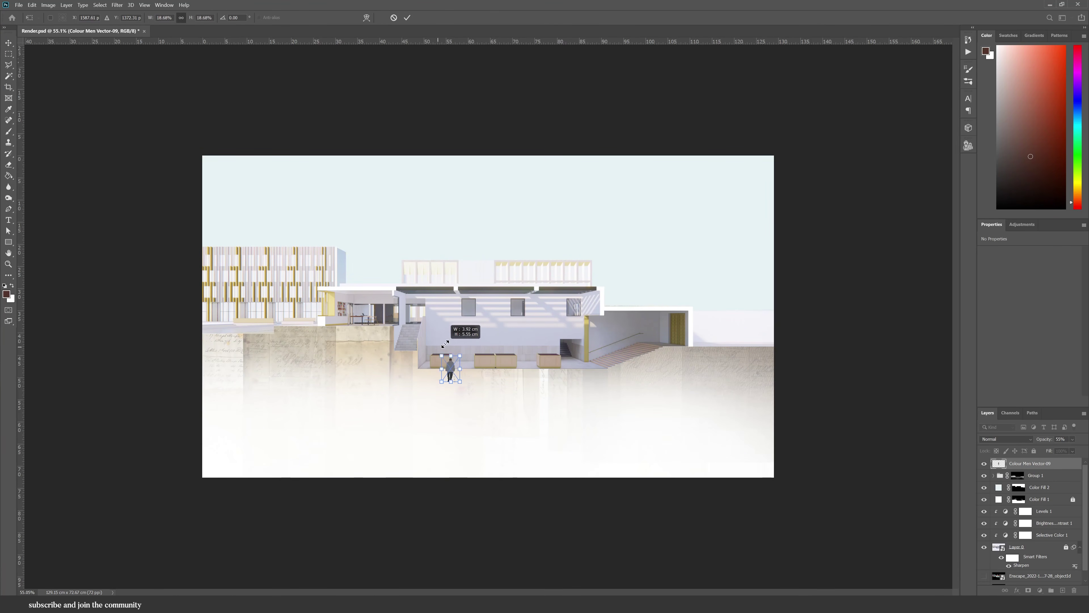
{"action": "scroll", "coordinate": [703, 333], "scroll_direction": "up", "scroll_amount": 5}
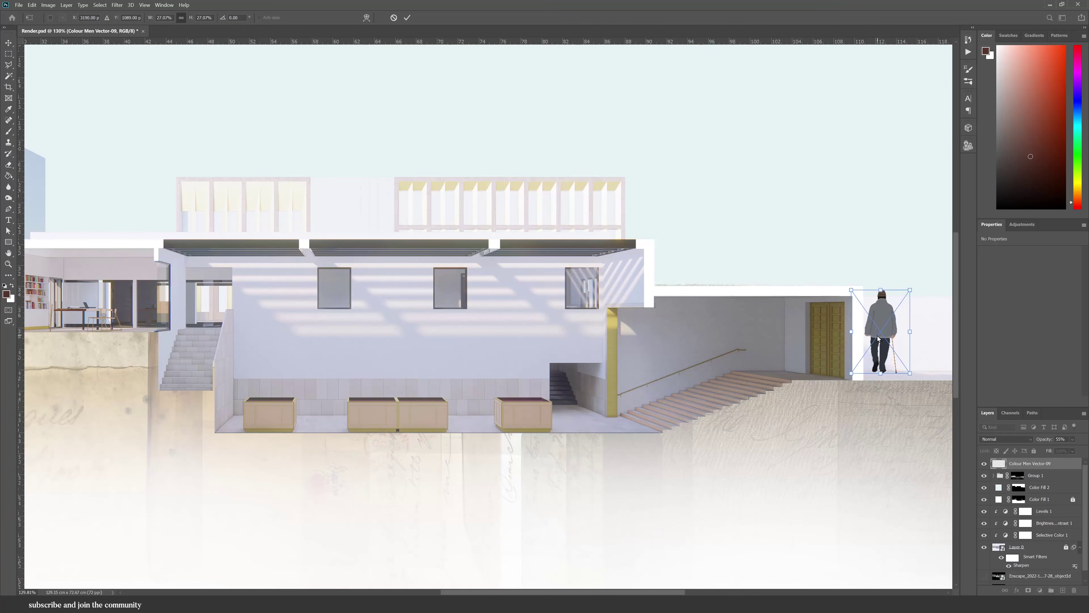
{"action": "left_click_drag", "start_coordinate": [892, 320], "coordinate": [593, 366]}
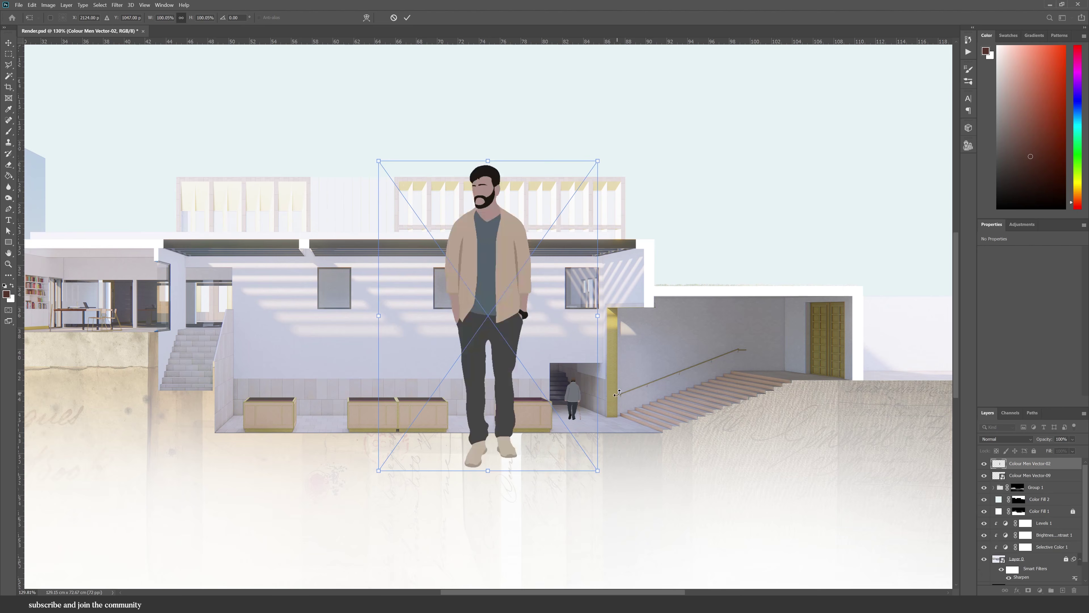
Place the Colour Men Vector-02 figure at about 2.9 by 4.1 cm beside the desk in the reading room
{"action": "scroll", "coordinate": [629, 201], "scroll_direction": "down", "scroll_amount": 1}
{"action": "left_click_drag", "start_coordinate": [596, 202], "coordinate": [462, 409]}
{"action": "left_click_drag", "start_coordinate": [632, 342], "coordinate": [756, 351]}
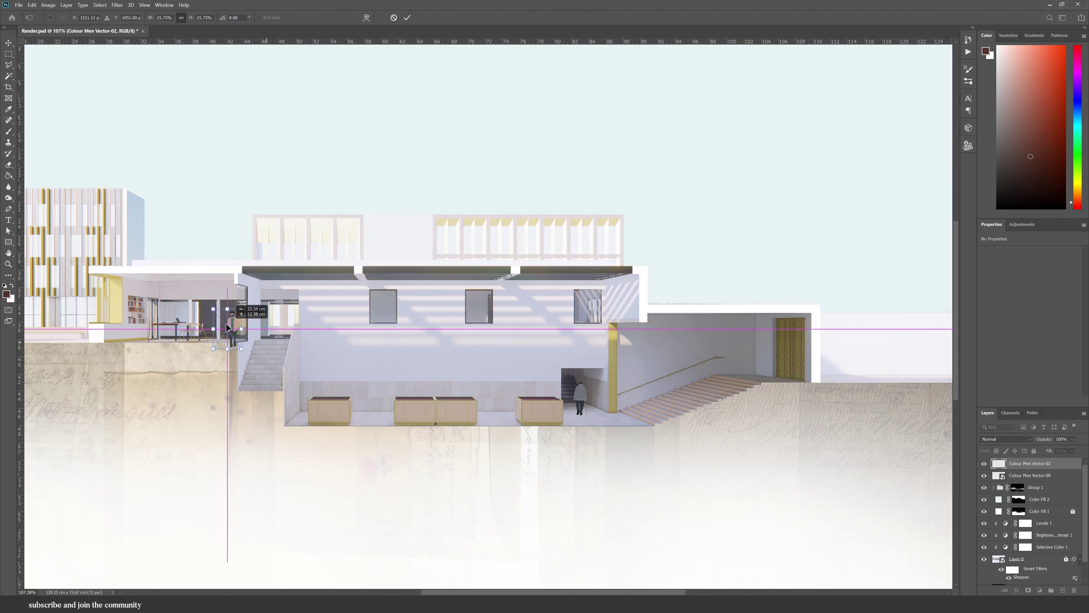
{"action": "scroll", "coordinate": [181, 317], "scroll_direction": "up", "scroll_amount": 5}
{"action": "left_click_drag", "start_coordinate": [334, 275], "coordinate": [326, 282]}
{"action": "left_click_drag", "start_coordinate": [283, 327], "coordinate": [286, 324]}
{"action": "left_click_drag", "start_coordinate": [329, 286], "coordinate": [333, 288]}
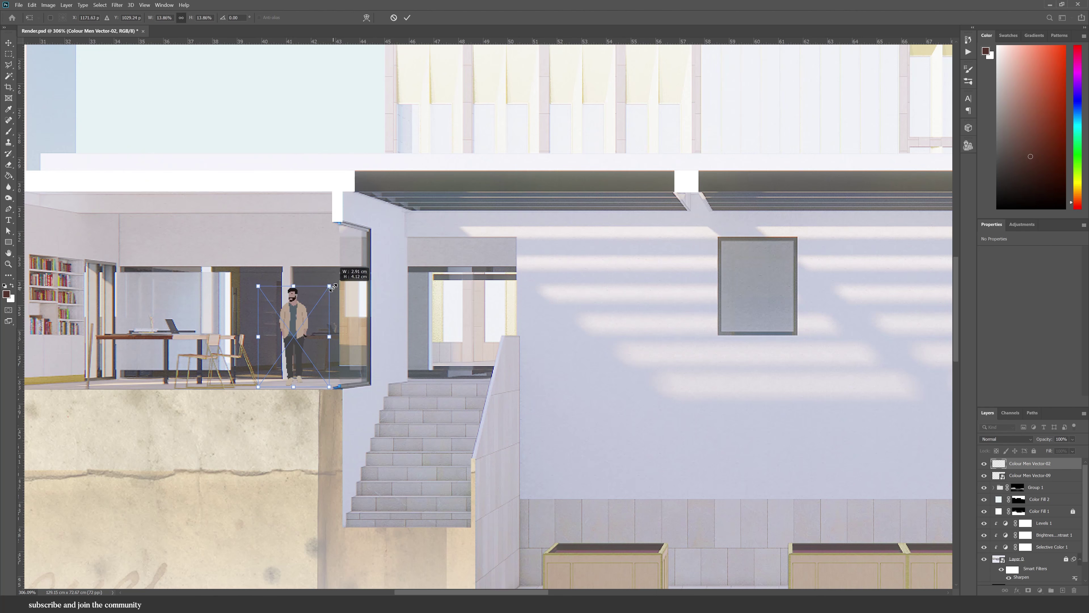
{"action": "scroll", "coordinate": [329, 290], "scroll_direction": "down", "scroll_amount": 5}
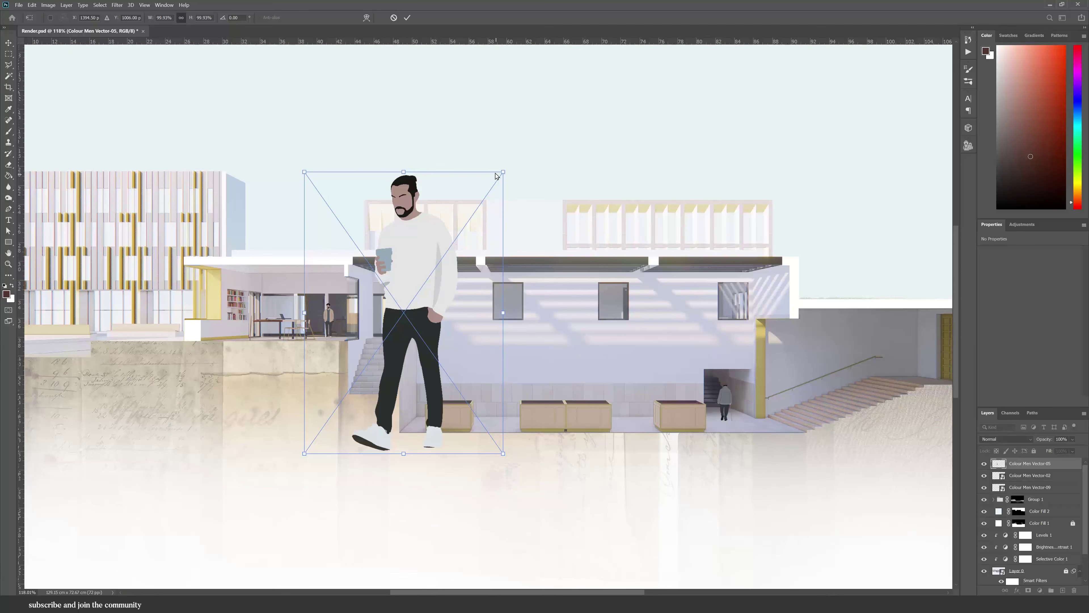
Place Colour Men Vector-05 between the hall planters and Colour Men Vector-08, scaled to about 15.4%, in front of the neighbouring facade
{"action": "left_click_drag", "start_coordinate": [502, 171], "coordinate": [631, 392]}
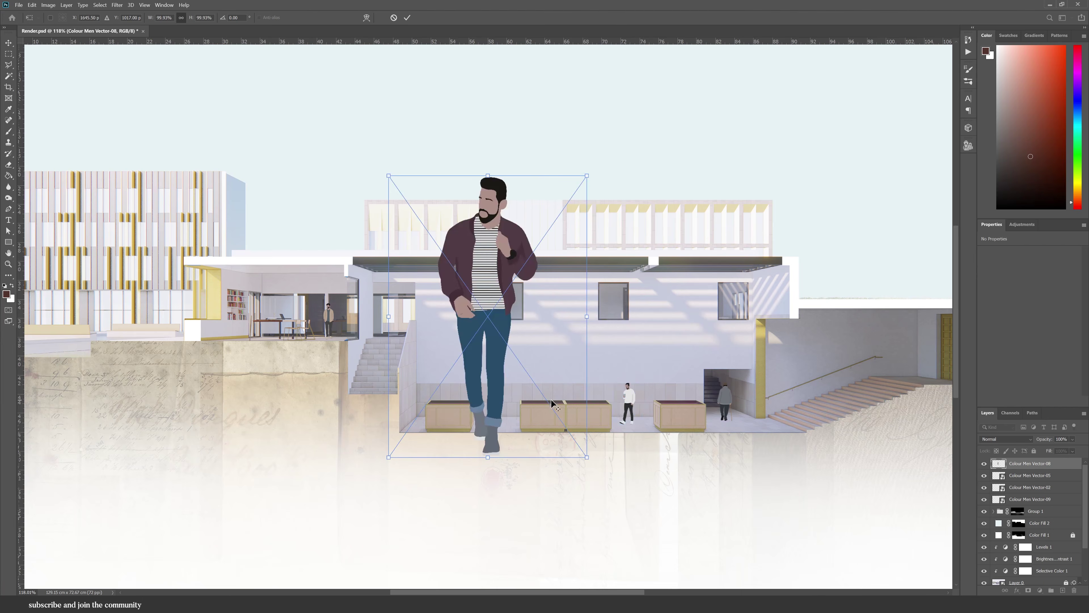
{"action": "scroll", "coordinate": [444, 301], "scroll_direction": "down", "scroll_amount": 3}
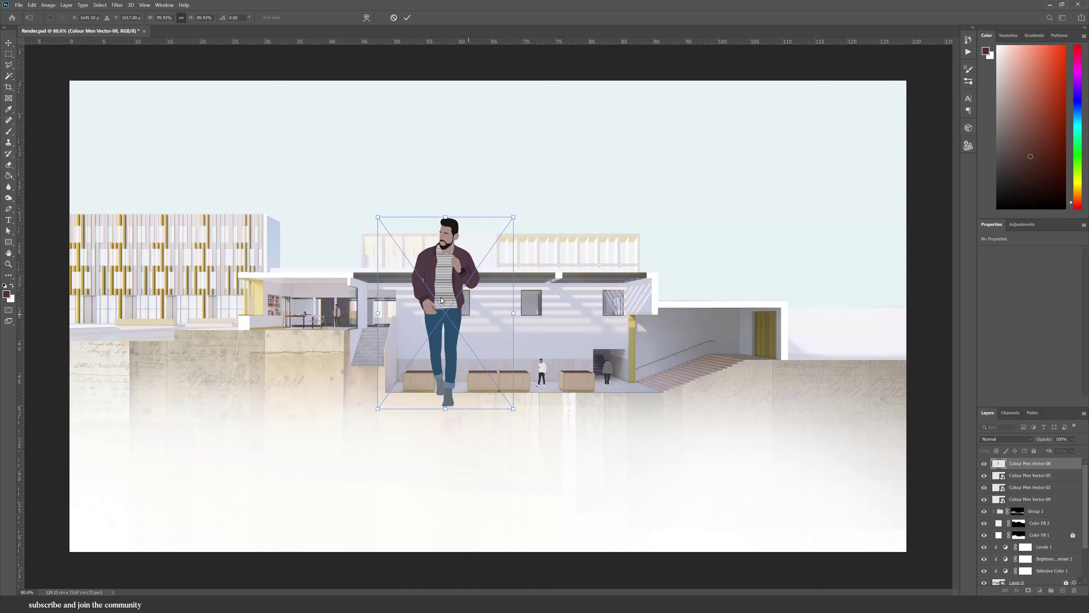
{"action": "left_click_drag", "start_coordinate": [452, 282], "coordinate": [831, 230]}
{"action": "left_click_drag", "start_coordinate": [894, 166], "coordinate": [621, 373]}
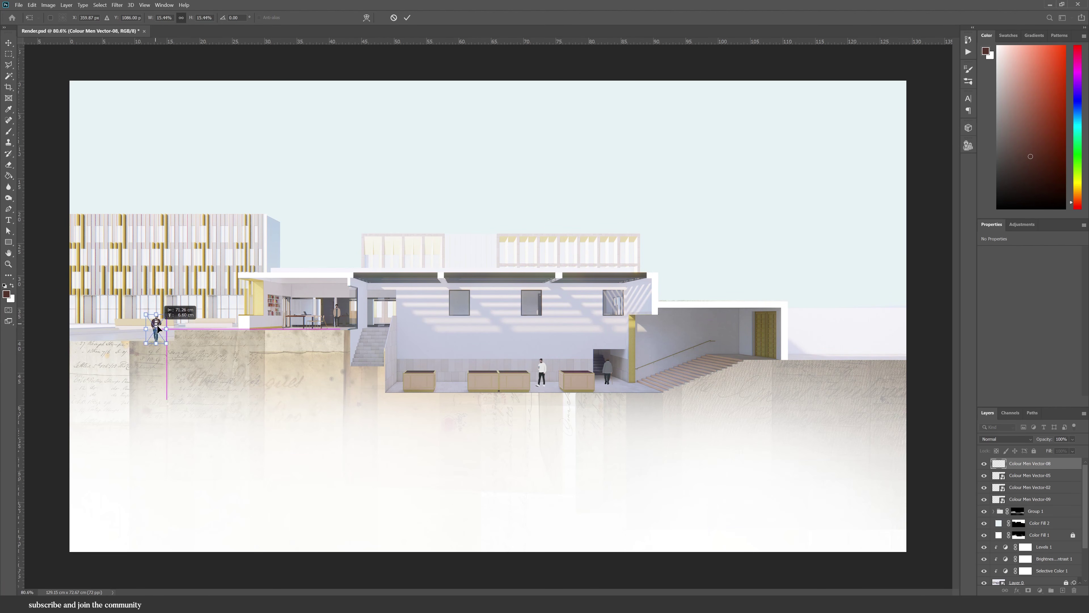
{"action": "scroll", "coordinate": [161, 327], "scroll_direction": "up", "scroll_amount": 5}
{"action": "left_click_drag", "start_coordinate": [117, 317], "coordinate": [321, 266]}
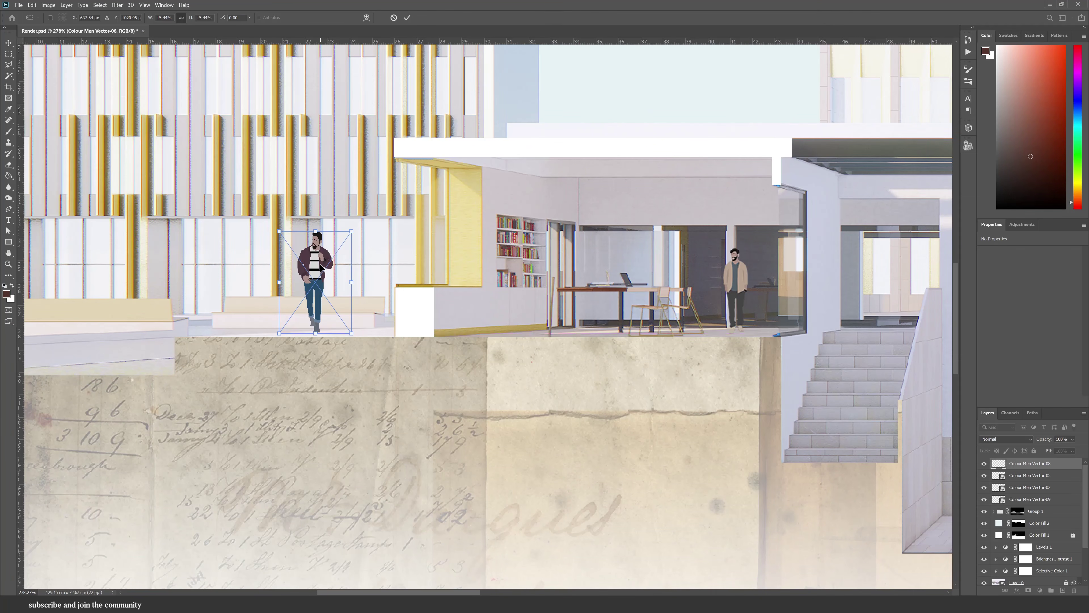
{"action": "key", "text": "Return"}
Place Muslim Women Vector Colour figures 09, 01, 03, 04, 05 and 06, scaled to human height, on the stairs, indoors and outside
{"action": "scroll", "coordinate": [326, 271], "scroll_direction": "down", "scroll_amount": 6}
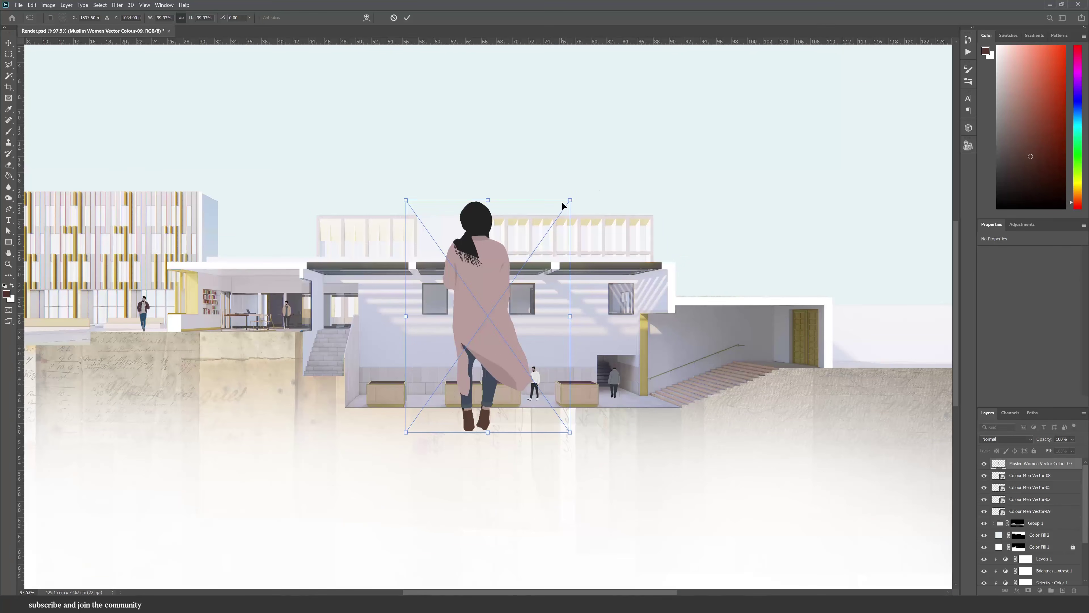
{"action": "left_click_drag", "start_coordinate": [563, 206], "coordinate": [428, 389]}
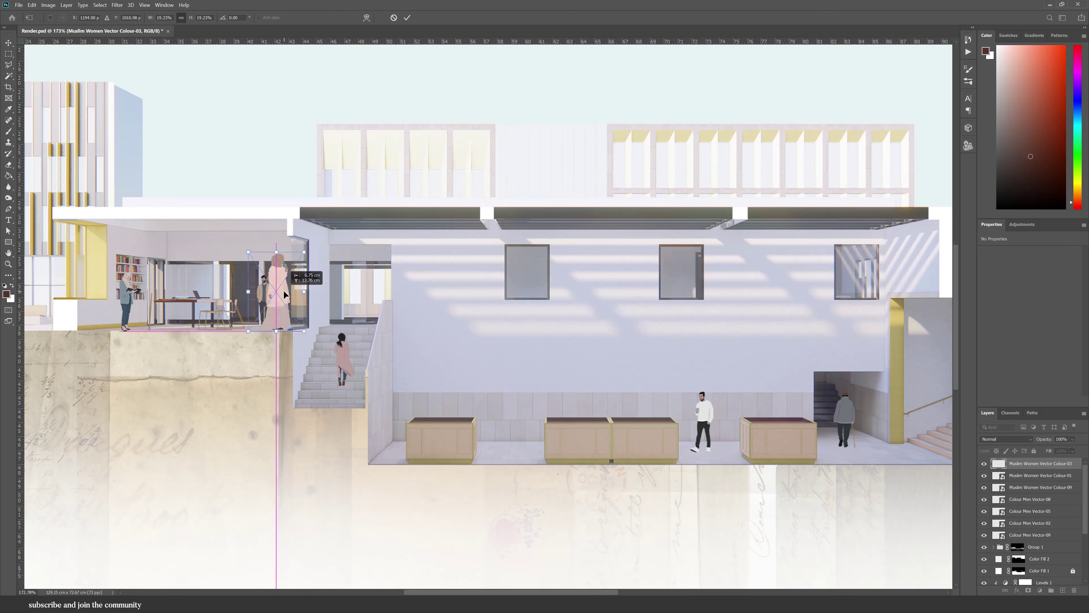
{"action": "left_click_drag", "start_coordinate": [291, 283], "coordinate": [356, 293]}
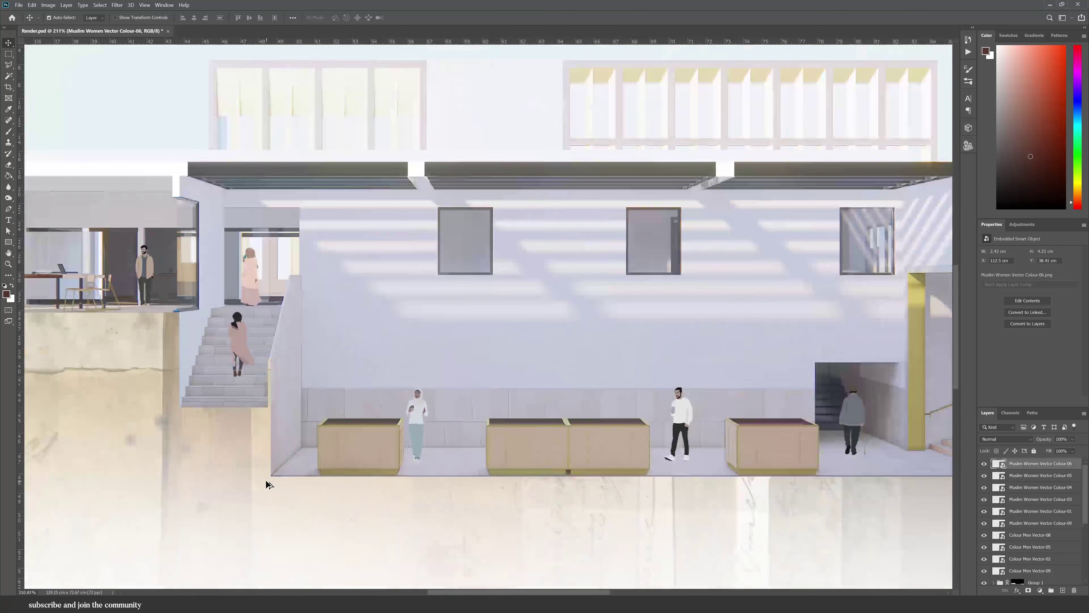
{"action": "scroll", "coordinate": [269, 485], "scroll_direction": "down", "scroll_amount": 2}
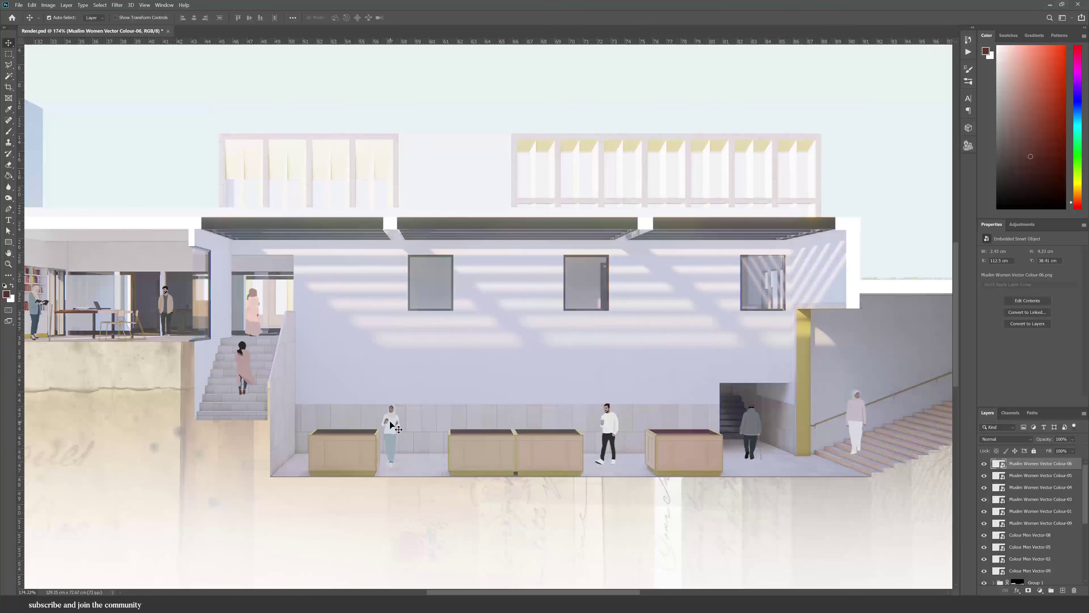
Move the Muslim Women Vector Colour-03 figure to the hall's middle window, resize it and mask it to the window opening
{"action": "left_click_drag", "start_coordinate": [391, 423], "coordinate": [586, 313]}
{"action": "left_click_drag", "start_coordinate": [246, 331], "coordinate": [605, 285]}
{"action": "key", "text": "ctrl+t"}
{"action": "key", "text": "Return"}
{"action": "scroll", "coordinate": [650, 298], "scroll_direction": "up", "scroll_amount": 6}
{"action": "key", "text": "m"}
{"action": "left_click", "coordinate": [1028, 591]}
{"action": "scroll", "coordinate": [617, 330], "scroll_direction": "down", "scroll_amount": 6}
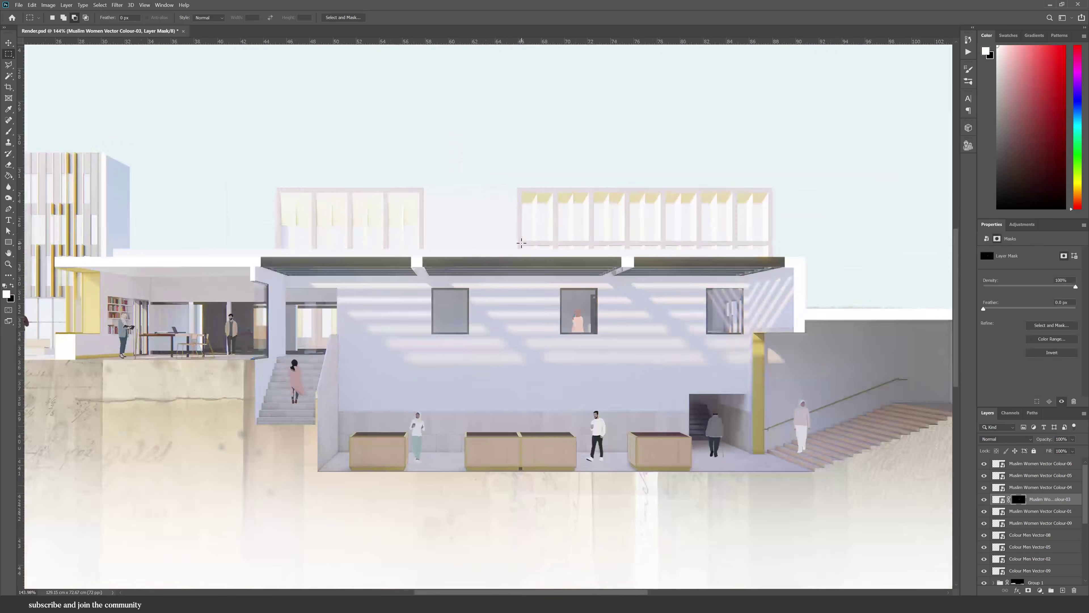
Resize the Colour Men Vector-08 figure in the doorway on the upper landing above the stairs
{"action": "key", "text": "v"}
{"action": "left_click", "coordinate": [363, 301]}
{"action": "scroll", "coordinate": [357, 303], "scroll_direction": "up", "scroll_amount": 6}
{"action": "key", "text": "ctrl+t"}
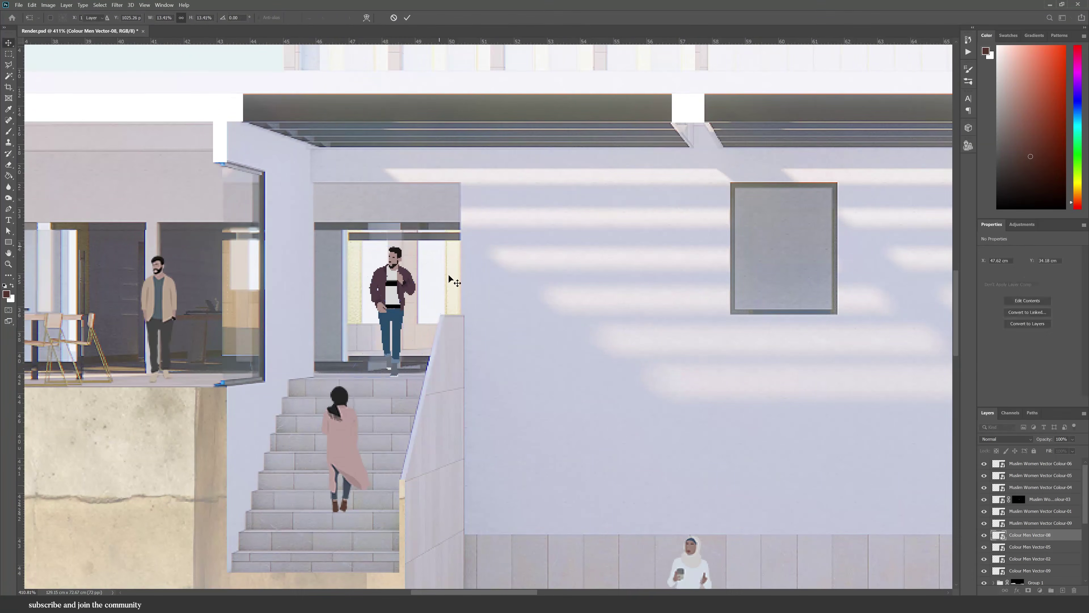
{"action": "key", "text": "Return"}
Adjust the position of the Colour Men Vector-09 figure in front of the stair opening
{"action": "scroll", "coordinate": [446, 255], "scroll_direction": "down", "scroll_amount": 6}
{"action": "scroll", "coordinate": [765, 353], "scroll_direction": "up", "scroll_amount": 4}
{"action": "left_click_drag", "start_coordinate": [487, 389], "coordinate": [630, 359]}
{"action": "left_click_drag", "start_coordinate": [364, 396], "coordinate": [380, 395]}
{"action": "scroll", "coordinate": [684, 427], "scroll_direction": "down", "scroll_amount": 4}
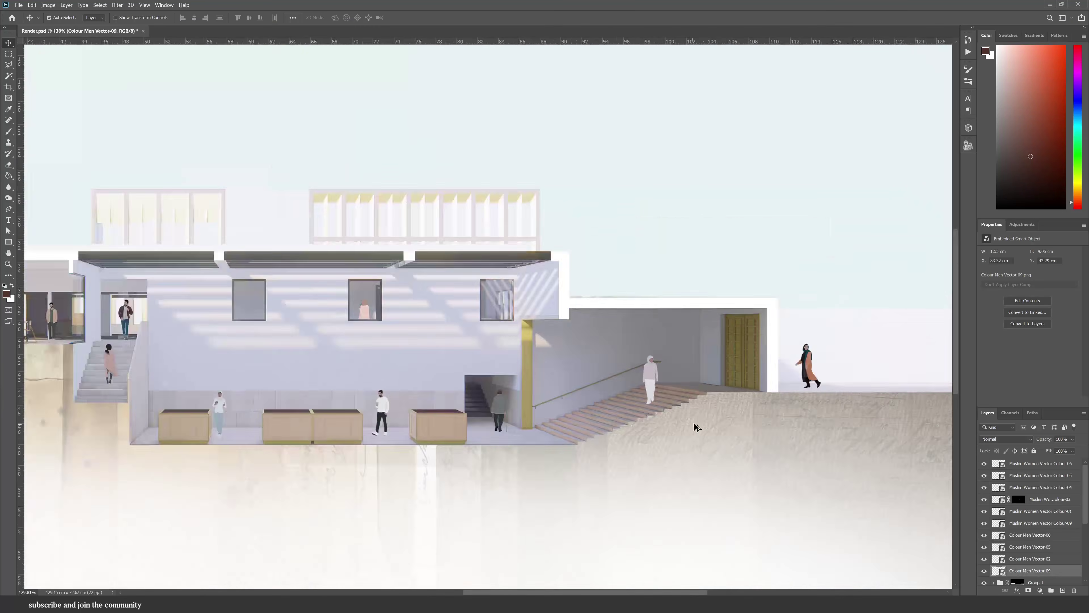
Move the Colour Men Vector-05 figure behind the middle planters and mask out the part they cover
{"action": "scroll", "coordinate": [538, 374], "scroll_direction": "up", "scroll_amount": 5}
{"action": "left_click_drag", "start_coordinate": [556, 361], "coordinate": [517, 362]}
{"action": "scroll", "coordinate": [442, 390], "scroll_direction": "up", "scroll_amount": 3}
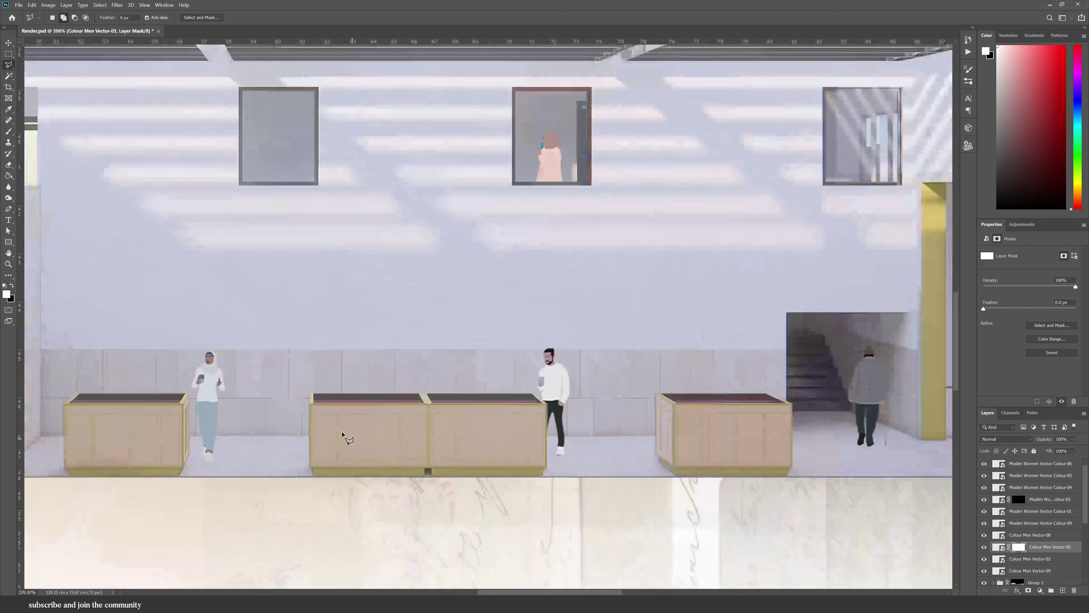
{"action": "key", "text": "b"}
{"action": "scroll", "coordinate": [488, 316], "scroll_direction": "down", "scroll_amount": 2}
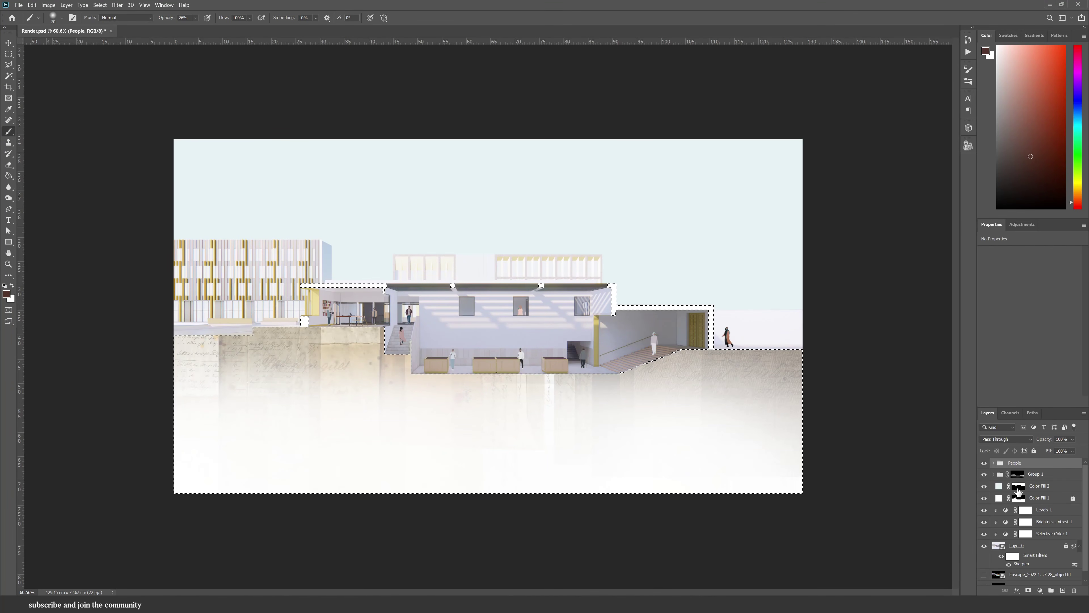
Rename Group 1 as Textures and bring back more ground texture on its mask with soft white brush strokes at 26% opacity
{"action": "left_click", "coordinate": [1018, 489]}
{"action": "double_click", "coordinate": [1038, 474]}
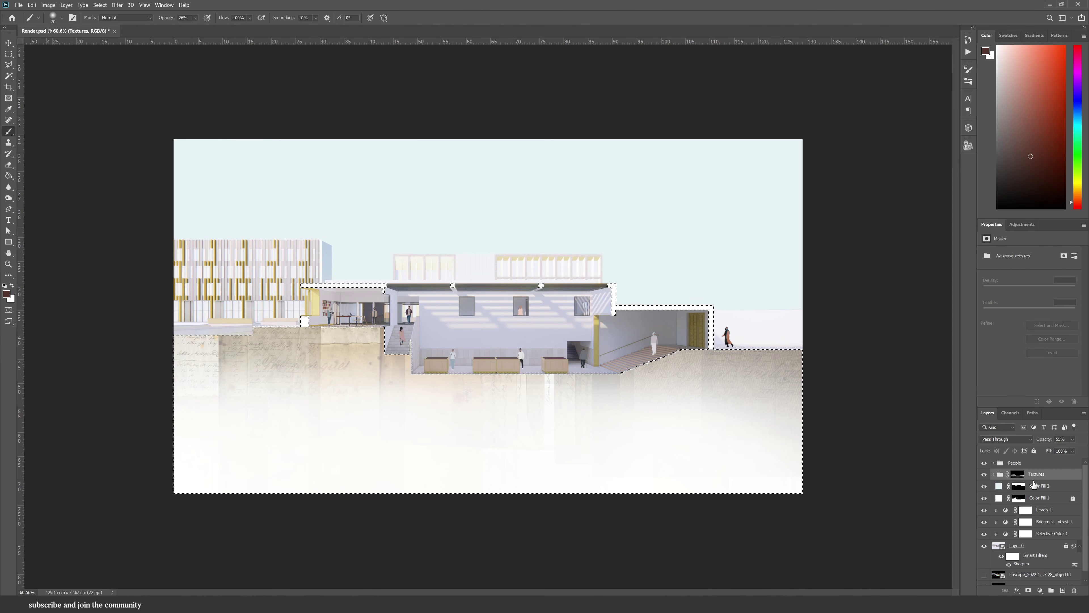
{"action": "left_click", "coordinate": [1019, 475]}
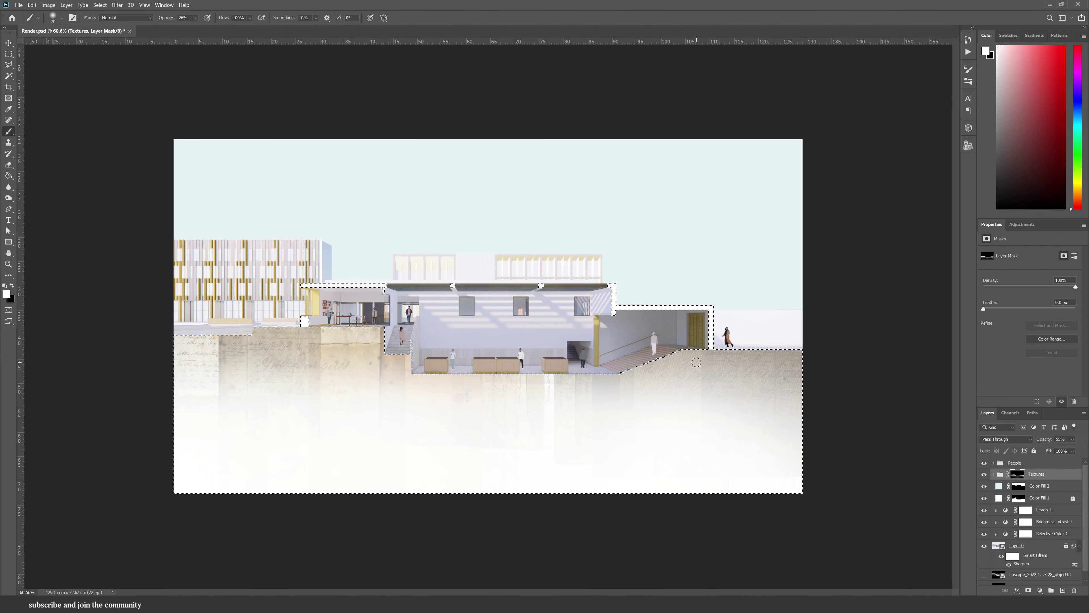
{"action": "left_click_drag", "start_coordinate": [767, 341], "coordinate": [643, 342]}
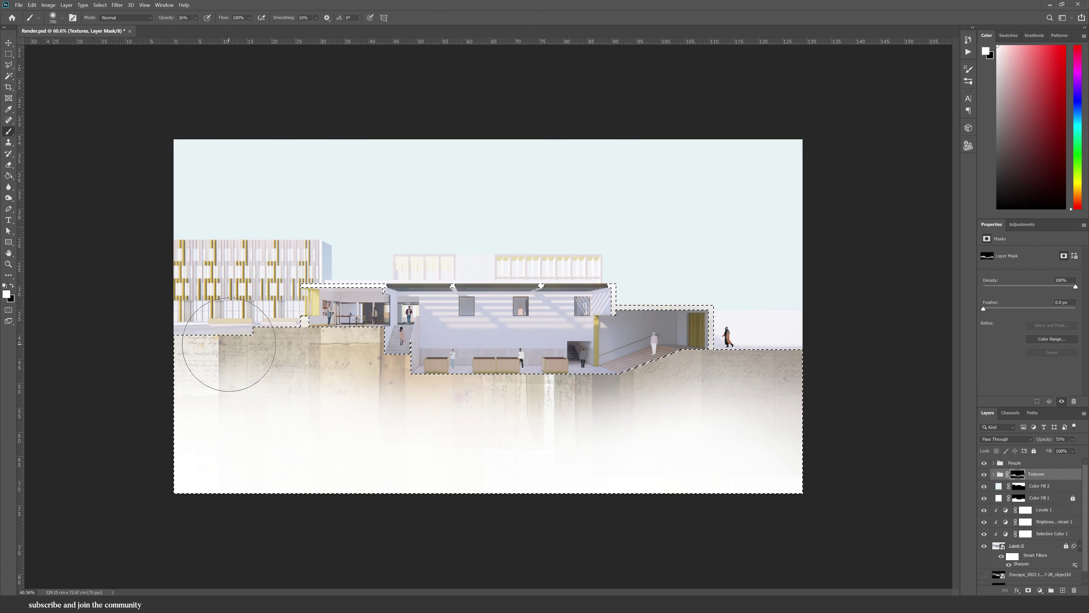
{"action": "left_click_drag", "start_coordinate": [178, 361], "coordinate": [191, 387]}
{"action": "left_click_drag", "start_coordinate": [772, 401], "coordinate": [800, 396]}
{"action": "key", "text": "x"}
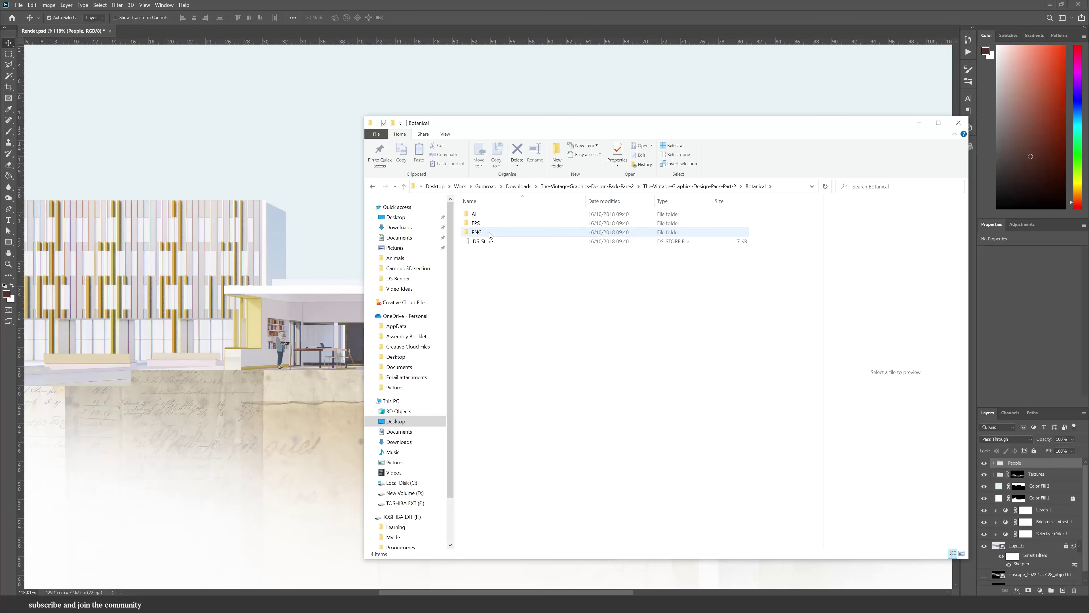
Open the Botanical PNG subfolder "Too large for vector" in File Explorer and place Decorative (11).png in the Photoshop document
{"action": "double_click", "coordinate": [485, 233]}
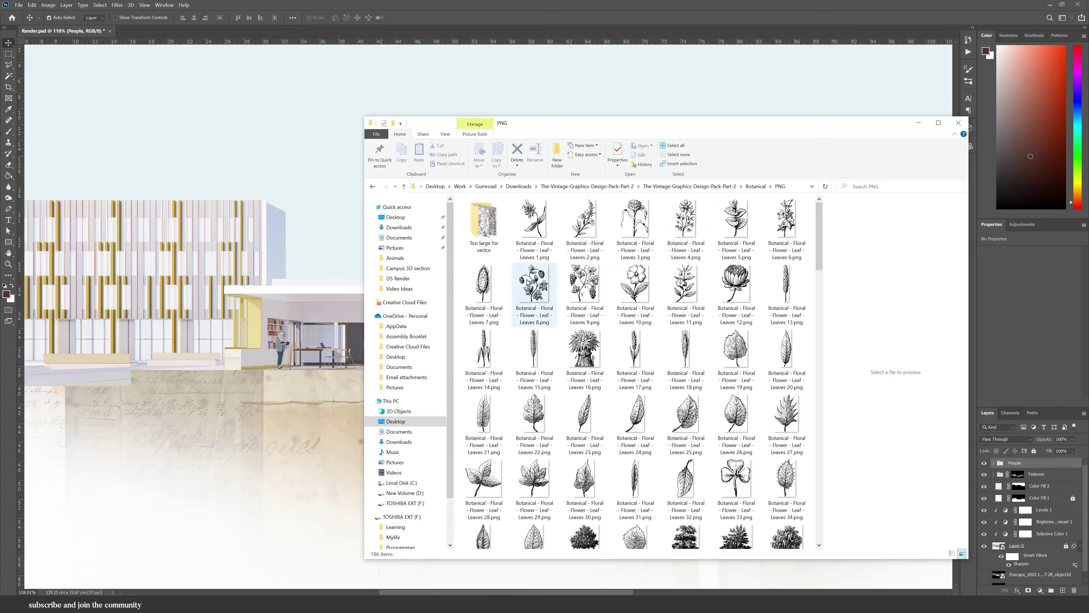
{"action": "double_click", "coordinate": [491, 232]}
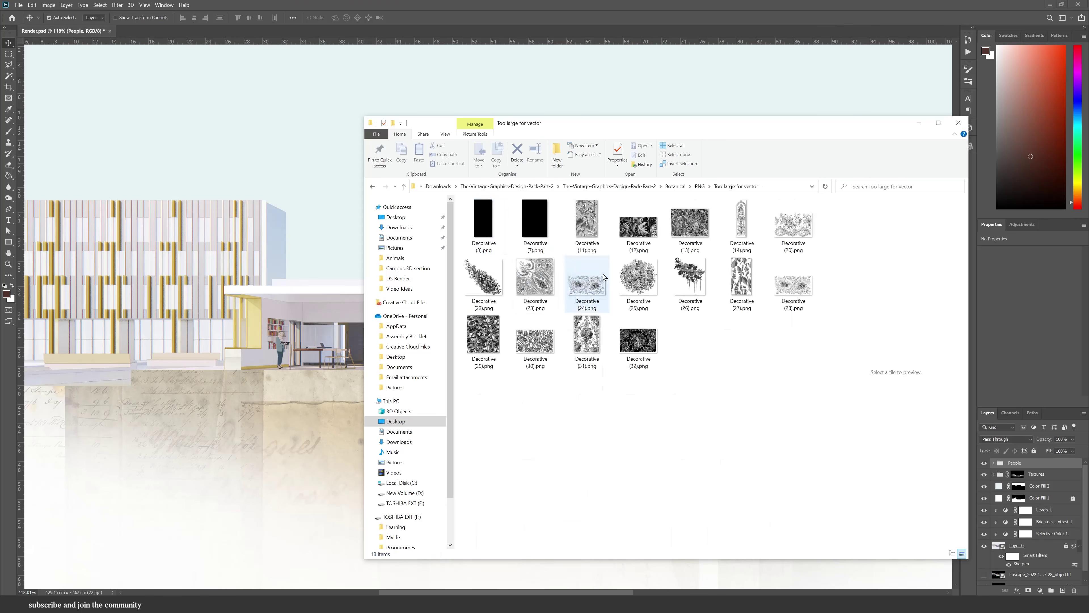
{"action": "key", "text": "Up"}
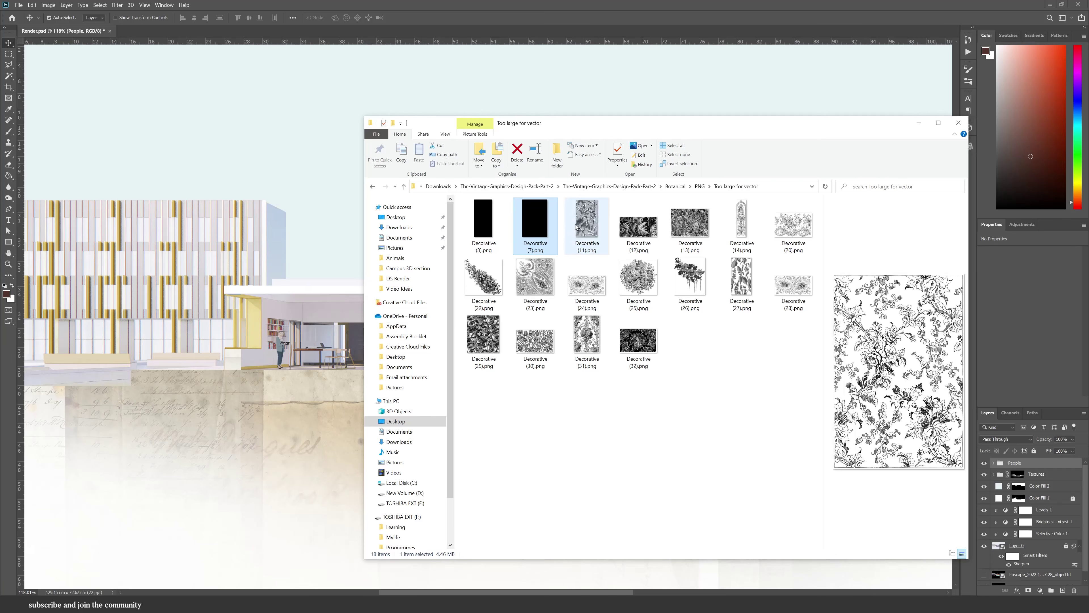
{"action": "key", "text": "Right"}
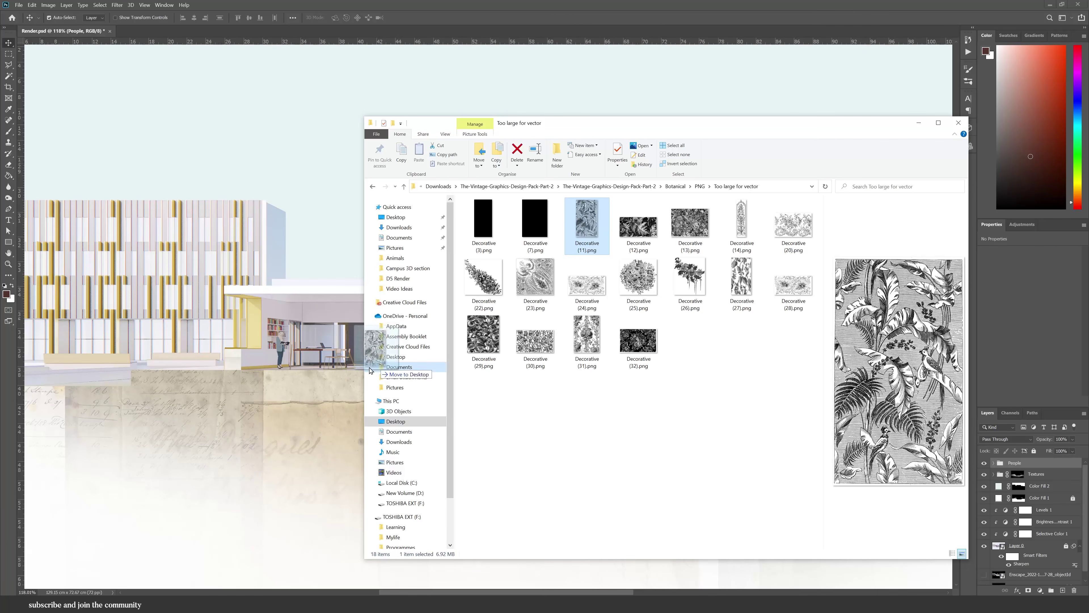
{"action": "left_click_drag", "start_coordinate": [376, 368], "coordinate": [343, 365]}
Scale the foliage pattern down over the yellow door and duplicate it onto the yellow column and the reading room's yellow wall
{"action": "left_click_drag", "start_coordinate": [560, 299], "coordinate": [755, 280]}
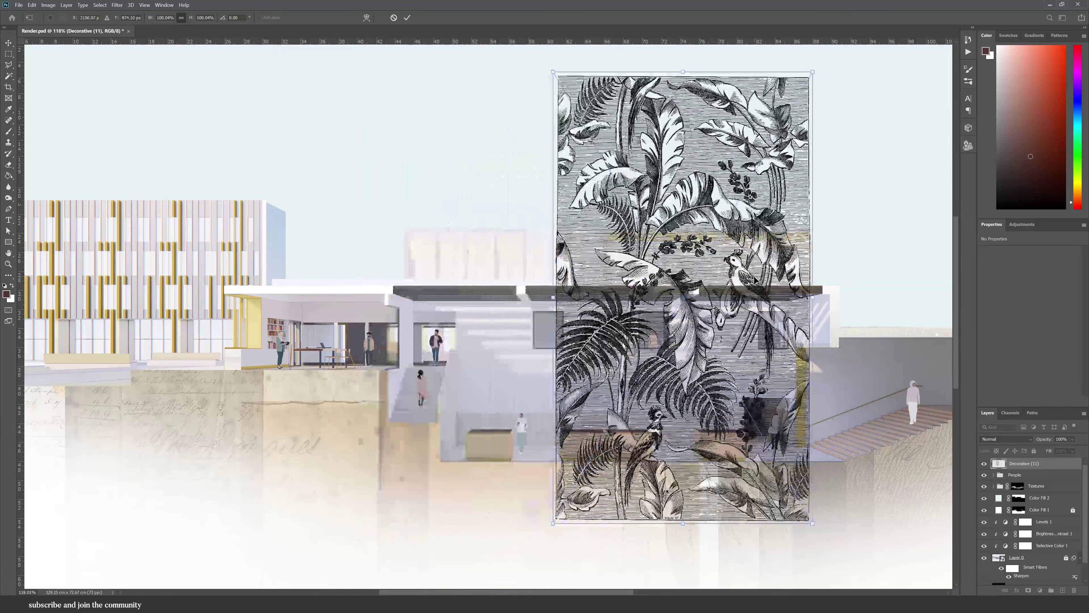
{"action": "left_click_drag", "start_coordinate": [813, 324], "coordinate": [646, 324]}
{"action": "left_click_drag", "start_coordinate": [596, 325], "coordinate": [832, 418]}
{"action": "scroll", "coordinate": [877, 418], "scroll_direction": "up", "scroll_amount": 7}
{"action": "left_click_drag", "start_coordinate": [890, 339], "coordinate": [809, 339]}
{"action": "key", "text": "Return"}
{"action": "scroll", "coordinate": [633, 394], "scroll_direction": "down", "scroll_amount": 7}
{"action": "mouse_move", "coordinate": [662, 381]}
{"action": "left_mouse_down", "text": "alt"}
{"action": "mouse_move", "coordinate": [832, 382]}
{"action": "mouse_move", "coordinate": [652, 382]}
{"action": "left_mouse_up", "text": "alt"}
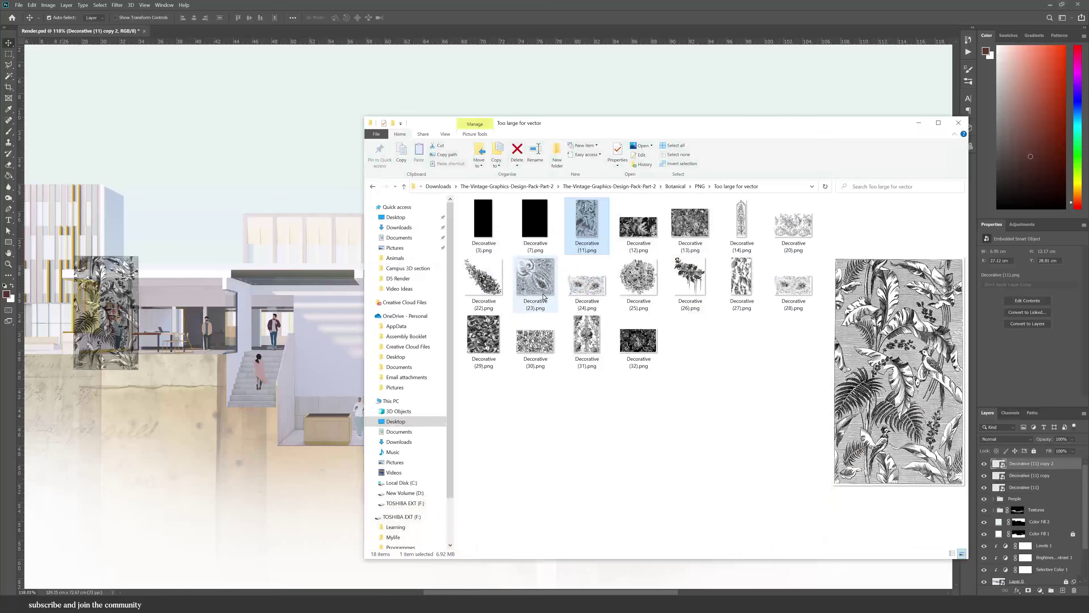
Place the Decorative (29) pattern below the hall planters and duplicate it into a row of three
{"action": "left_click", "coordinate": [487, 331]}
{"action": "left_click_drag", "start_coordinate": [487, 331], "coordinate": [465, 483]}
{"action": "left_click_drag", "start_coordinate": [473, 457], "coordinate": [596, 457], "text": "alt"}
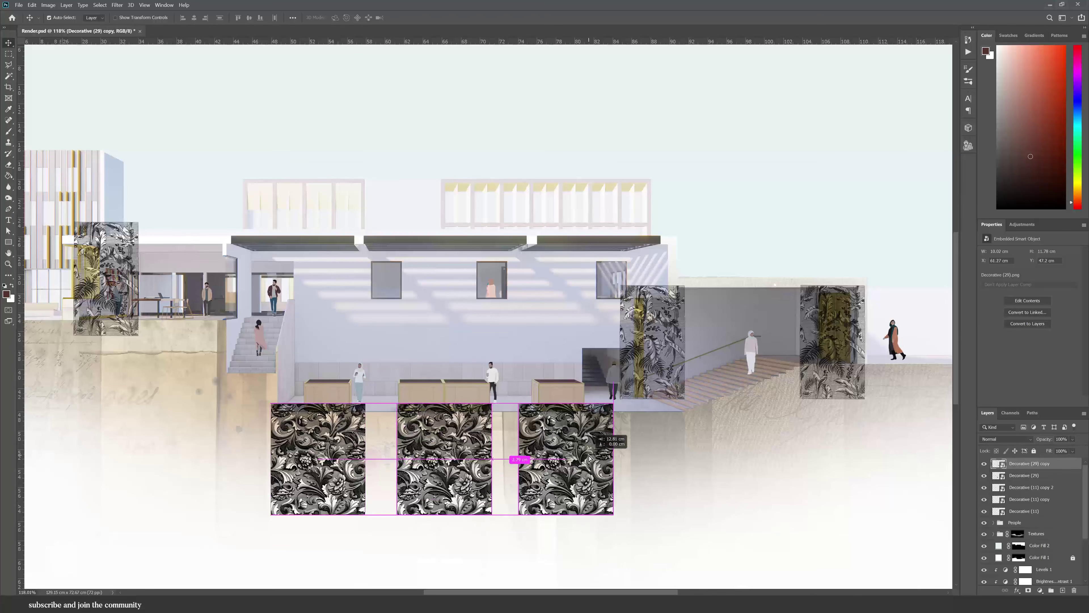
Merge all the Decorative (11) and Decorative (29) pattern layers into one layer
{"action": "left_click", "coordinate": [1033, 523], "text": "shift"}
{"action": "right_click", "coordinate": [1033, 525]}
{"action": "left_click", "coordinate": [1016, 413]}
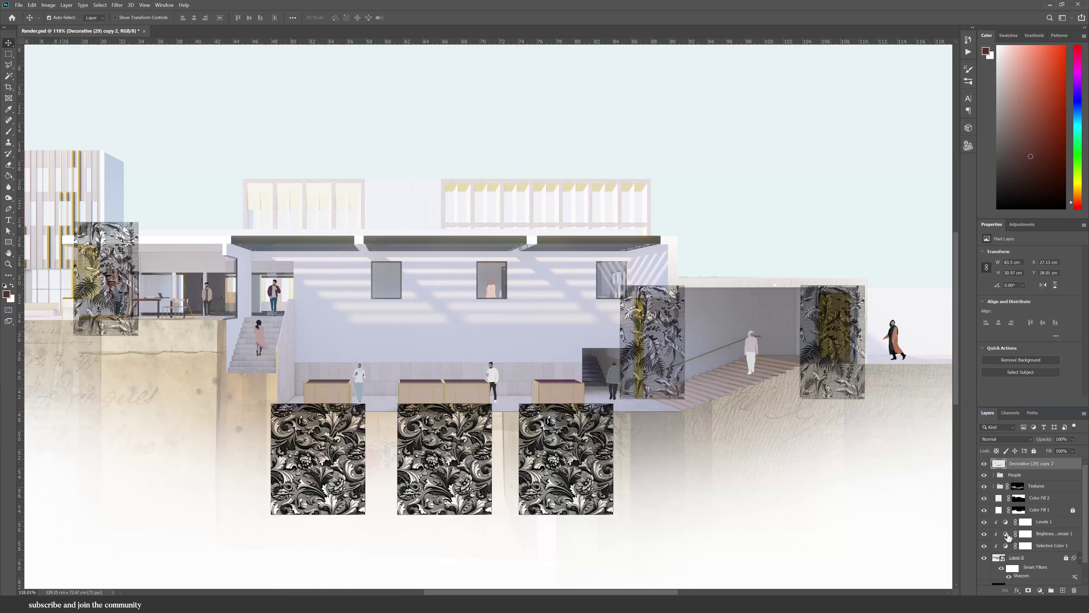
Select the foliage pattern over the reading room's yellow wall, then enlarge it and shift it outwards
{"action": "left_click_drag", "start_coordinate": [48, 213], "coordinate": [174, 348]}
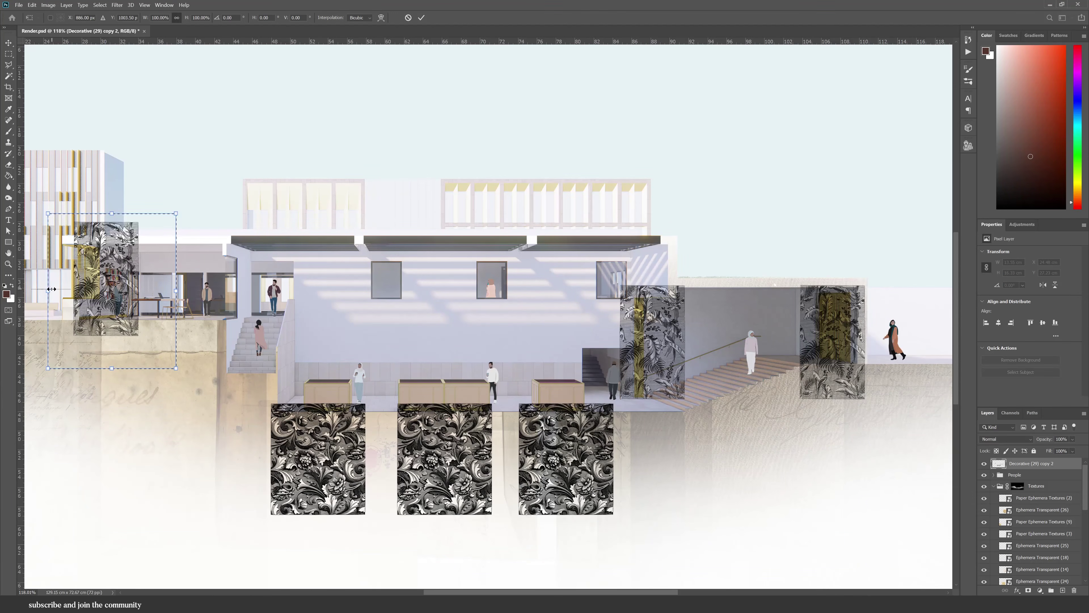
{"action": "left_click_drag", "start_coordinate": [52, 289], "coordinate": [33, 289]}
{"action": "key", "text": "Return"}
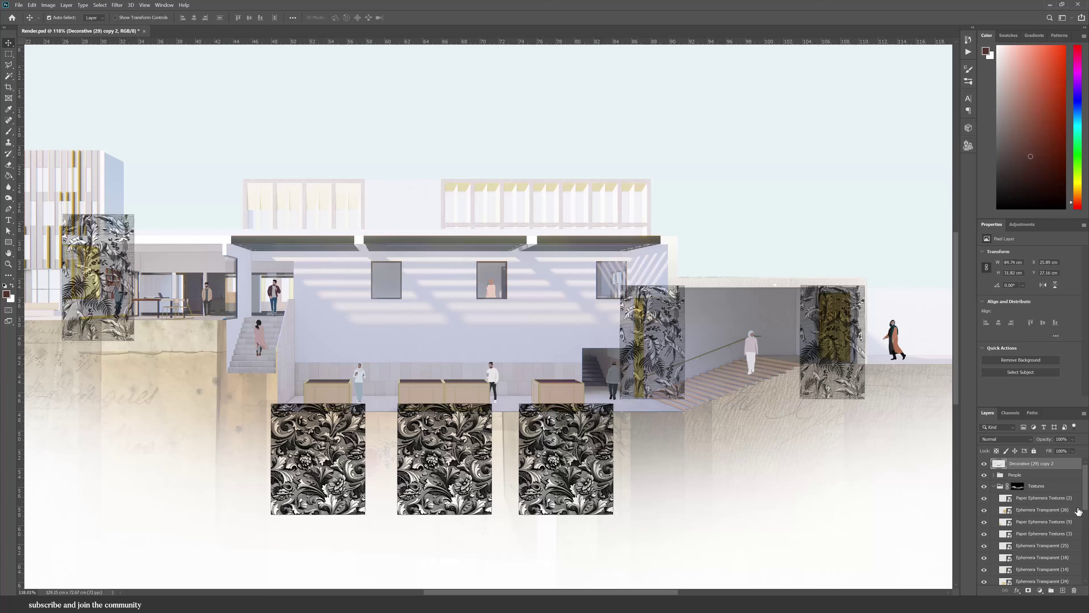
Mask the merged pattern layer to the yellow surfaces and planters with a Magic Wand selection from the object ID layer
{"action": "scroll", "coordinate": [1029, 536], "scroll_direction": "down", "scroll_amount": 10}
{"action": "left_click", "coordinate": [1005, 569]}
{"action": "key", "text": "w"}
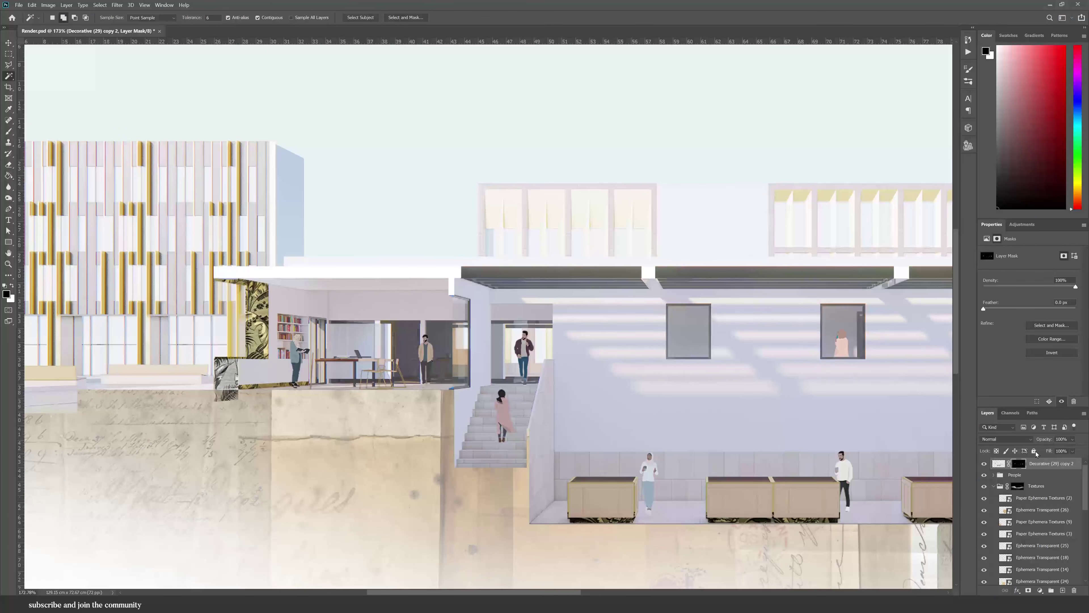
Set the masked pattern layer's blend mode to Soft Light and clean its stray foliage off the ground beside the reading room
{"action": "left_click", "coordinate": [1006, 439]}
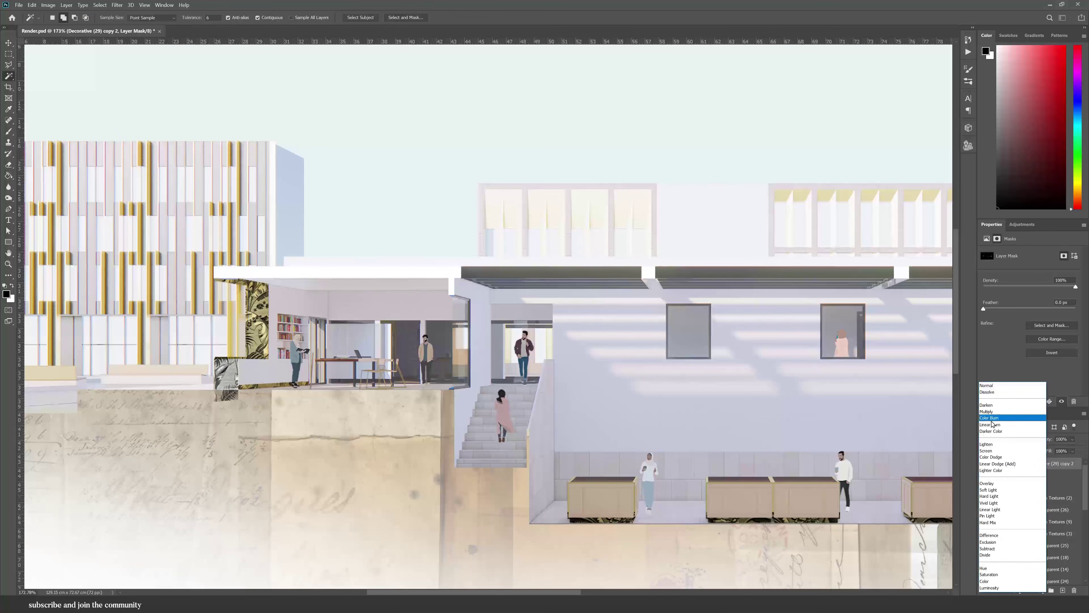
{"action": "left_click", "coordinate": [994, 490]}
{"action": "key", "text": "l"}
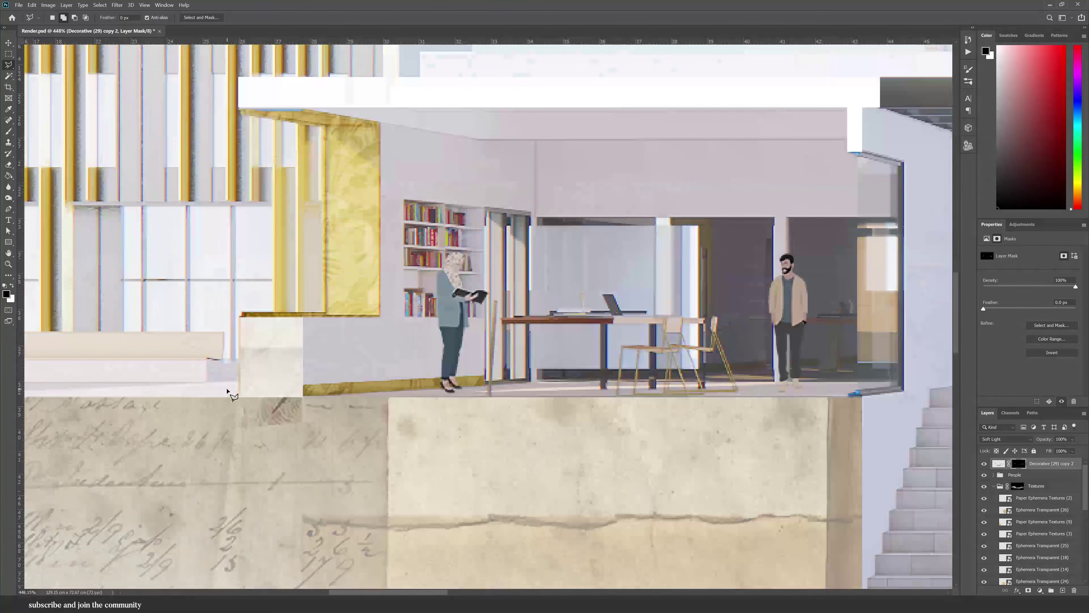
{"action": "key", "text": "b"}
{"action": "right_click", "coordinate": [476, 517]}
{"action": "key", "text": "Escape"}
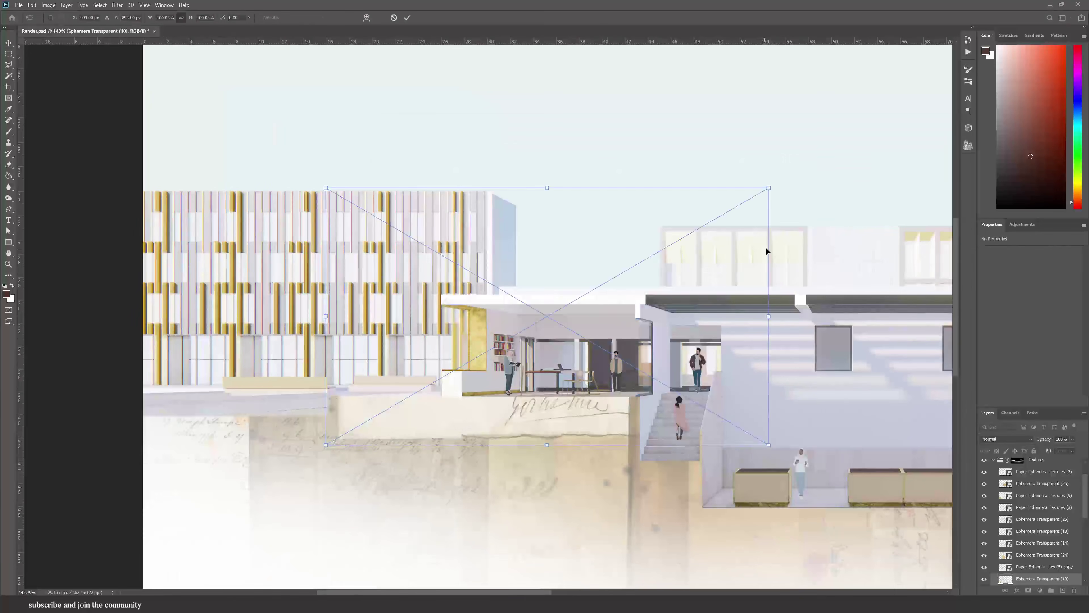
Shrink the Ephemera Transparent (10) texture to about 30%, rotate it -90° and fit it into the ground below the reading room's yellow wall
{"action": "left_click_drag", "start_coordinate": [769, 243], "coordinate": [445, 408]}
{"action": "left_click_drag", "start_coordinate": [435, 384], "coordinate": [500, 351]}
{"action": "left_click_drag", "start_coordinate": [511, 350], "coordinate": [397, 329]}
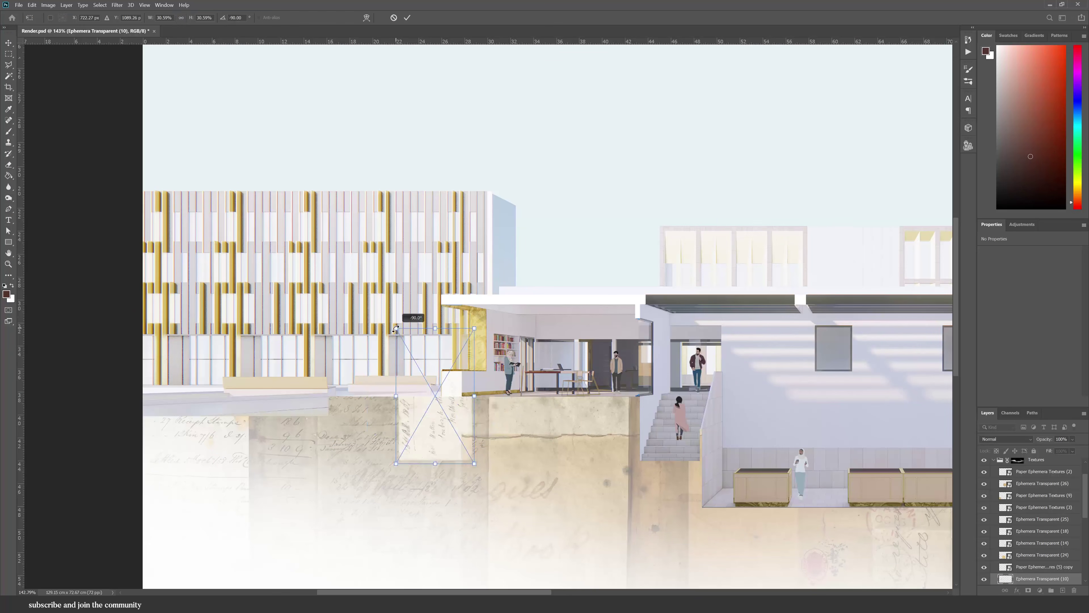
{"action": "left_click_drag", "start_coordinate": [432, 445], "coordinate": [477, 484]}
{"action": "left_click_drag", "start_coordinate": [520, 436], "coordinate": [509, 439]}
{"action": "key", "text": "Return"}
{"action": "key", "text": "ctrl+0"}
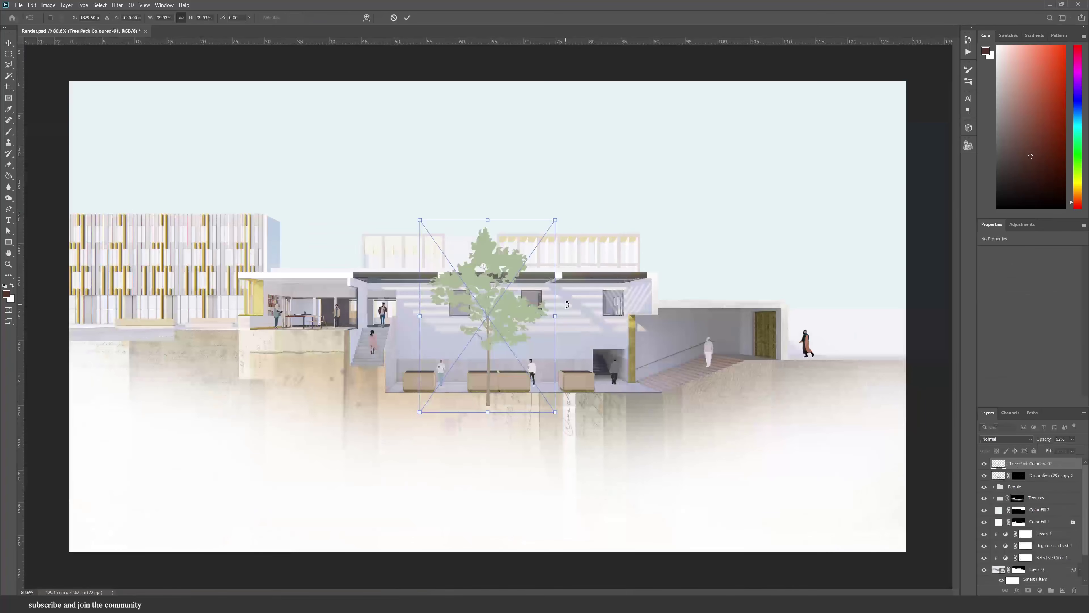
Place the Tree Pack Coloured-01 tree above the ramp roof and send the tree layers behind the rendered section
{"action": "key", "text": "Return"}
{"action": "left_click_drag", "start_coordinate": [522, 314], "coordinate": [824, 268]}
{"action": "left_click_drag", "start_coordinate": [1031, 464], "coordinate": [1025, 575]}
{"action": "left_click", "coordinate": [985, 567]}
{"action": "left_click", "coordinate": [984, 567]}
{"action": "left_click_drag", "start_coordinate": [1017, 478], "coordinate": [1009, 564]}
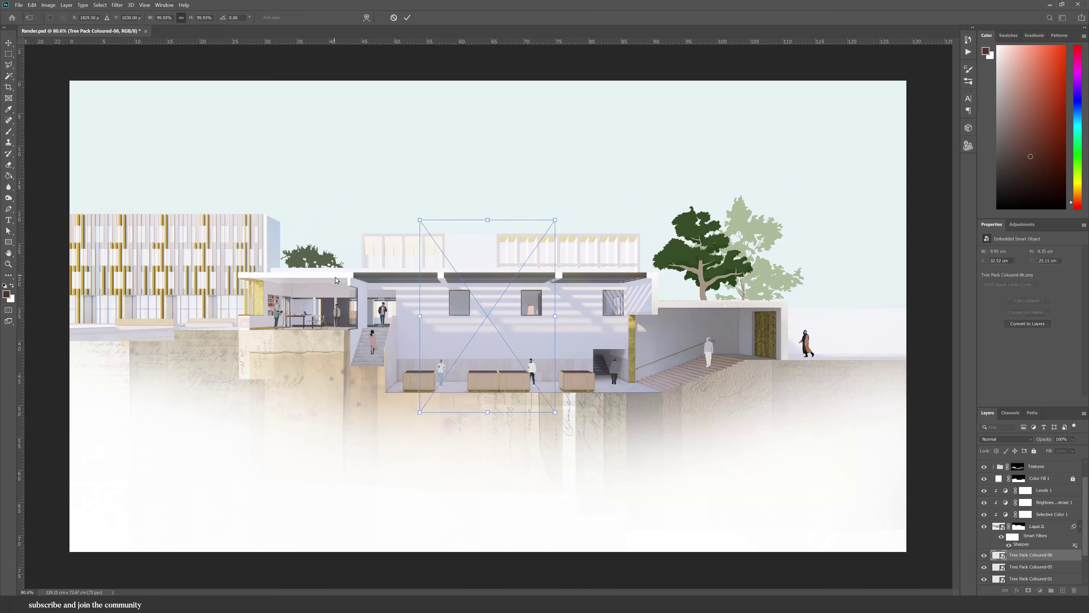
Scale down the Tree Pack Coloured-06 tree and position it behind the reading room roof
{"action": "left_click_drag", "start_coordinate": [488, 316], "coordinate": [343, 316]}
{"action": "left_click_drag", "start_coordinate": [410, 222], "coordinate": [383, 258]}
{"action": "left_click_drag", "start_coordinate": [329, 277], "coordinate": [335, 246]}
{"action": "key", "text": "Return"}
Place a scaled-down olive tree behind the far end of the ramp roof and copy the light green tree behind the reading room
{"action": "left_click_drag", "start_coordinate": [488, 316], "coordinate": [795, 297]}
{"action": "left_click_drag", "start_coordinate": [862, 200], "coordinate": [825, 250]}
{"action": "left_click_drag", "start_coordinate": [803, 288], "coordinate": [308, 252]}
{"action": "key", "text": "Return"}
Delete the dark green tree above the ramp, then shrink and horizontally flip the light green copy behind the reading room roof
{"action": "left_click", "coordinate": [705, 266]}
{"action": "key", "text": "Delete"}
{"action": "key", "text": "ctrl+t"}
{"action": "left_click_drag", "start_coordinate": [373, 169], "coordinate": [335, 222]}
{"action": "left_click_drag", "start_coordinate": [307, 249], "coordinate": [283, 253]}
{"action": "right_click", "coordinate": [314, 233]}
{"action": "left_click", "coordinate": [339, 367]}
{"action": "left_click", "coordinate": [407, 17]}
Stand another Tree Pack Coloured-01 tree in front of the left building, flipping it horizontally and scaling it down
{"action": "left_click", "coordinate": [343, 240]}
{"action": "left_click", "coordinate": [742, 248]}
{"action": "left_click_drag", "start_coordinate": [207, 287], "coordinate": [157, 236]}
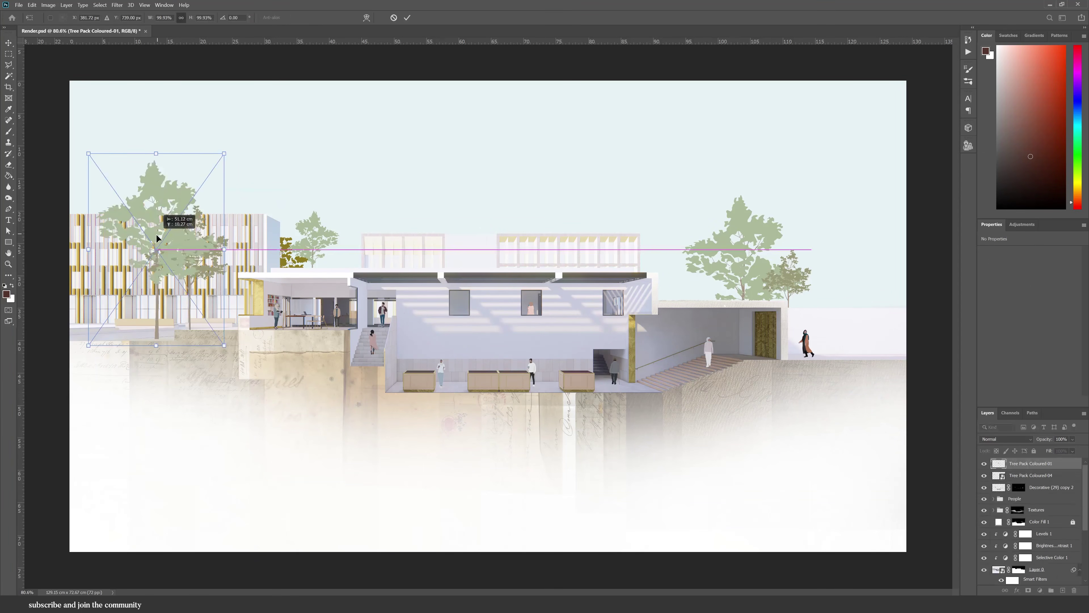
{"action": "right_click", "coordinate": [157, 235]}
{"action": "left_click", "coordinate": [193, 369]}
{"action": "left_click_drag", "start_coordinate": [221, 155], "coordinate": [157, 249]}
{"action": "left_click_drag", "start_coordinate": [133, 282], "coordinate": [172, 280]}
{"action": "key", "text": "Return"}
Copy the small olive tree from the ramp roof to the left building and bring the copy's layer to the top
{"action": "left_click_drag", "start_coordinate": [788, 276], "coordinate": [833, 311]}
{"action": "left_click_drag", "start_coordinate": [1031, 579], "coordinate": [1039, 458]}
{"action": "left_click_drag", "start_coordinate": [836, 317], "coordinate": [89, 293]}
Enlarge the copied olive tree, stand it beside the light green tree at the left building and flip it horizontally
{"action": "key", "text": "ctrl+t"}
{"action": "left_click_drag", "start_coordinate": [119, 259], "coordinate": [142, 225]}
{"action": "left_click_drag", "start_coordinate": [109, 274], "coordinate": [113, 268]}
{"action": "scroll", "coordinate": [114, 267], "scroll_direction": "up", "scroll_amount": 12}
{"action": "left_click_drag", "start_coordinate": [358, 174], "coordinate": [456, 208]}
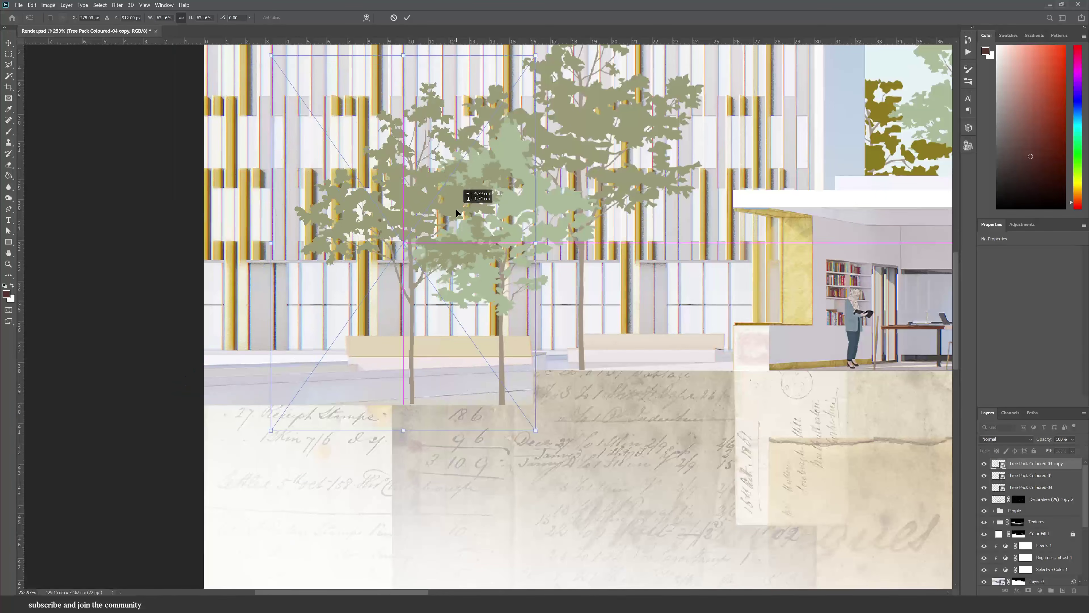
{"action": "scroll", "coordinate": [76, 277], "scroll_direction": "down", "scroll_amount": 11}
{"action": "left_click_drag", "start_coordinate": [103, 278], "coordinate": [90, 280]}
{"action": "right_click", "coordinate": [92, 280]}
{"action": "left_click", "coordinate": [132, 413]}
{"action": "key", "text": "Return"}
Nudge the light green tree at the left building outwards and forwards, and reposition the golden tree behind the reading room roof
{"action": "scroll", "coordinate": [141, 300], "scroll_direction": "down", "scroll_amount": 1}
{"action": "left_click_drag", "start_coordinate": [165, 276], "coordinate": [153, 277]}
{"action": "left_click_drag", "start_coordinate": [1029, 476], "coordinate": [1028, 461]}
{"action": "left_click_drag", "start_coordinate": [154, 275], "coordinate": [348, 212]}
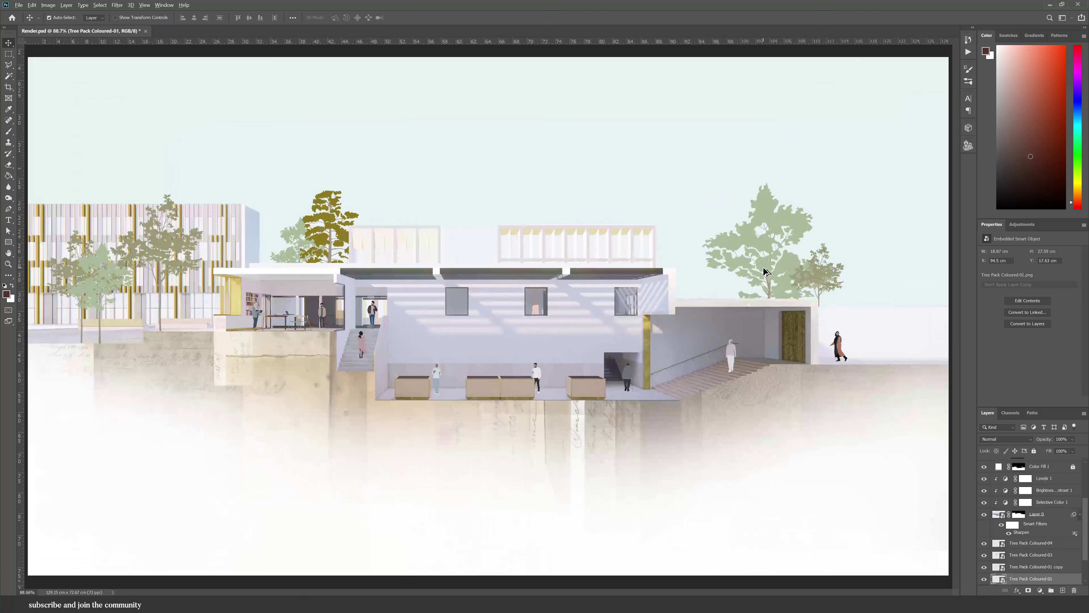
Duplicate the light green tree above the ramp towards the hall, scale the copy down and lower its opacity
{"action": "left_click_drag", "start_coordinate": [763, 267], "coordinate": [712, 269]}
{"action": "key", "text": "ctrl+t"}
{"action": "left_click_drag", "start_coordinate": [637, 176], "coordinate": [661, 209]}
{"action": "key", "text": "Return"}
{"action": "left_click", "coordinate": [1073, 439]}
{"action": "left_click_drag", "start_coordinate": [1084, 449], "coordinate": [1070, 451]}
Fine-tune the positions of the trees above the ramp and enlarge the main light green tree
{"action": "left_click_drag", "start_coordinate": [720, 257], "coordinate": [719, 246]}
{"action": "left_click_drag", "start_coordinate": [820, 275], "coordinate": [824, 279]}
{"action": "left_click", "coordinate": [725, 254]}
{"action": "key", "text": "ctrl+t"}
{"action": "left_click_drag", "start_coordinate": [794, 201], "coordinate": [784, 188]}
{"action": "key", "text": "Return"}
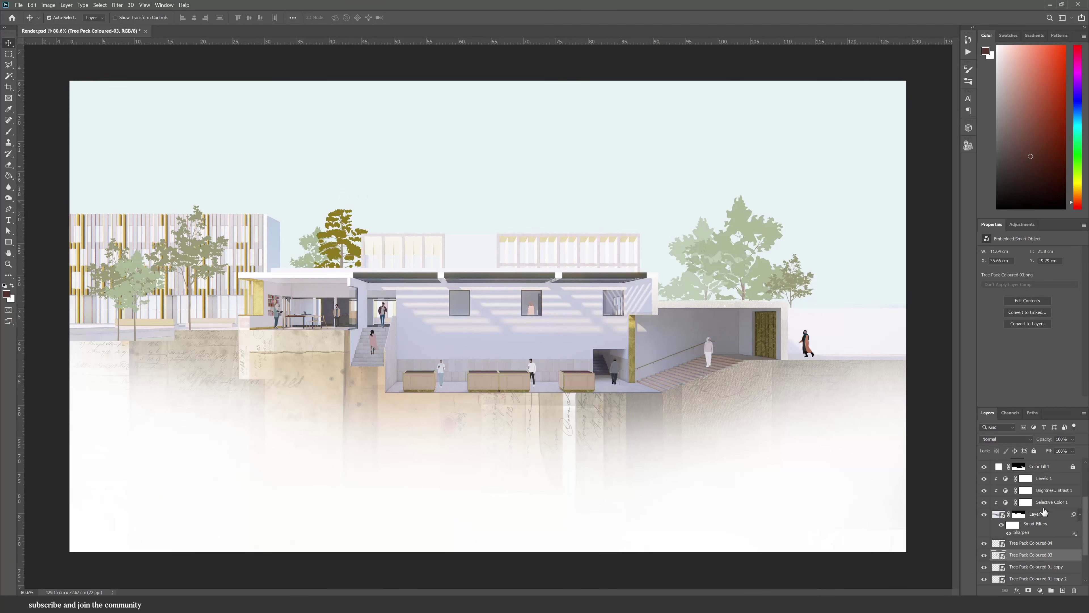
Group the foreground tree layers and name the group Tree top
{"action": "scroll", "coordinate": [1037, 477], "scroll_direction": "up", "scroll_amount": 3}
{"action": "key", "text": "BackSpace"}
{"action": "key", "text": "Return"}
Place the Decorative (14) image from the Too large for vector folder into the ground below the staircase
{"action": "double_click", "coordinate": [474, 220]}
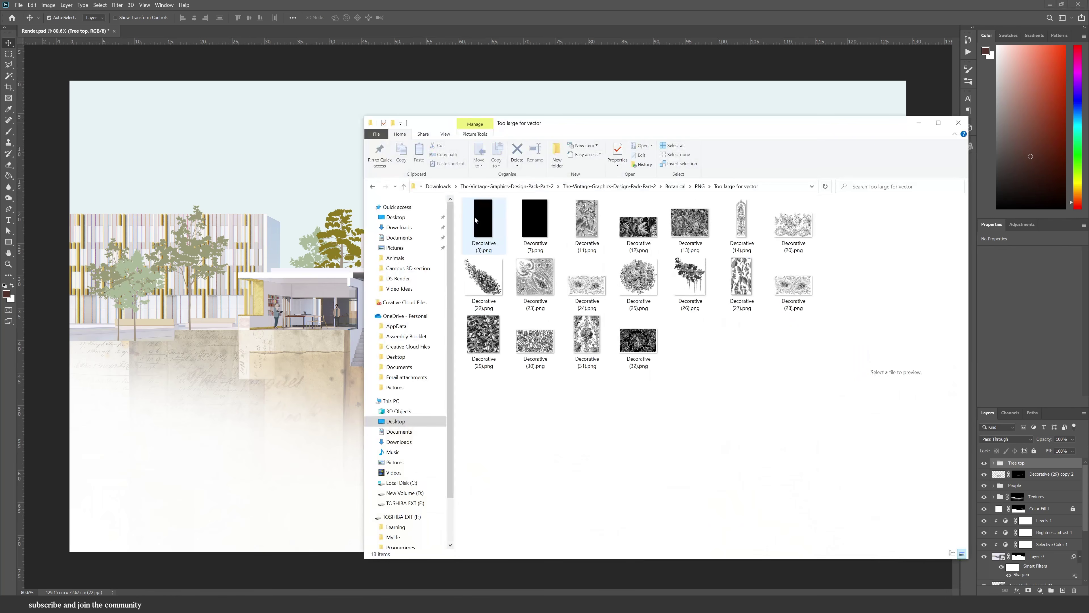
{"action": "left_click", "coordinate": [742, 218]}
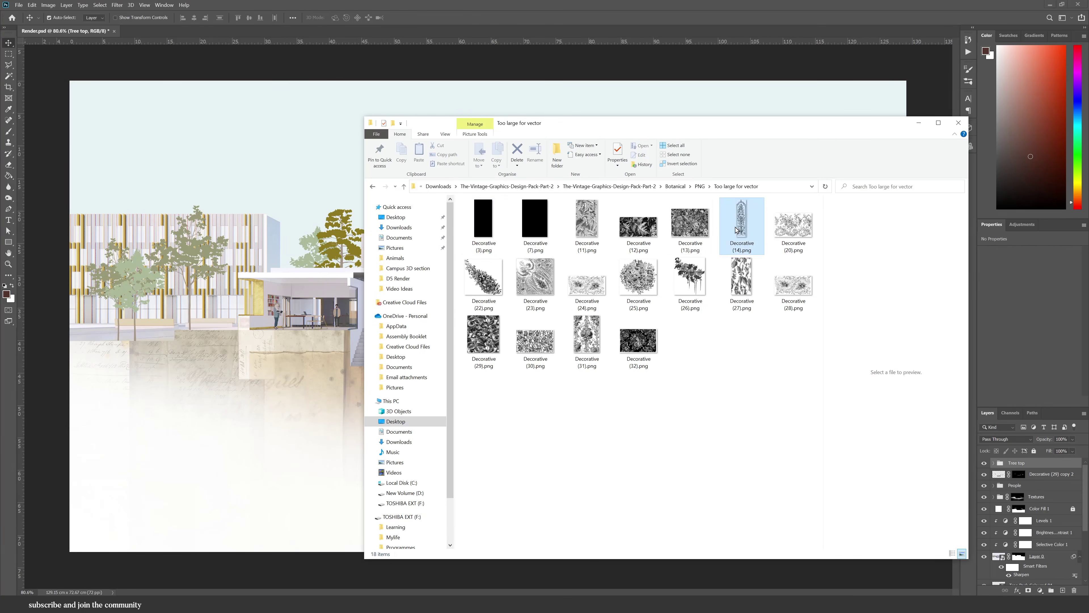
{"action": "left_click_drag", "start_coordinate": [741, 219], "coordinate": [344, 229]}
{"action": "left_click_drag", "start_coordinate": [487, 317], "coordinate": [398, 420]}
{"action": "scroll", "coordinate": [346, 393], "scroll_direction": "up", "scroll_amount": 11}
{"action": "left_click_drag", "start_coordinate": [439, 472], "coordinate": [460, 474]}
{"action": "key", "text": "Return"}
{"action": "key", "text": "ctrl+0"}
Set the Decorative (14) layer's opacity to 37% and move it into the Textures group
{"action": "left_click", "coordinate": [1072, 438]}
{"action": "left_click_drag", "start_coordinate": [1068, 450], "coordinate": [1024, 509]}
{"action": "left_click", "coordinate": [994, 496]}
{"action": "left_click", "coordinate": [1017, 510]}
{"action": "scroll", "coordinate": [423, 423], "scroll_direction": "up", "scroll_amount": 6}
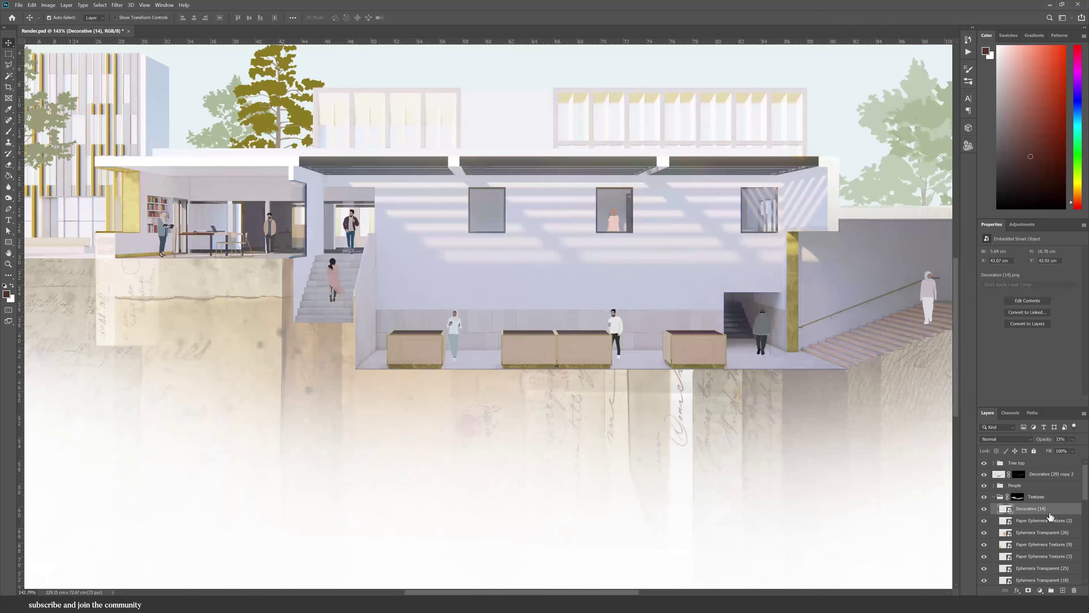
Import the Decorative (50) image into the Textures group, rotate it and reposition it over the ground
{"action": "scroll", "coordinate": [436, 404], "scroll_direction": "down", "scroll_amount": 7}
{"action": "left_click", "coordinate": [523, 604]}
{"action": "left_click", "coordinate": [591, 339]}
{"action": "left_click", "coordinate": [698, 187]}
{"action": "left_click", "coordinate": [610, 186]}
{"action": "left_click", "coordinate": [497, 217]}
{"action": "double_click", "coordinate": [492, 241]}
{"action": "double_click", "coordinate": [516, 244]}
{"action": "scroll", "coordinate": [729, 343], "scroll_direction": "down", "scroll_amount": 3}
{"action": "left_click", "coordinate": [778, 437]}
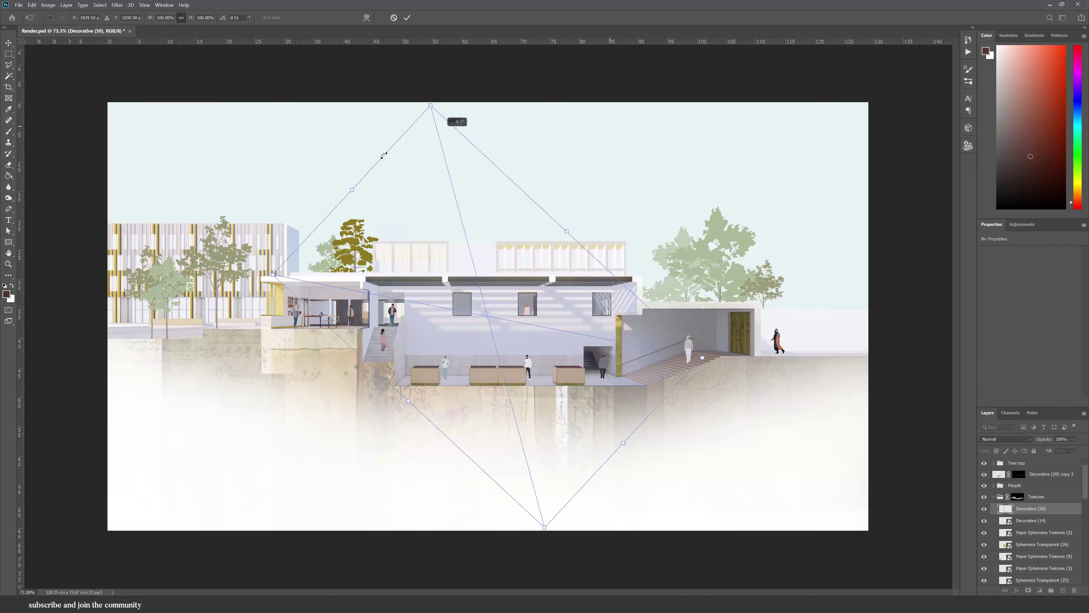
{"action": "left_click_drag", "start_coordinate": [384, 155], "coordinate": [300, 193]}
{"action": "left_click_drag", "start_coordinate": [520, 404], "coordinate": [194, 336]}
Cover the canvas with the ivory-off-white-paper-texture image, blended with Multiply at about 50% opacity
{"action": "left_click_drag", "start_coordinate": [191, 238], "coordinate": [807, 411]}
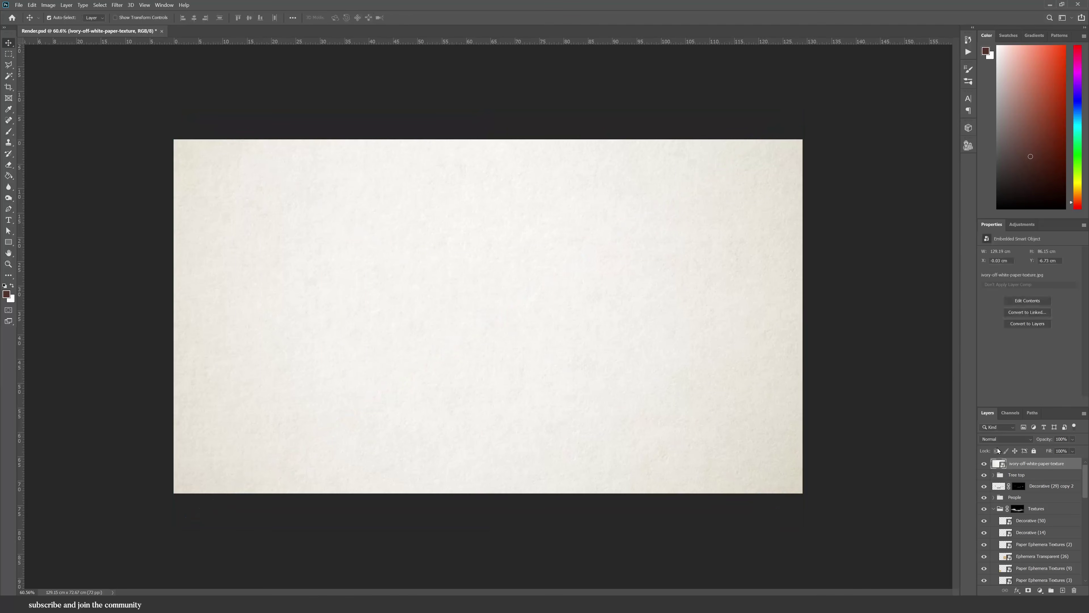
{"action": "left_click", "coordinate": [1000, 439]}
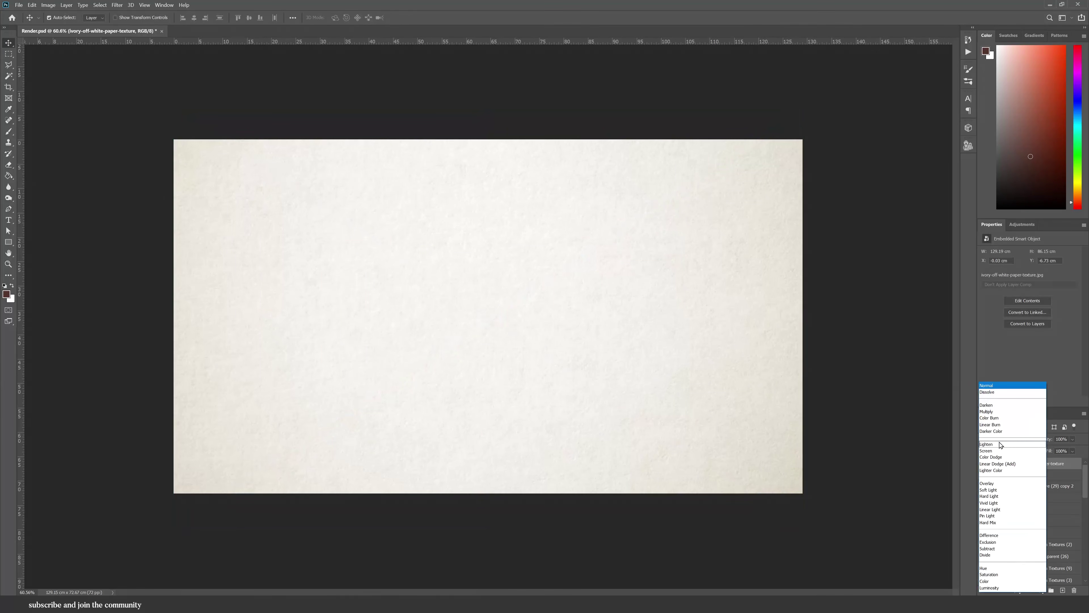
{"action": "left_click", "coordinate": [993, 413]}
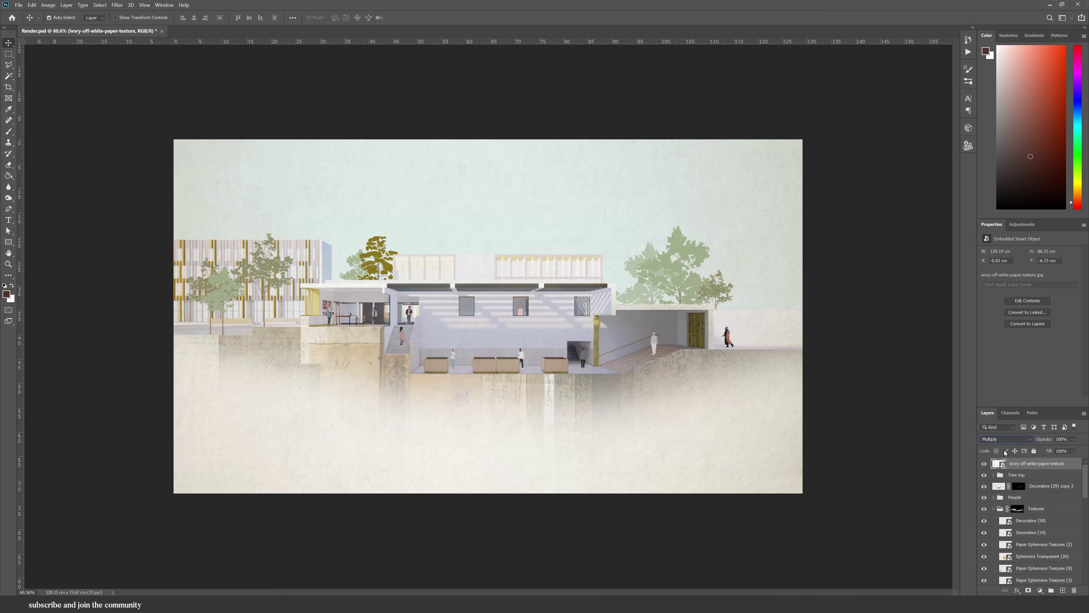
{"action": "left_click_drag", "start_coordinate": [1069, 450], "coordinate": [1085, 449]}
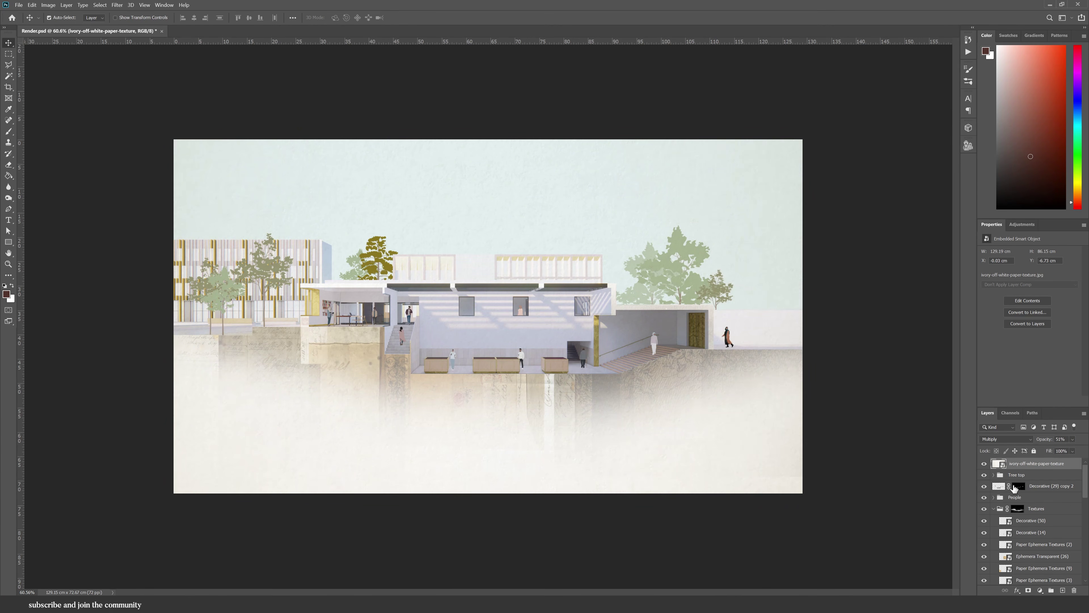
Add a Photo Filter adjustment above the Tree top group, using Warming Filter (85) at 17% density
{"action": "left_click", "coordinate": [1033, 476]}
{"action": "left_click", "coordinate": [1040, 590]}
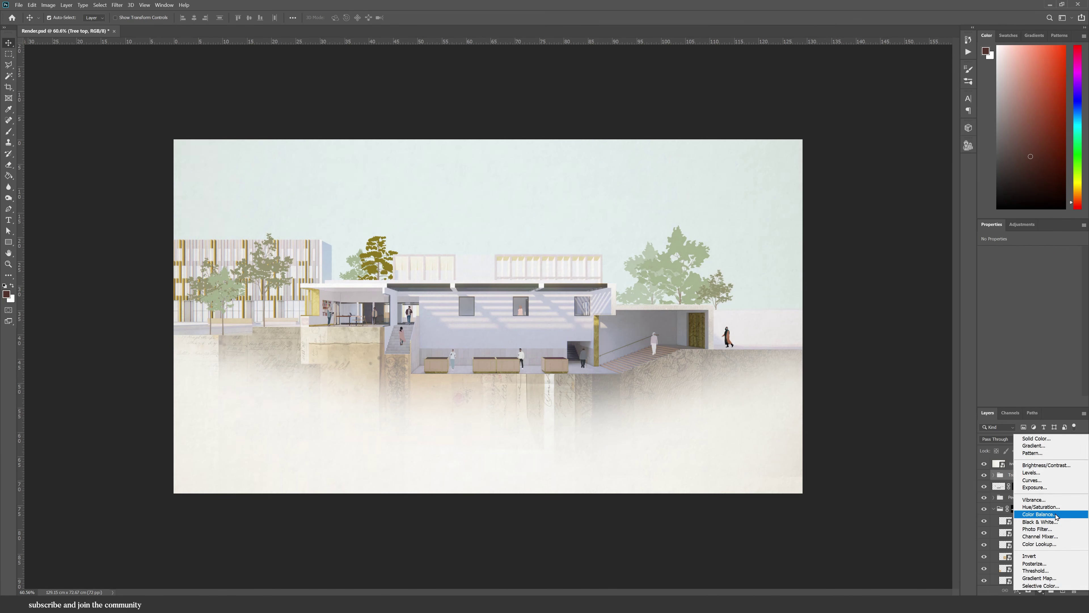
{"action": "left_click", "coordinate": [1051, 529]}
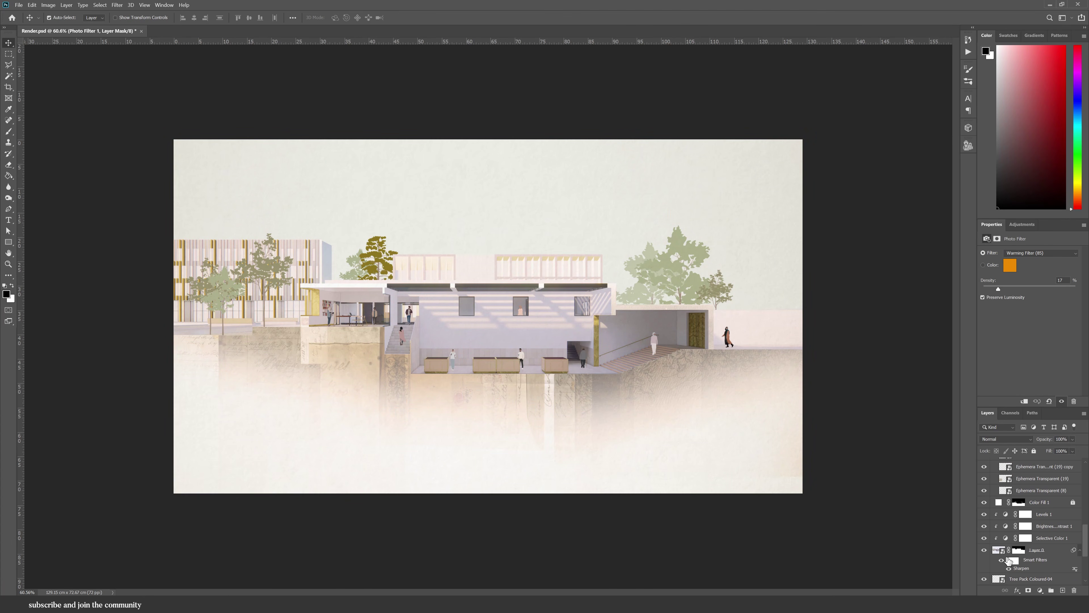
Unlock the Color Fill 1 ground layer and change its colour to off-white f5f5ee
{"action": "scroll", "coordinate": [1008, 560], "scroll_direction": "up", "scroll_amount": 1}
{"action": "left_click", "coordinate": [1080, 517]}
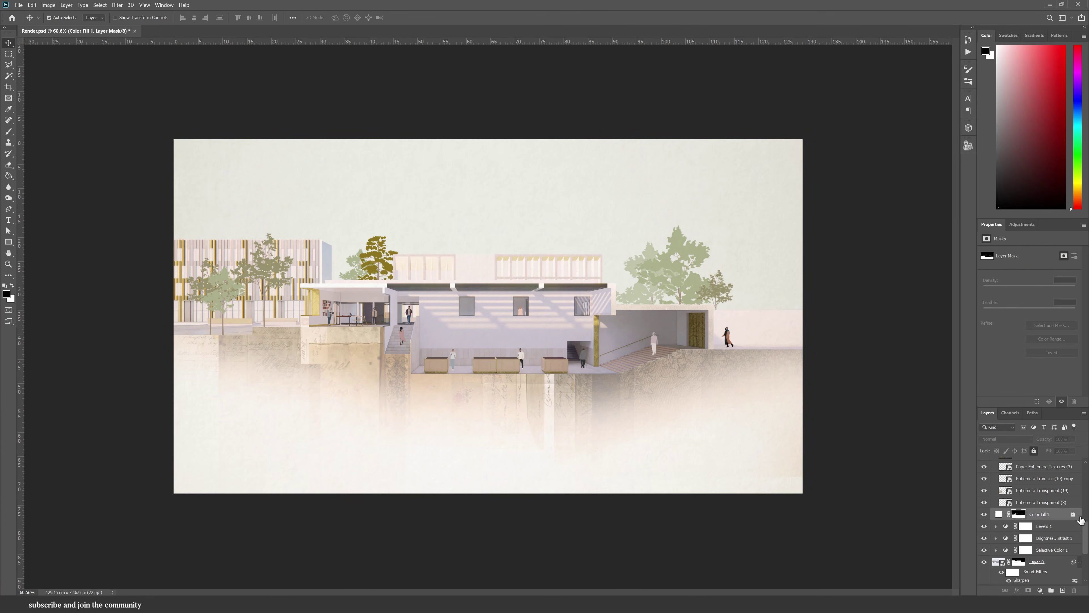
{"action": "double_click", "coordinate": [998, 514]}
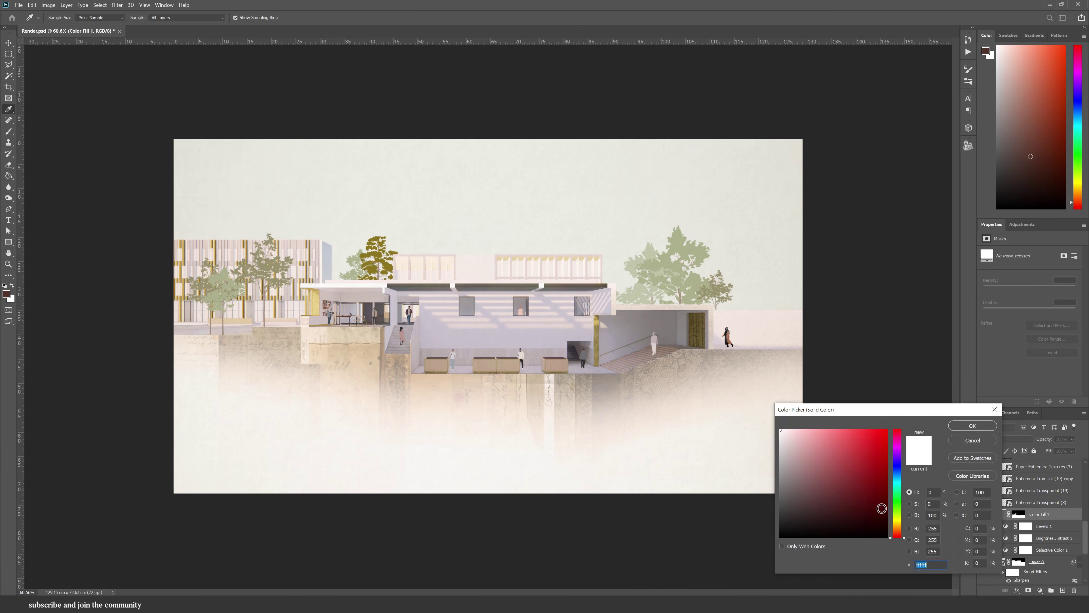
{"action": "left_click", "coordinate": [896, 519]}
{"action": "mouse_move", "coordinate": [833, 464]}
{"action": "left_mouse_down"}
{"action": "mouse_move", "coordinate": [780, 437]}
{"action": "mouse_move", "coordinate": [779, 518]}
{"action": "mouse_move", "coordinate": [766, 529]}
{"action": "mouse_move", "coordinate": [754, 418]}
{"action": "mouse_move", "coordinate": [771, 450]}
{"action": "mouse_move", "coordinate": [784, 444]}
{"action": "left_mouse_up"}
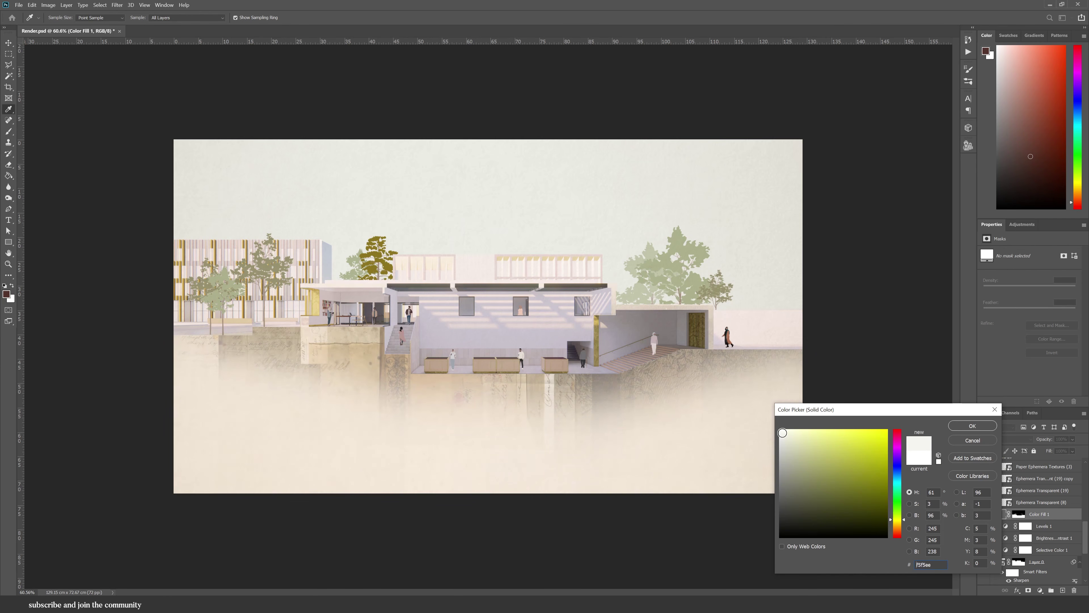
{"action": "left_click", "coordinate": [973, 425]}
Prepare a white brush on the Textures group's mask and load the Color Fill 1 mask as a selection
{"action": "scroll", "coordinate": [595, 442], "scroll_direction": "down", "scroll_amount": 1}
{"action": "scroll", "coordinate": [1054, 528], "scroll_direction": "up", "scroll_amount": 4}
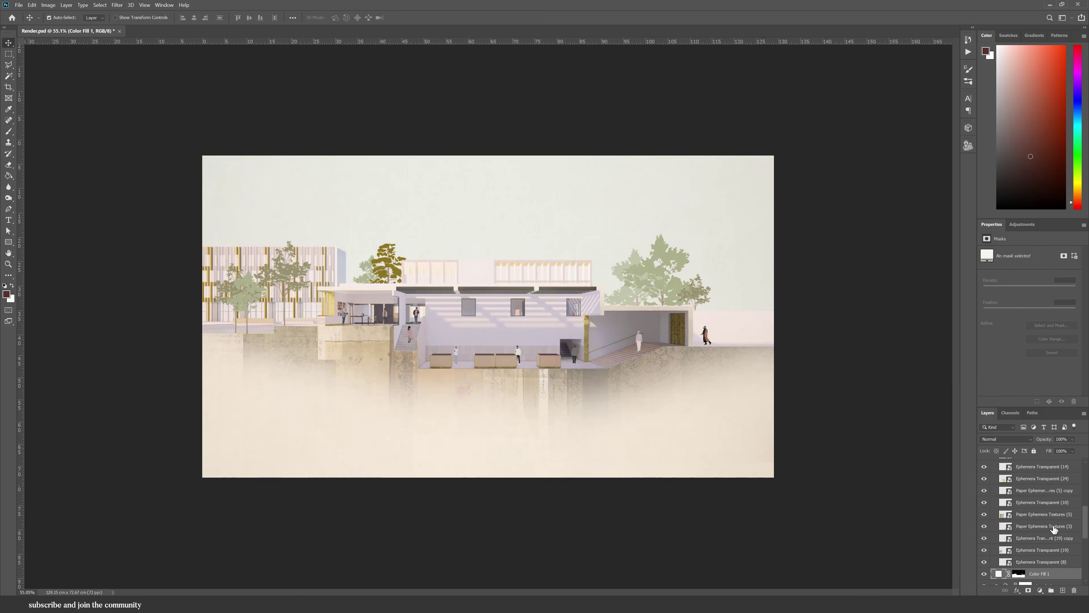
{"action": "scroll", "coordinate": [1053, 528], "scroll_direction": "up", "scroll_amount": 2}
{"action": "left_click", "coordinate": [1018, 520]}
{"action": "key", "text": "d"}
{"action": "key", "text": "b"}
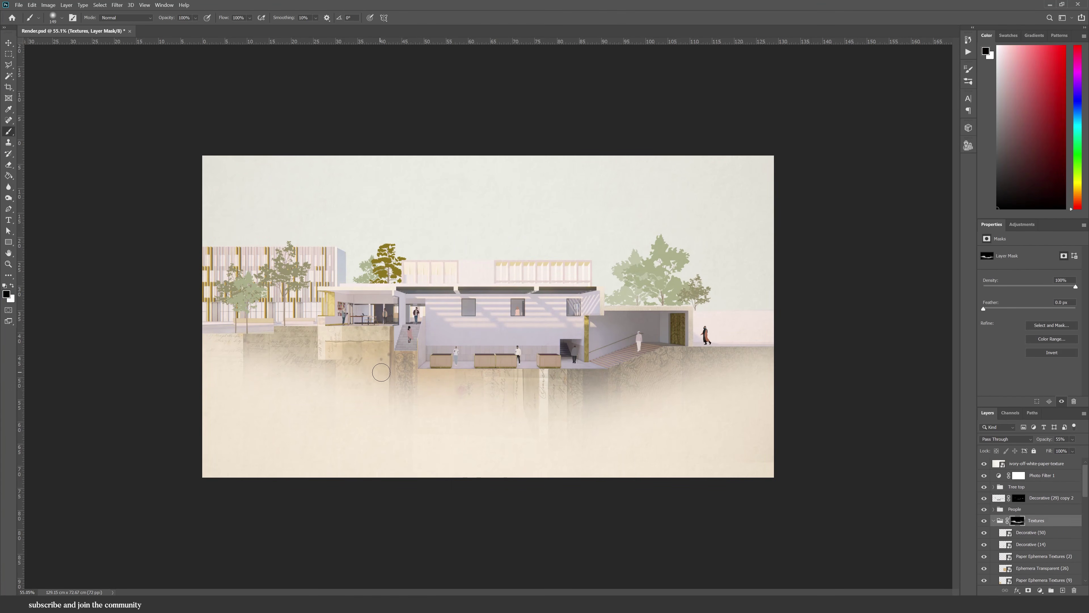
{"action": "key", "text": "x"}
{"action": "scroll", "coordinate": [1019, 525], "scroll_direction": "down", "scroll_amount": 3}
{"action": "left_click", "coordinate": [1019, 507], "text": "ctrl"}
Paint white across the lower ground on the Textures mask with a large soft brush to reveal more texture, then deselect
{"action": "key", "text": "["}
{"action": "key", "text": "["}
{"action": "key", "text": "["}
{"action": "key", "text": "["}
{"action": "key", "text": "["}
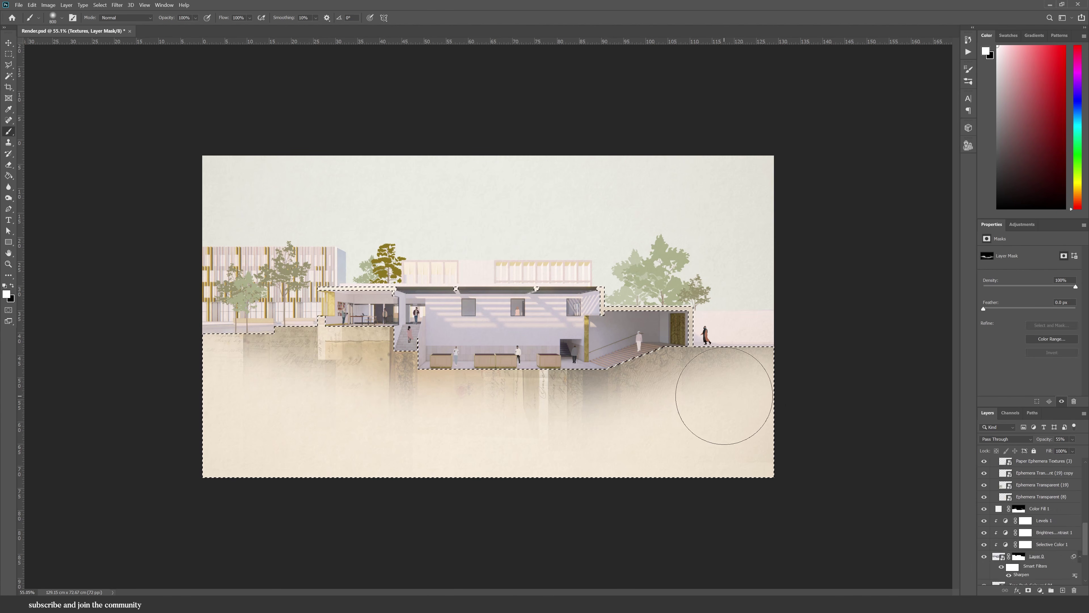
{"action": "mouse_move", "coordinate": [702, 412]}
{"action": "left_mouse_down"}
{"action": "mouse_move", "coordinate": [306, 396]}
{"action": "mouse_move", "coordinate": [565, 427]}
{"action": "left_mouse_up"}
{"action": "key", "text": "ctrl+d"}
{"action": "scroll", "coordinate": [561, 524], "scroll_direction": "up", "scroll_amount": 2}
{"action": "scroll", "coordinate": [561, 524], "scroll_direction": "down", "scroll_amount": 1}
{"action": "scroll", "coordinate": [491, 320], "scroll_direction": "up", "scroll_amount": 1}
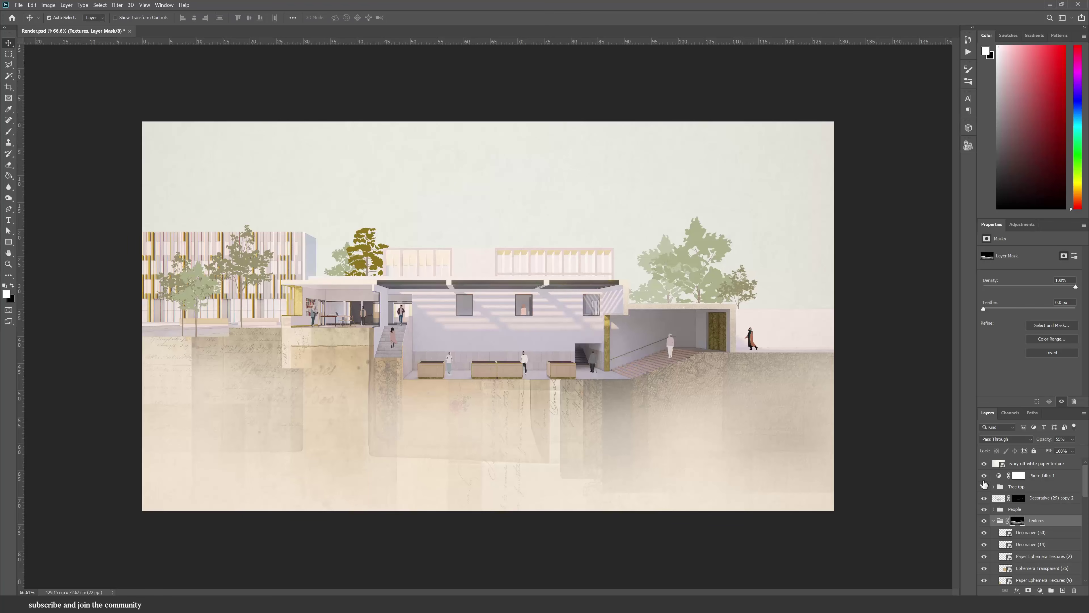
Stamp all visible layers into a new layer above the ivory paper texture and convert it to a smart object
{"action": "left_click", "coordinate": [1028, 465]}
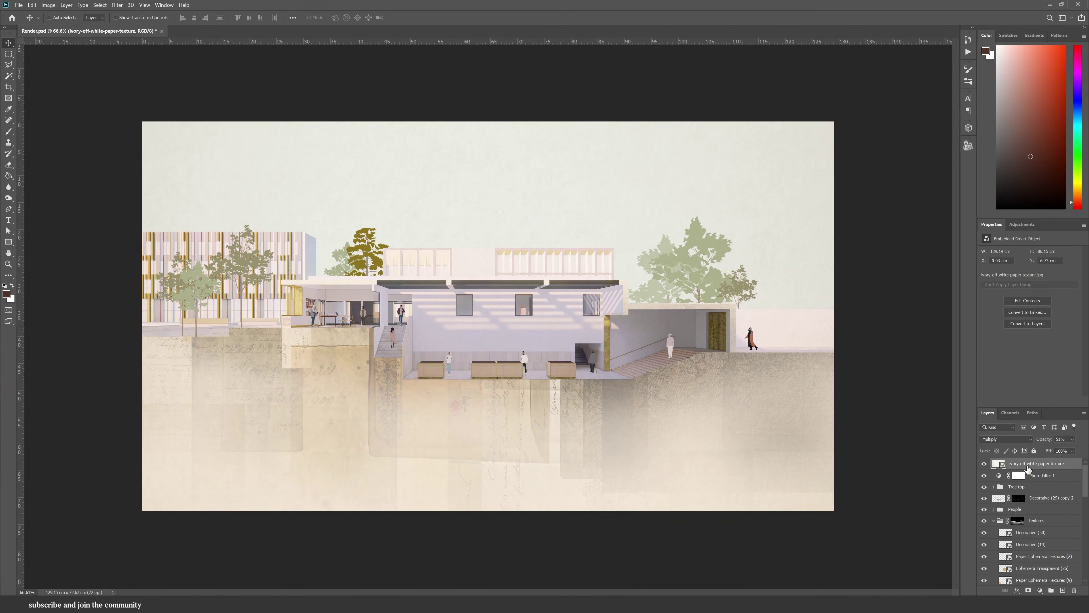
{"action": "key", "text": "ctrl+shift+alt+e"}
{"action": "right_click", "coordinate": [1026, 464]}
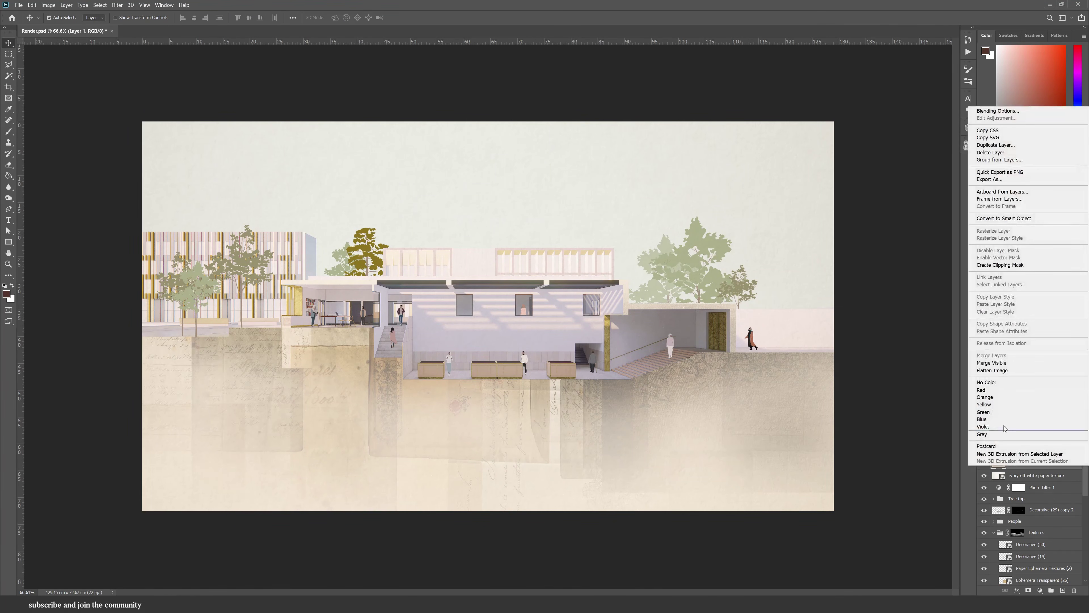
{"action": "left_click", "coordinate": [1004, 219]}
Apply the Sharpen filter to the stamped smart object
{"action": "left_click", "coordinate": [112, 6]}
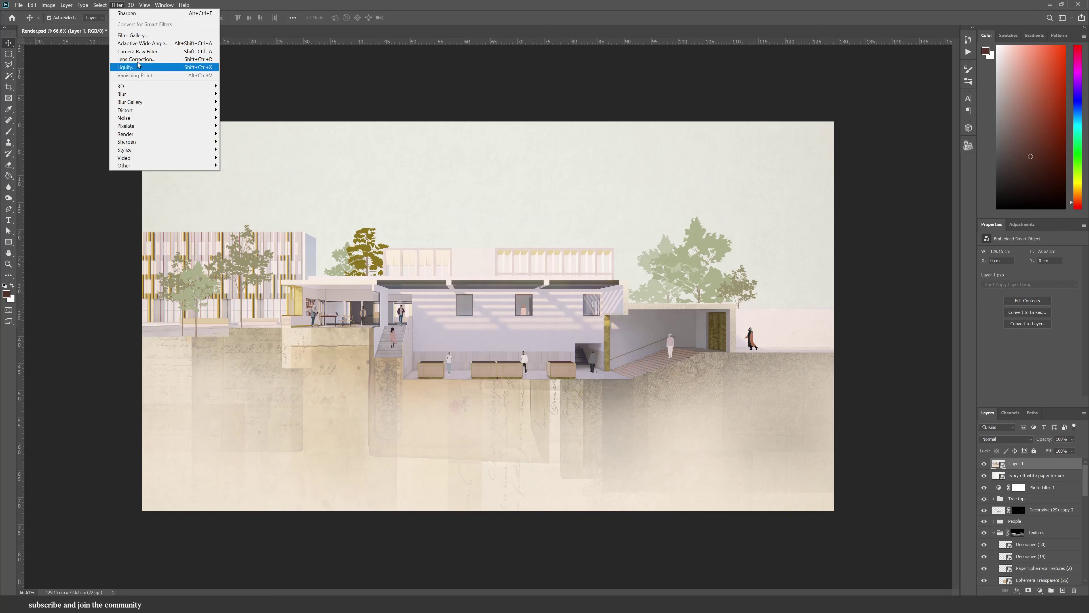
{"action": "mouse_move", "coordinate": [143, 145]}
{"action": "left_click", "coordinate": [240, 149]}
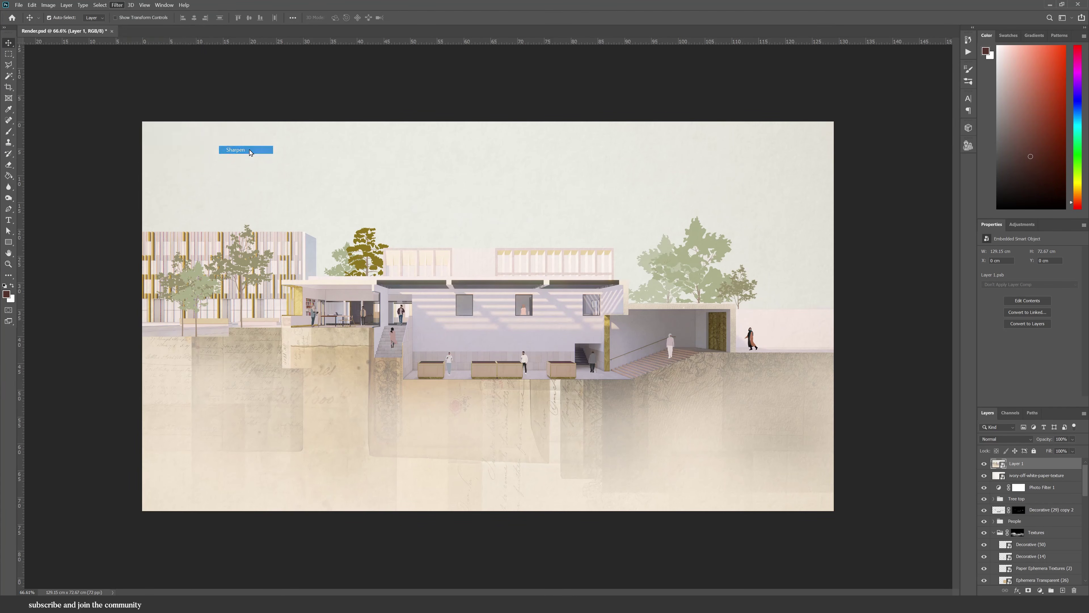
Open the Camera Raw filter and set Temperature +8, Exposure +0.15, Texture +8, Clarity +21, Dehaze -21, Vibrance +26 and Saturation -16
{"action": "left_click", "coordinate": [118, 5]}
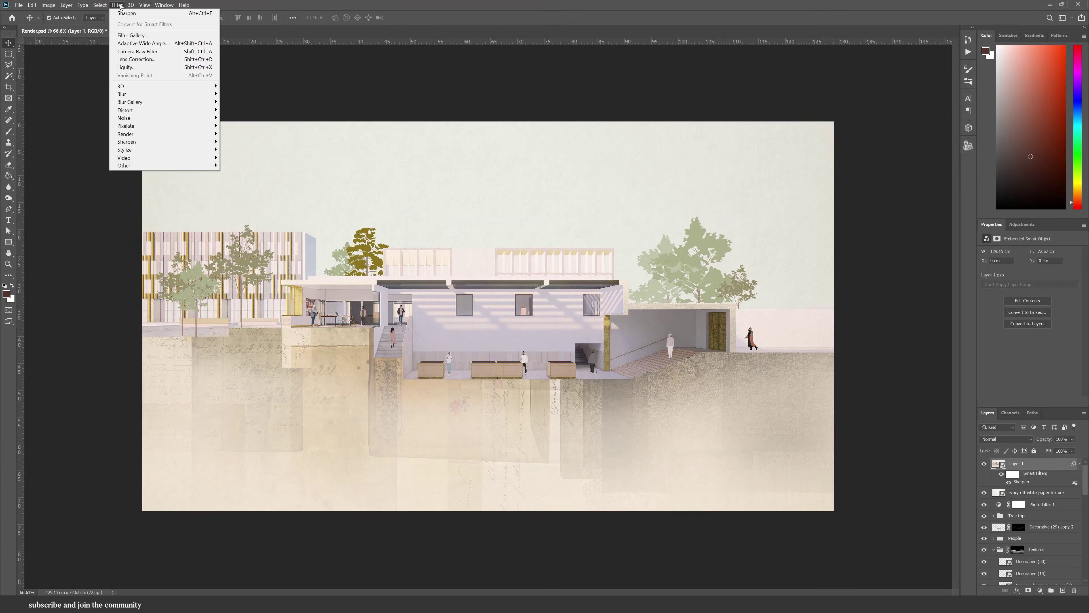
{"action": "left_click", "coordinate": [149, 52]}
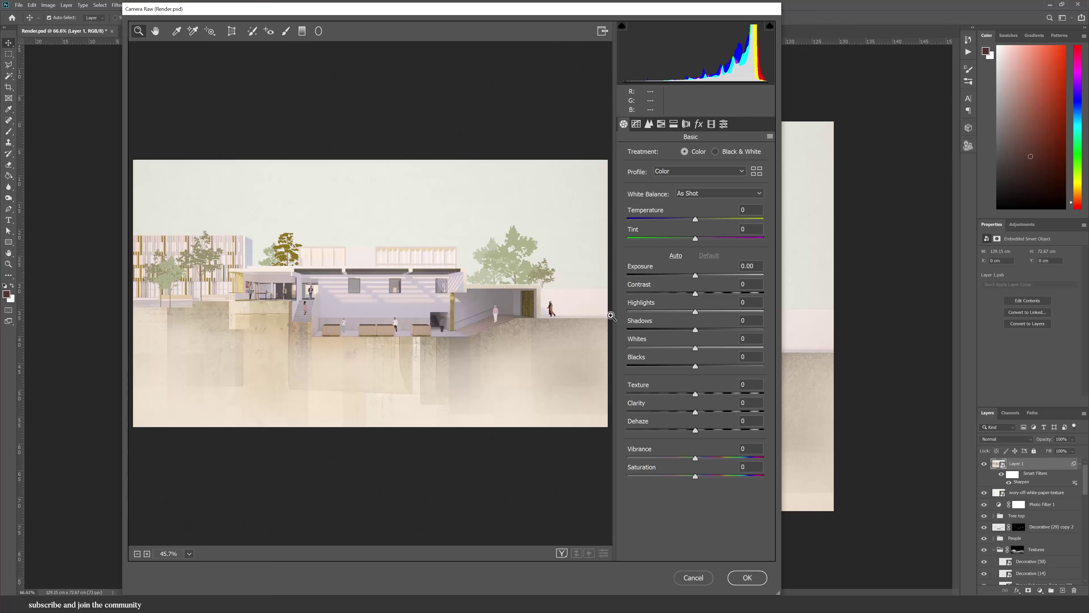
{"action": "left_click_drag", "start_coordinate": [697, 219], "coordinate": [703, 219]}
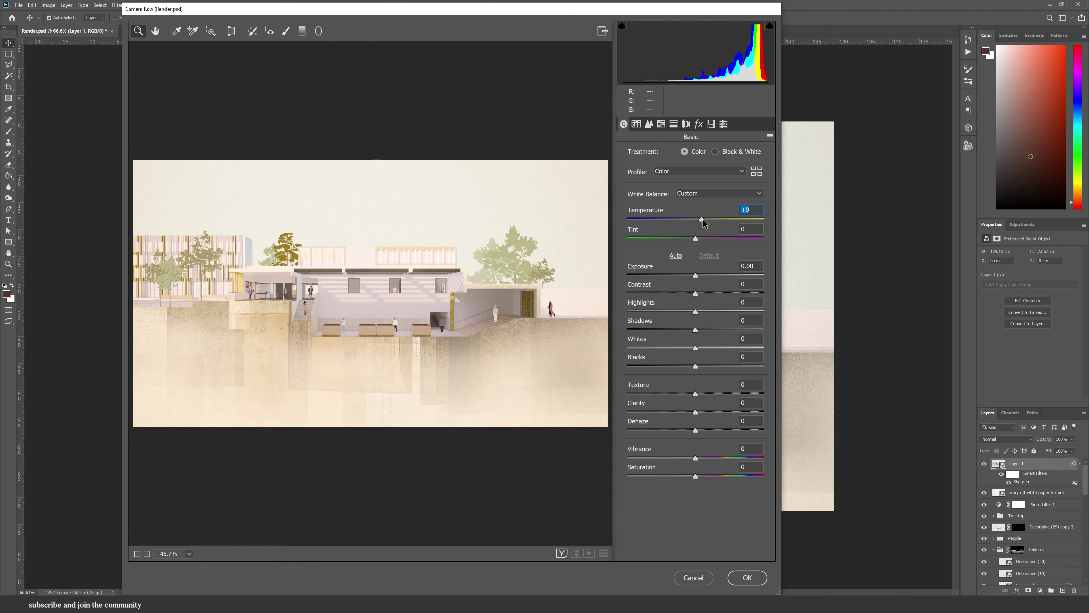
{"action": "left_click", "coordinate": [697, 275]}
{"action": "left_click_drag", "start_coordinate": [704, 413], "coordinate": [684, 434]}
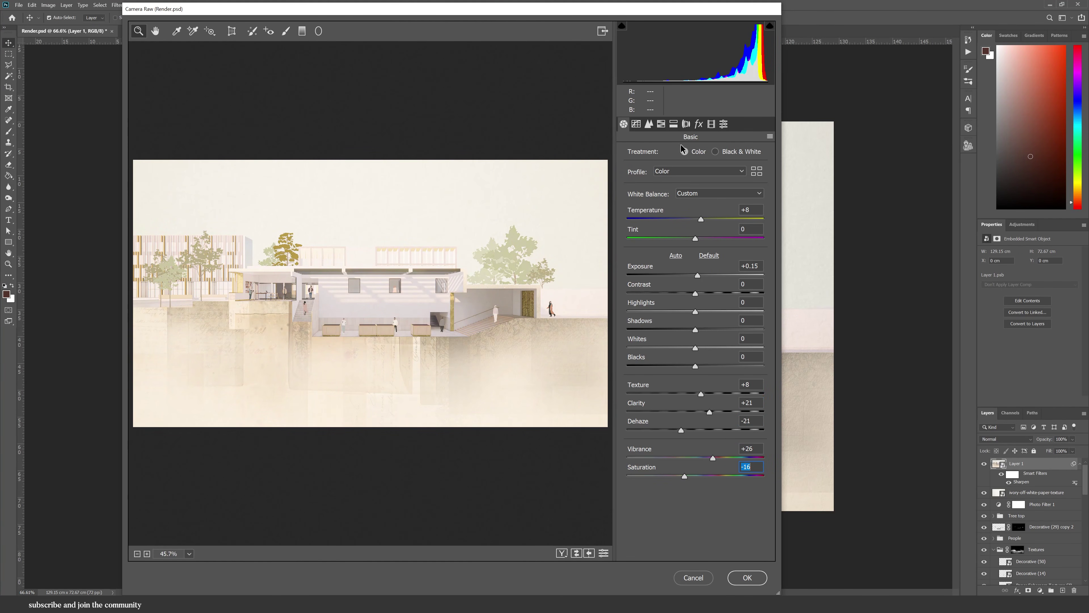
Add Camera Raw grain with Amount 23, Size 100 and Roughness 94, apply the filter and save the document
{"action": "left_click", "coordinate": [700, 125]}
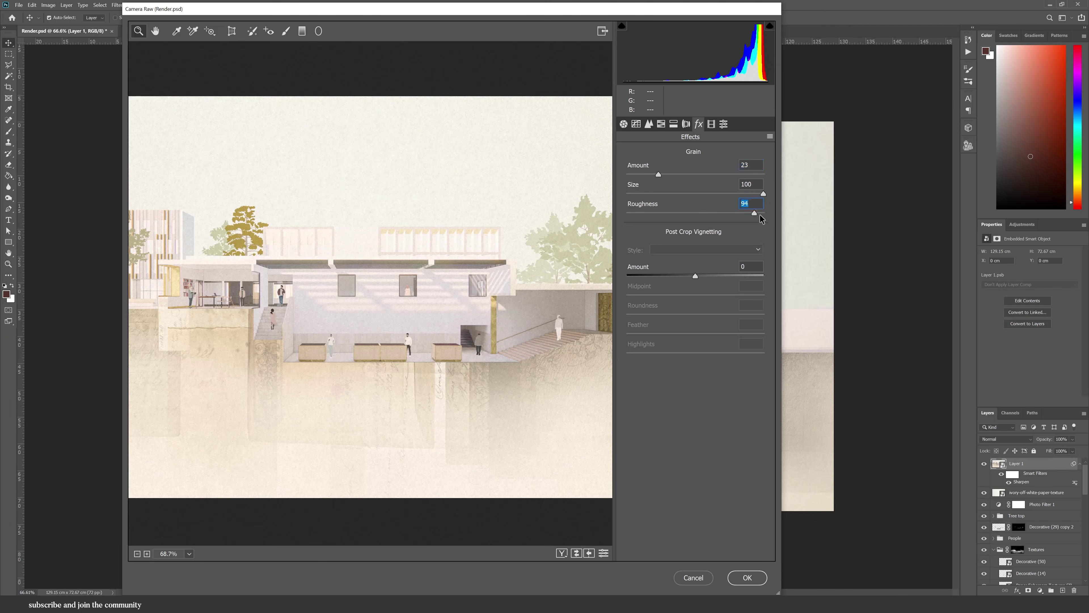
{"action": "left_click", "coordinate": [748, 576]}
{"action": "scroll", "coordinate": [467, 314], "scroll_direction": "down", "scroll_amount": 5}
{"action": "scroll", "coordinate": [466, 314], "scroll_direction": "up", "scroll_amount": 3}
{"action": "key", "text": "ctrl+s"}
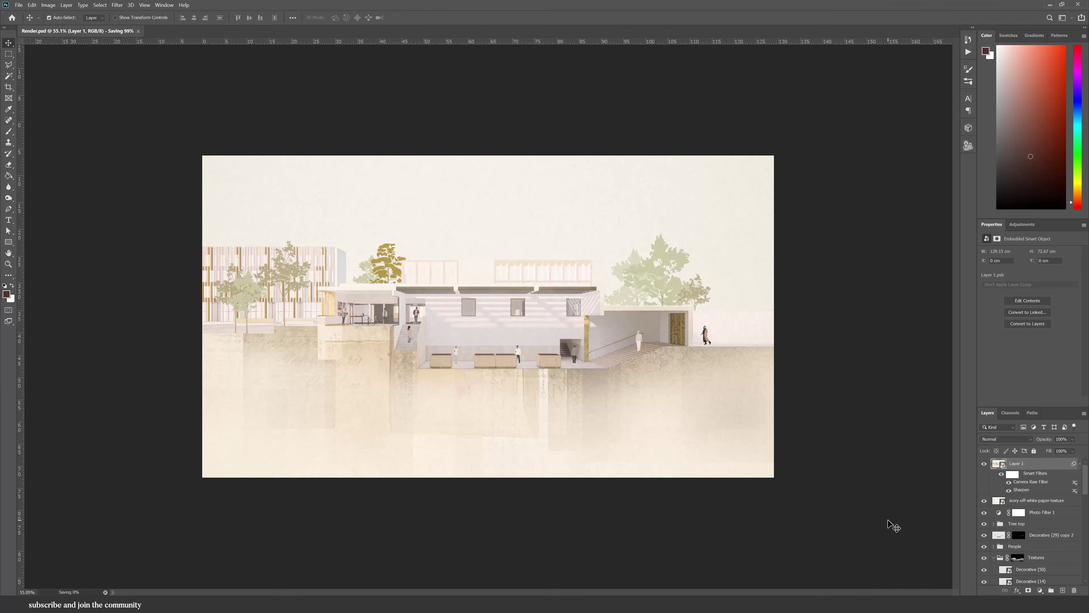
Hide the stamped Layer 1 and toggle the Textures group's visibility to compare the ground with and without the textures
{"action": "left_click", "coordinate": [986, 501]}
{"action": "scroll", "coordinate": [983, 534], "scroll_direction": "down", "scroll_amount": 3}
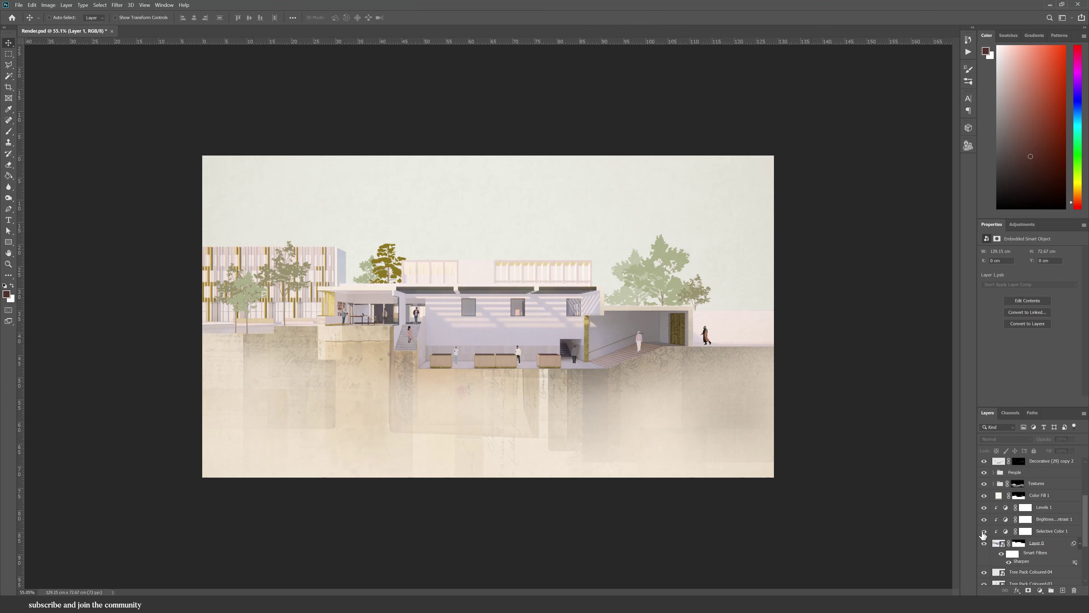
{"action": "scroll", "coordinate": [991, 561], "scroll_direction": "down", "scroll_amount": 3}
{"action": "scroll", "coordinate": [991, 562], "scroll_direction": "up", "scroll_amount": 6}
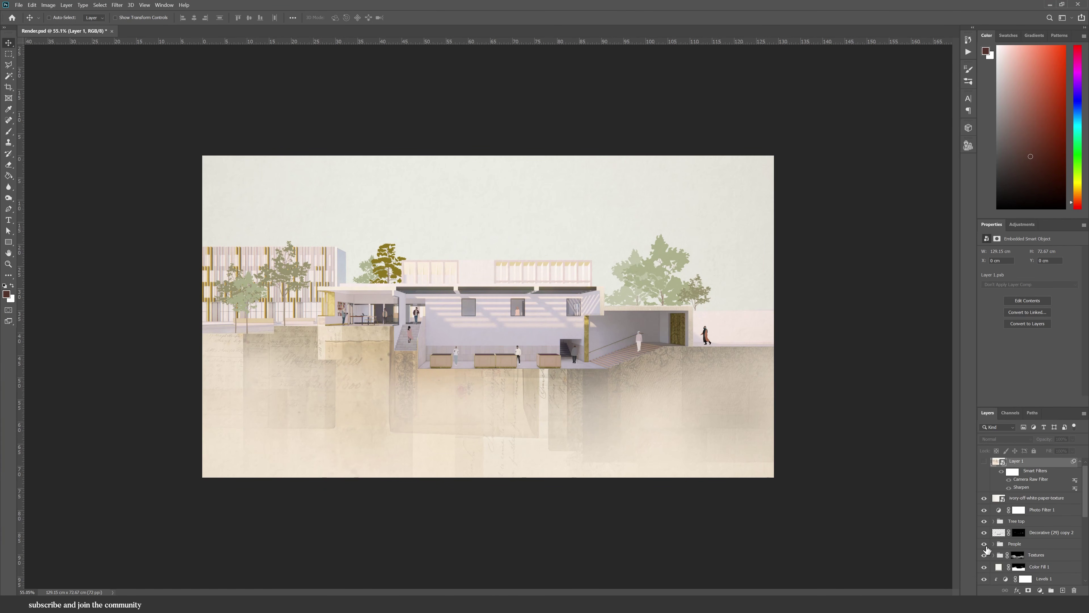
{"action": "left_click", "coordinate": [984, 555]}
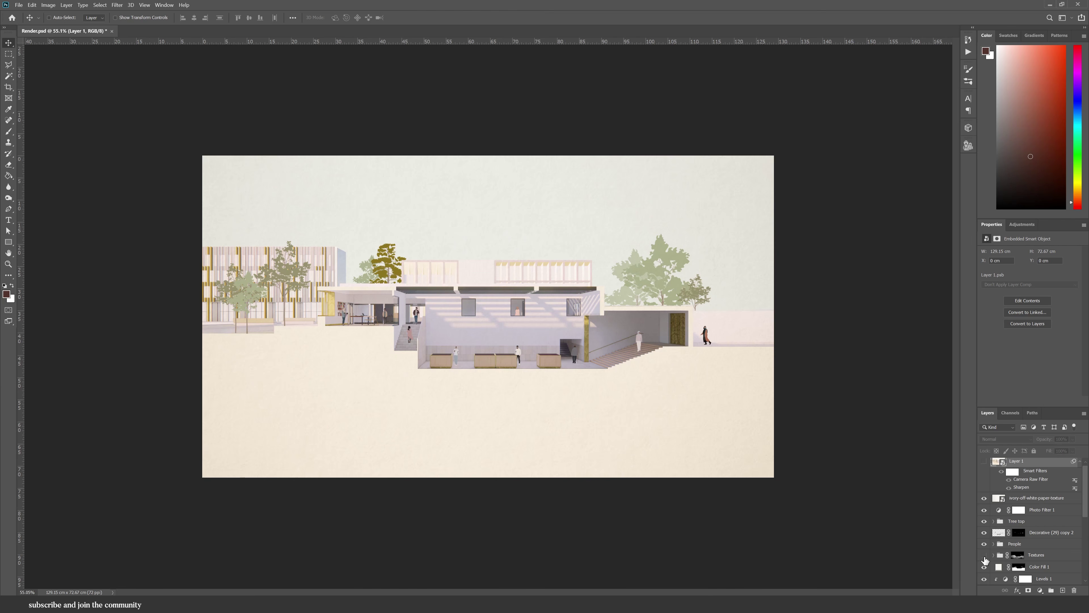
{"action": "left_click", "coordinate": [984, 557]}
{"action": "left_click", "coordinate": [984, 557]}
{"action": "left_click", "coordinate": [984, 556]}
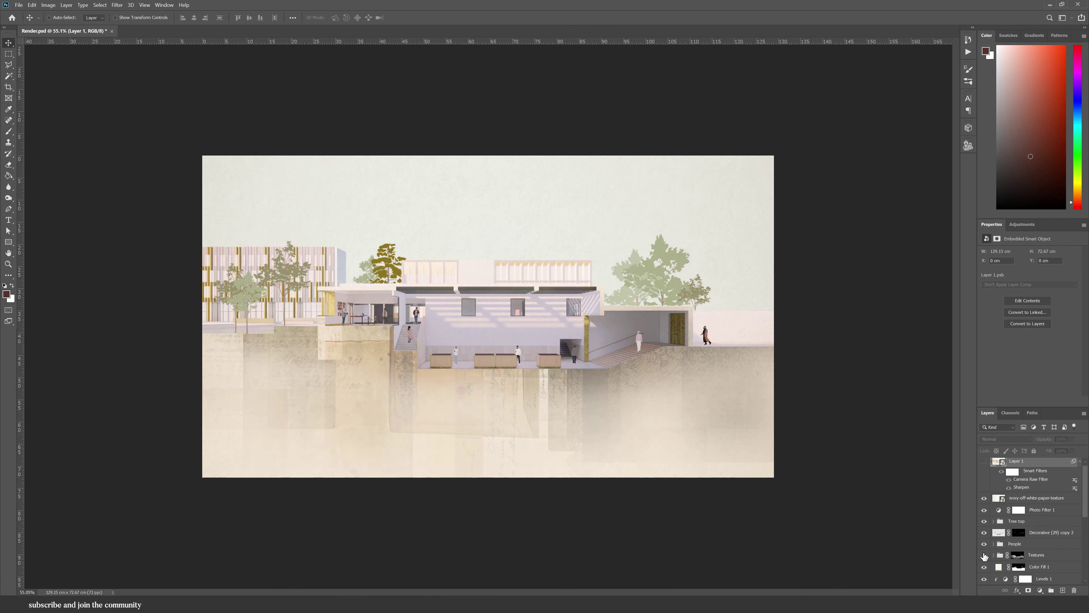